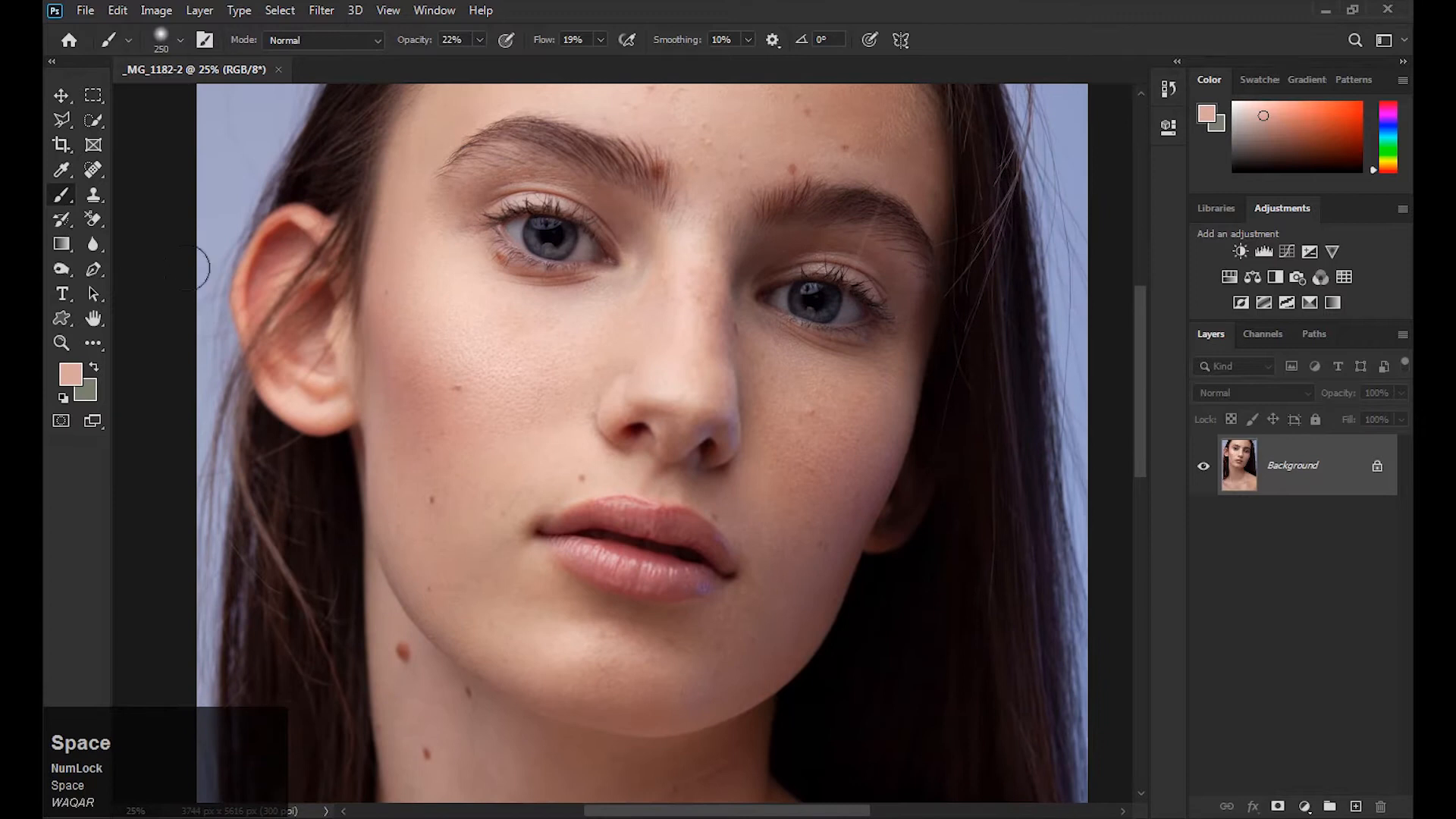
Remove the dark spots on the left cheek and the upper moles on the neck with the Spot Healing Brush.
left_click(93, 169)
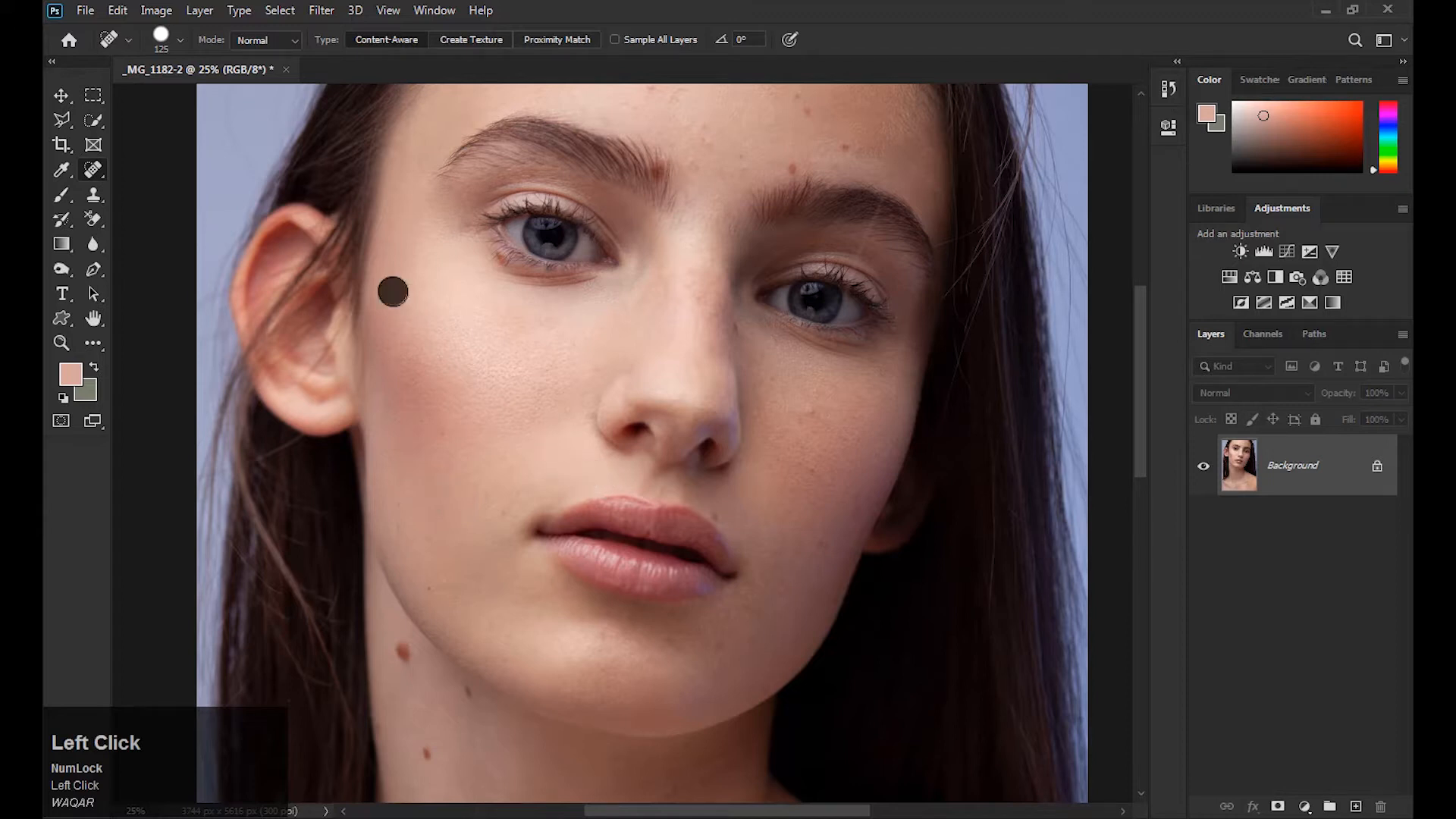
key("space")
left_click_drag(519, 484, 504, 267)
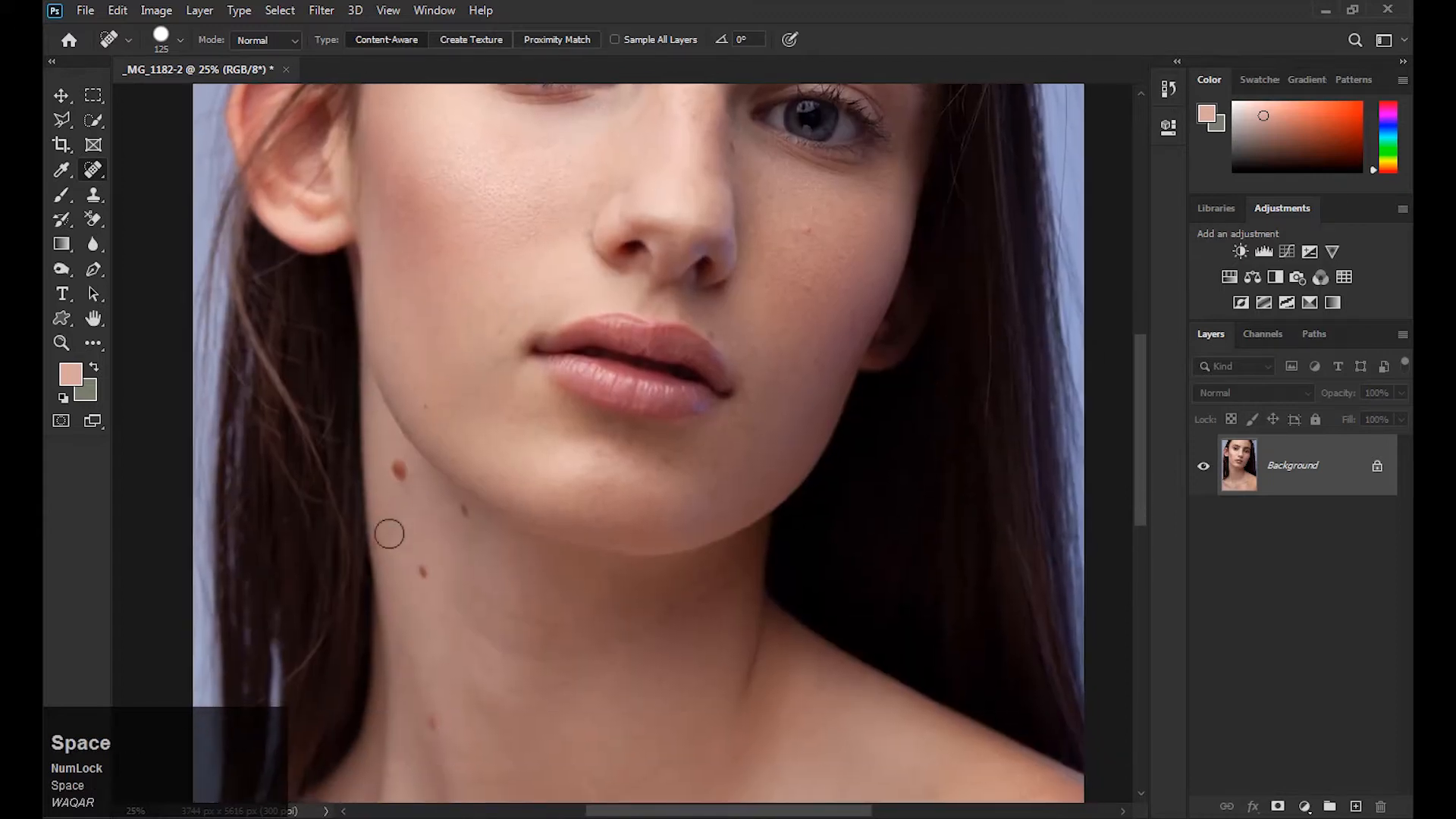
left_click_drag(390, 465, 402, 483)
key("space")
left_click_drag(439, 445, 443, 333)
left_click(463, 403)
left_click(429, 284)
Heal the remaining moles along the left side of the neck.
key("space")
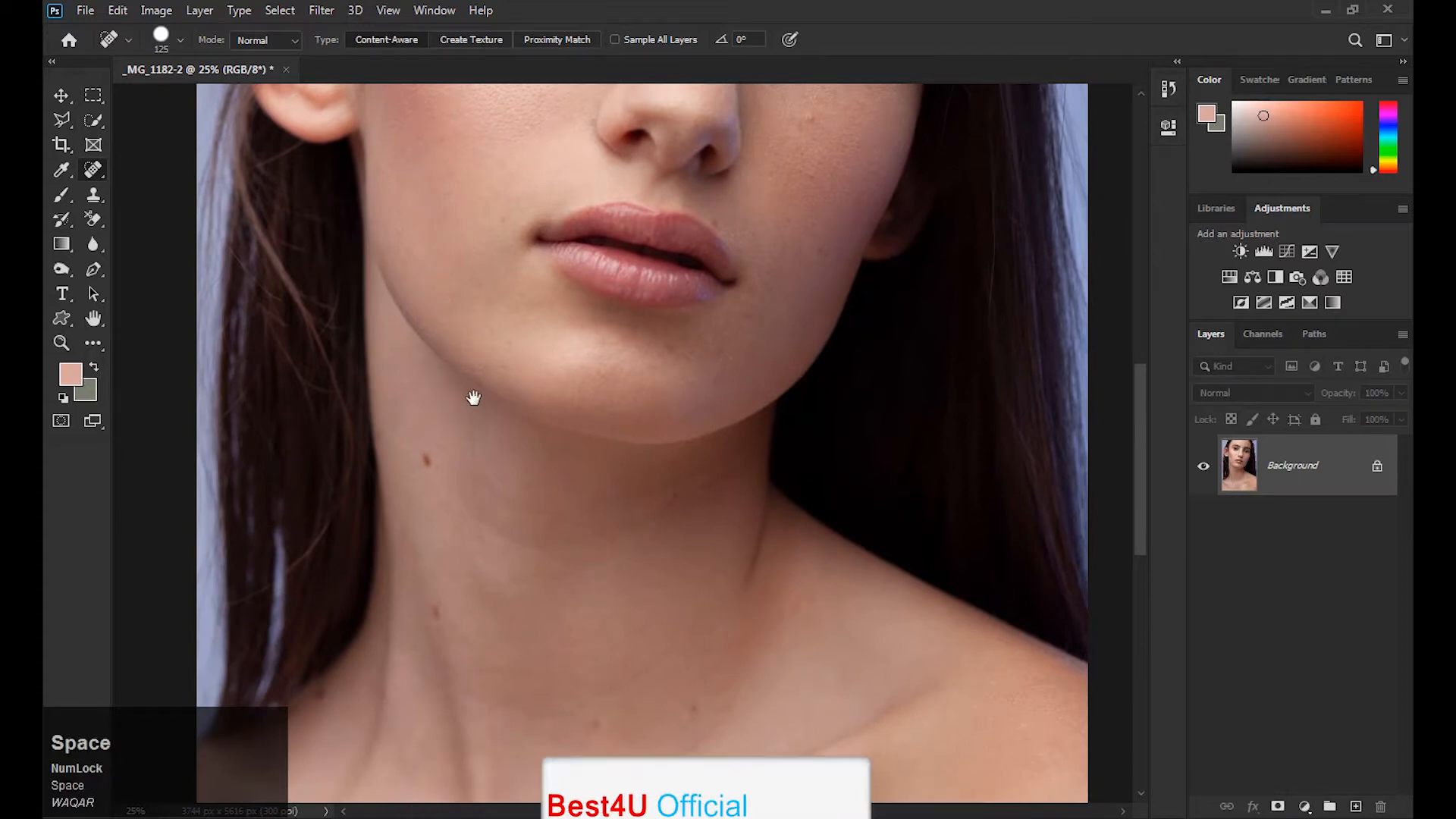
left_click_drag(475, 397, 423, 326)
left_click(412, 340)
key("space")
left_click_drag(492, 403, 484, 272)
left_click(413, 358)
Heal the small spots at the base of the neck, just above the collarbones.
key("space")
left_click_drag(449, 320, 454, 249)
key("space")
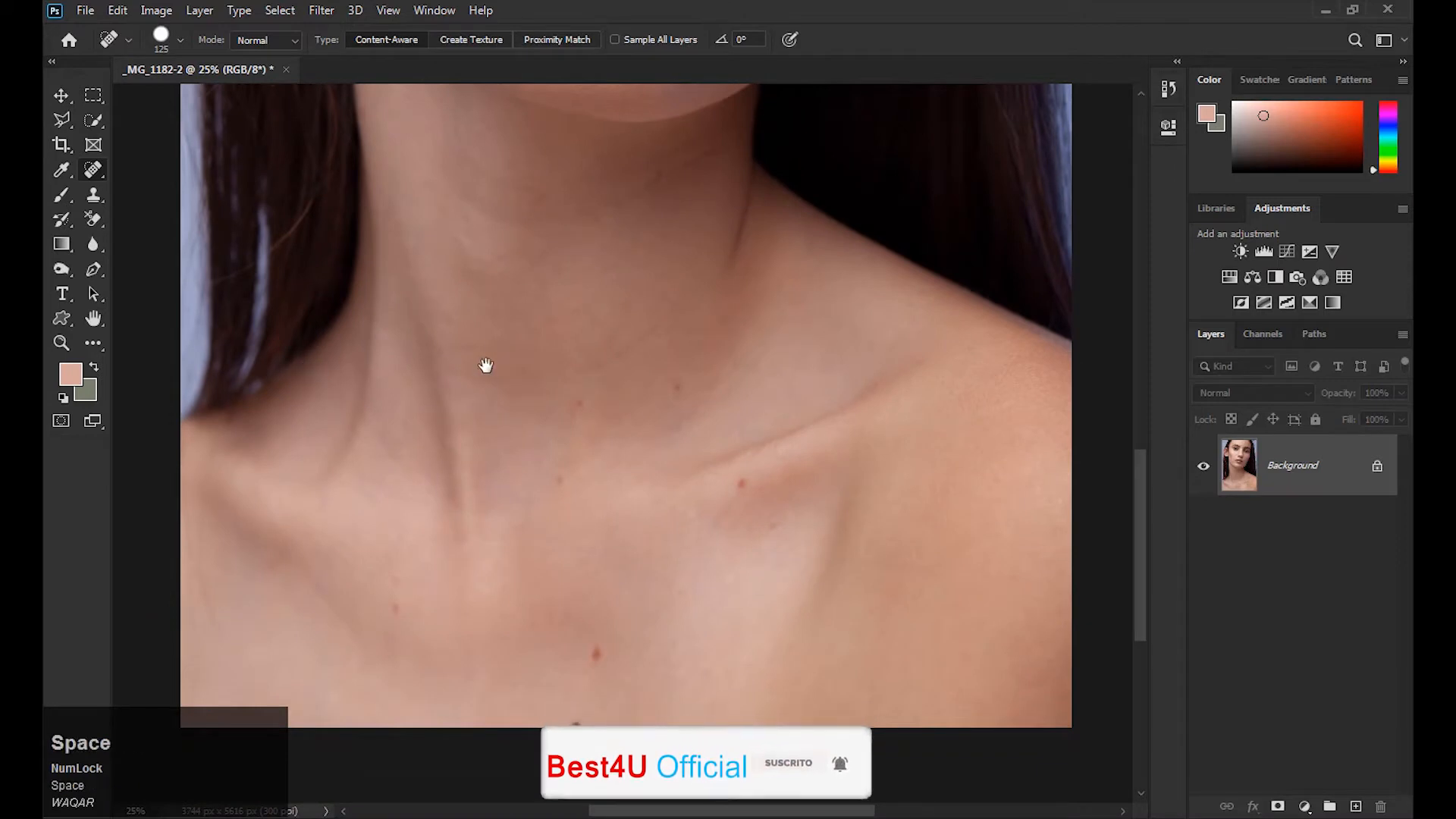
left_click_drag(573, 463, 543, 384)
left_click(517, 397)
left_click(540, 318)
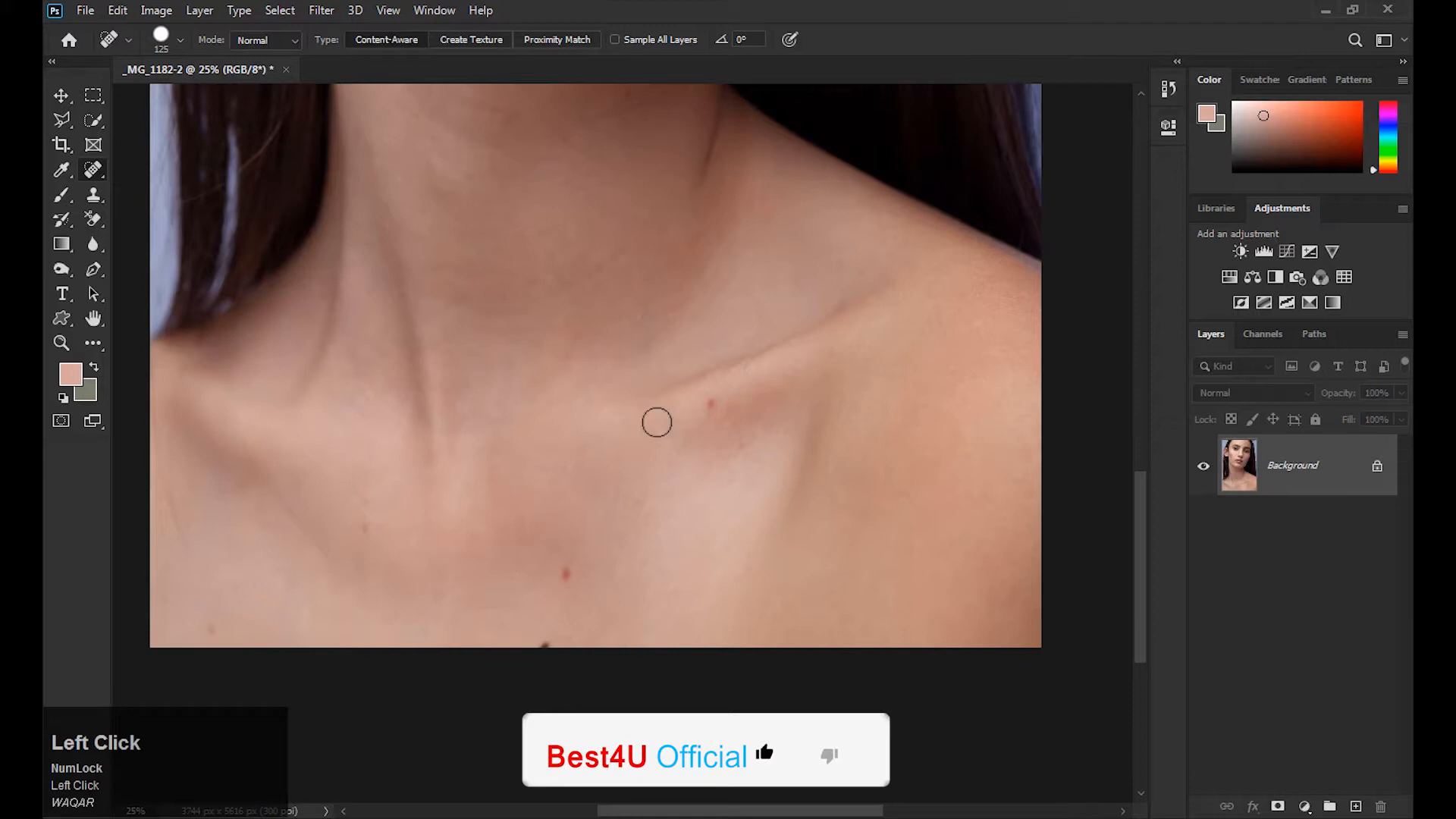
Heal the spots beneath the right collarbone and the red mole on the chest.
left_click(708, 407)
left_click(745, 448)
key("space")
left_click_drag(675, 419, 670, 326)
key("space")
left_click(559, 484)
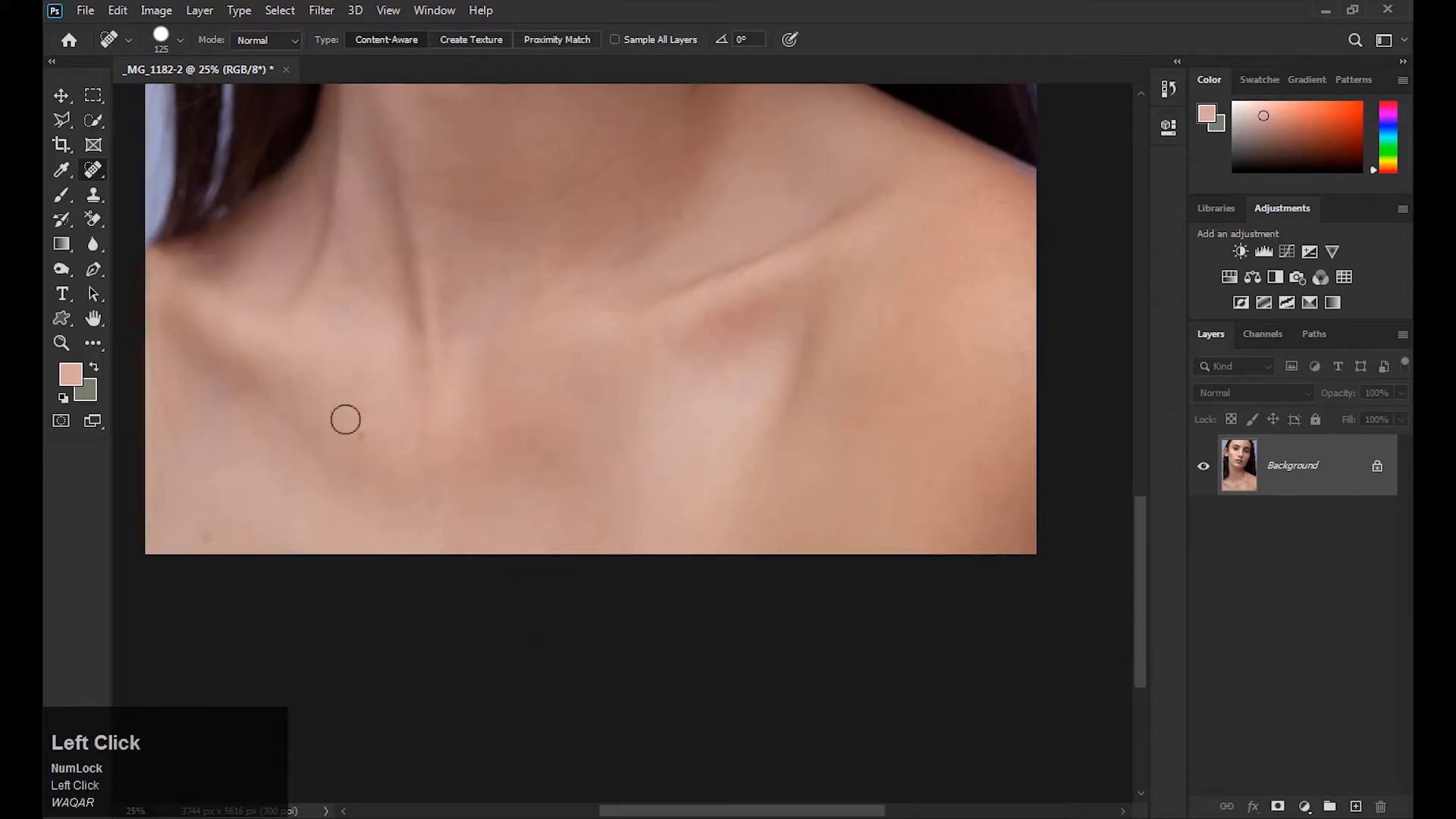
Heal the small blemishes on the front of the neck just beneath the chin.
key("space")
left_click_drag(432, 416, 510, 576)
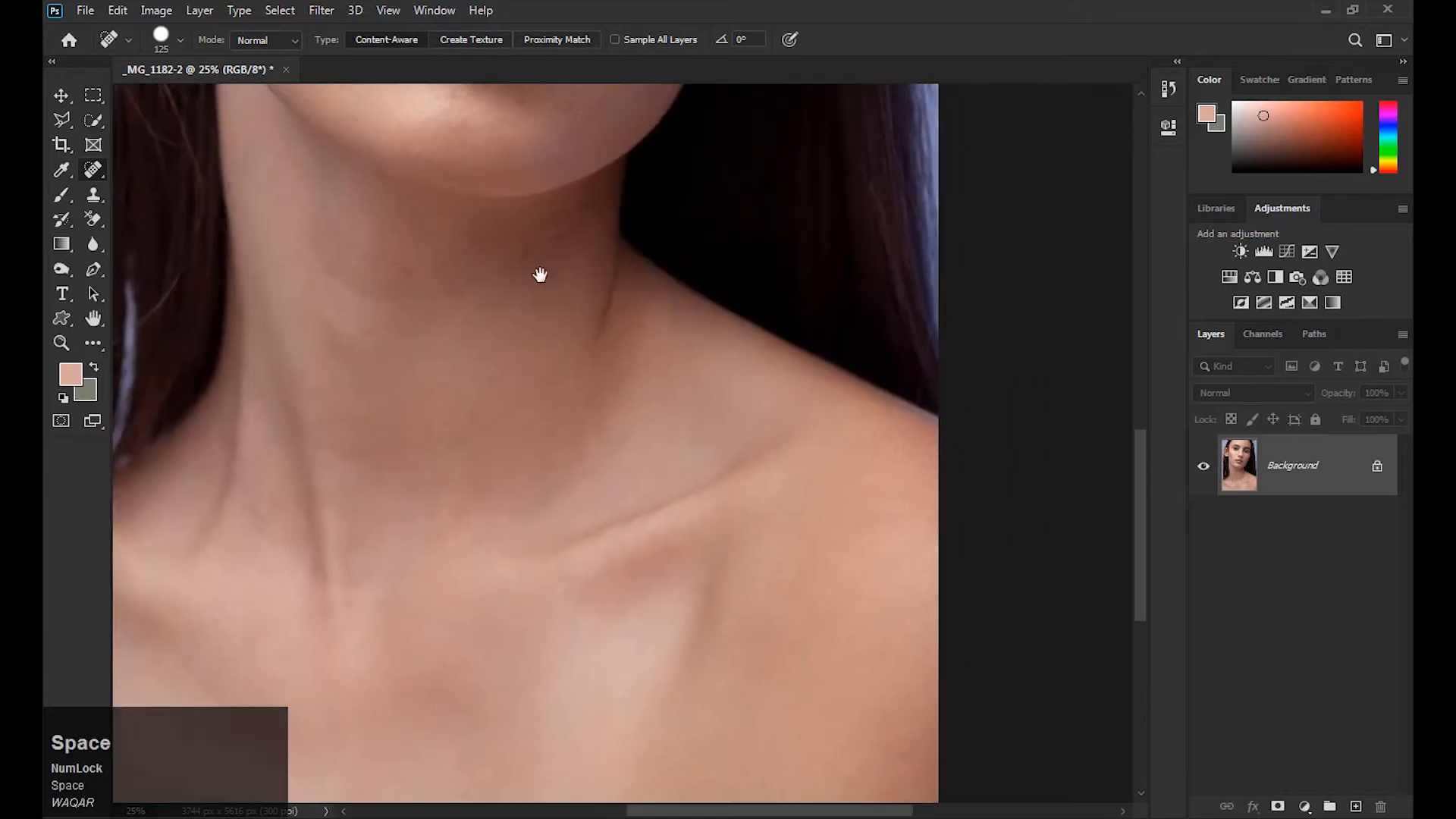
left_click_drag(539, 270, 521, 401)
left_click(511, 390)
key("space")
left_click_drag(514, 328, 478, 458)
left_click(498, 454)
Heal the spot on the shadowed right cheek and the blemish above the upper lip, using a brush size of 100.
key("space")
left_click_drag(518, 317, 484, 461)
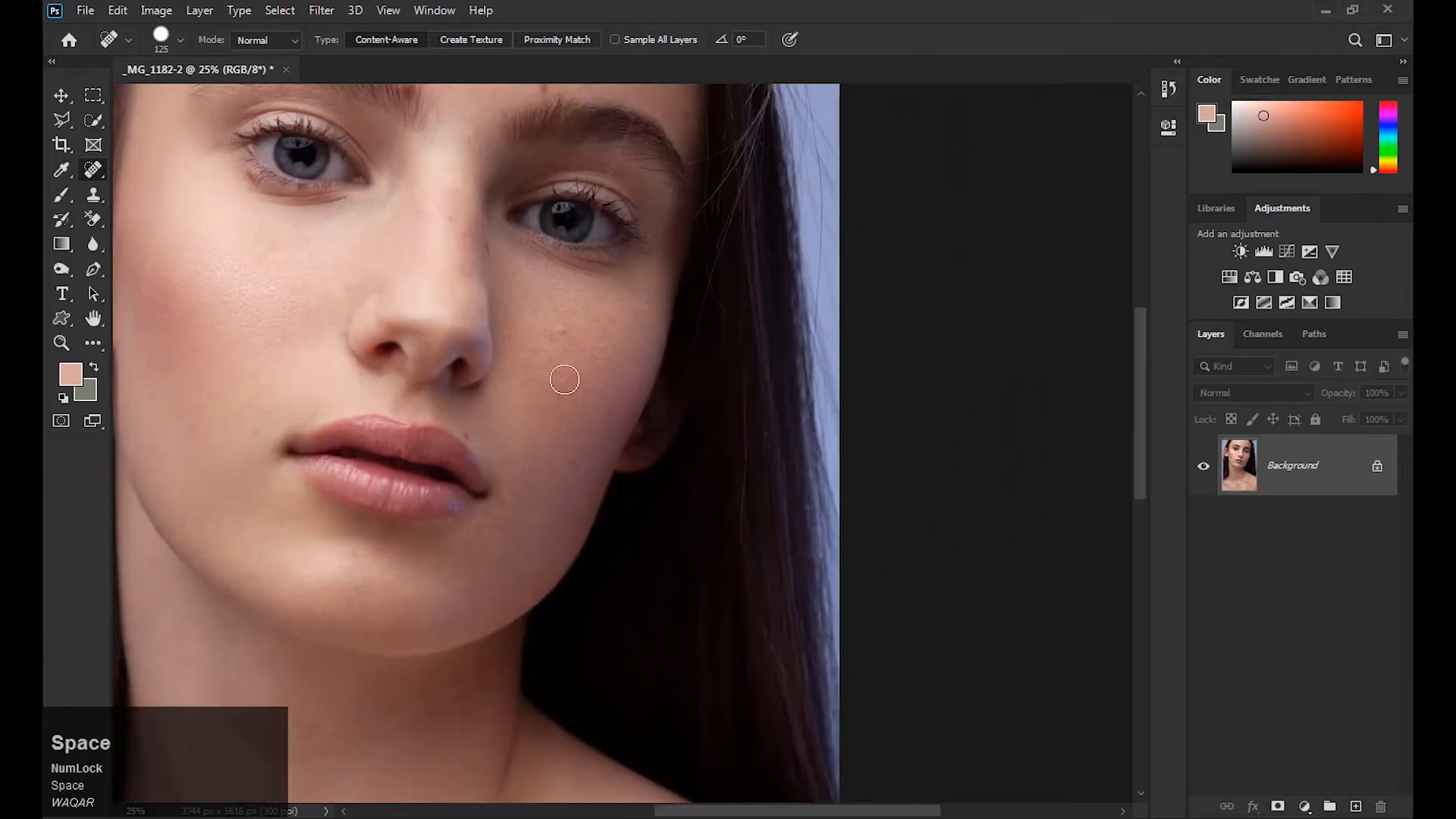
left_click(566, 334)
left_click_drag(608, 400, 538, 500)
key("space")
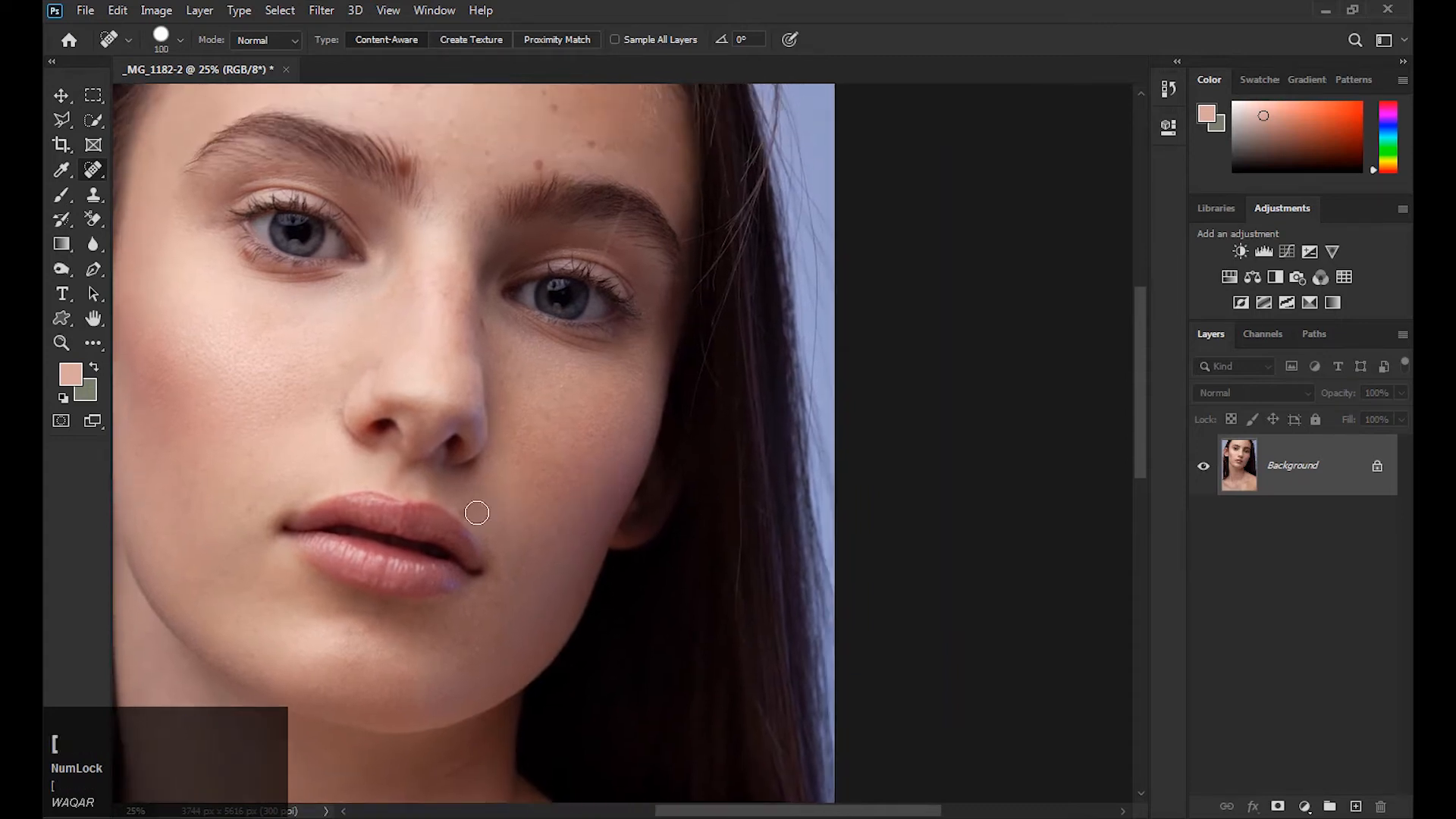
left_click(463, 511)
Heal the small bumps between the eyebrows and on the lower centre of the forehead.
key("space")
mouse_move(443, 370)
left_mouse_down()
mouse_move(445, 442)
mouse_move(466, 430)
mouse_move(545, 610)
left_mouse_up()
key("space")
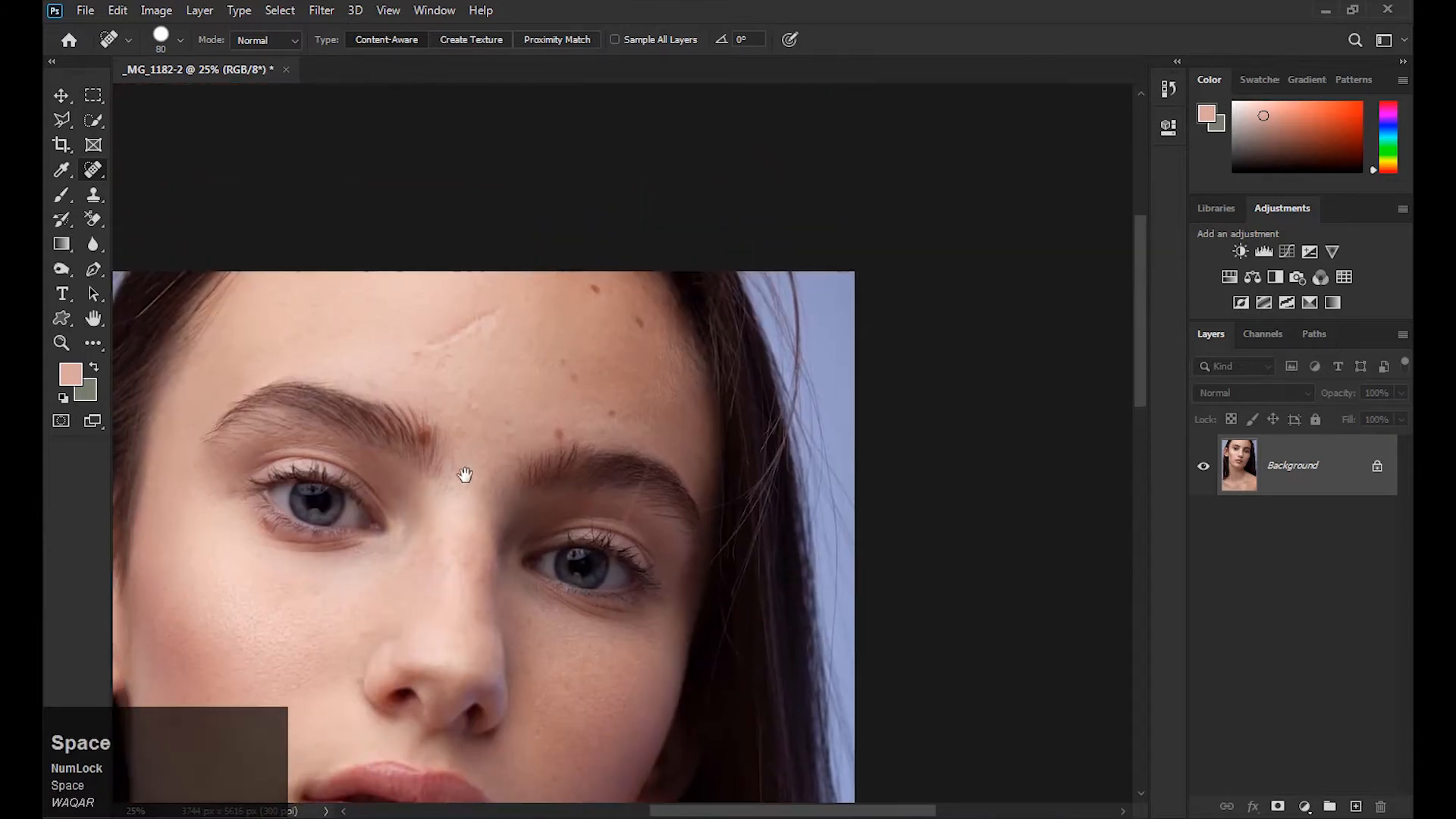
left_click_drag(464, 463, 465, 479)
left_click(464, 446)
left_click(474, 411)
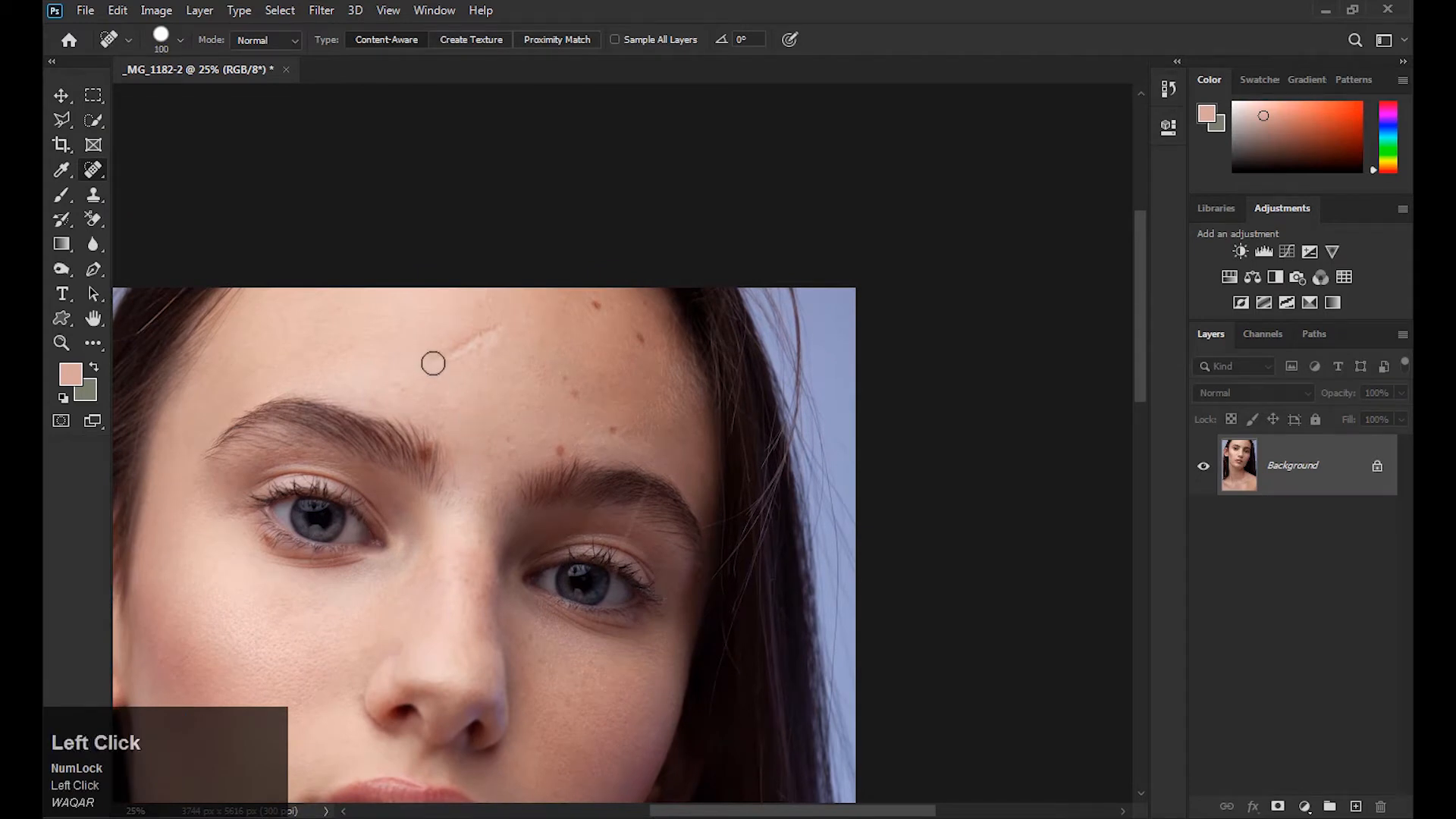
Remove the scar and the moles on the forehead with the healing brush at size 125, finishing small spots at size 100.
key("bracketright")
left_click_drag(432, 364, 489, 344)
left_click(597, 311)
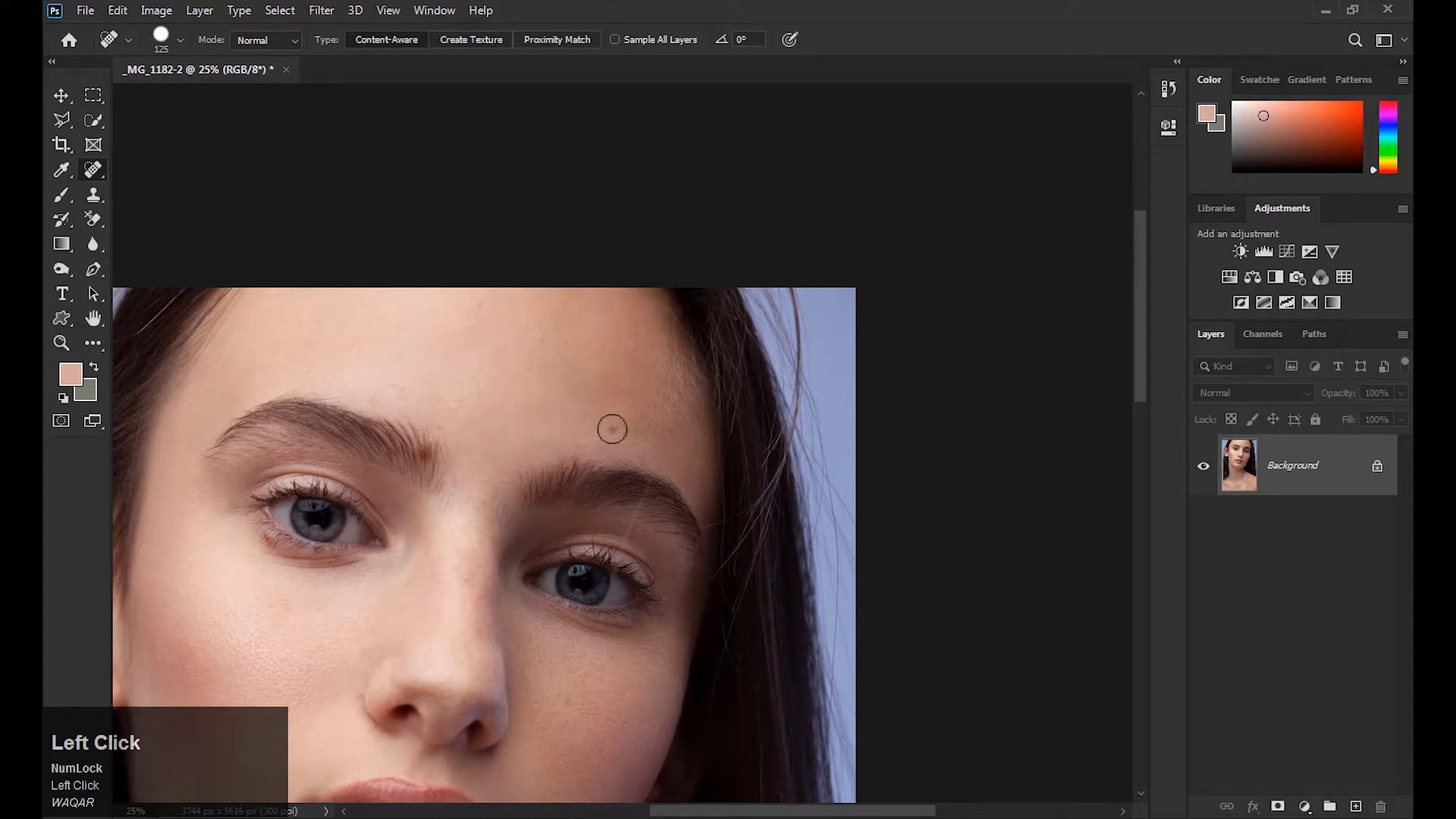
key("bracketleft")
left_click_drag(520, 442, 569, 371)
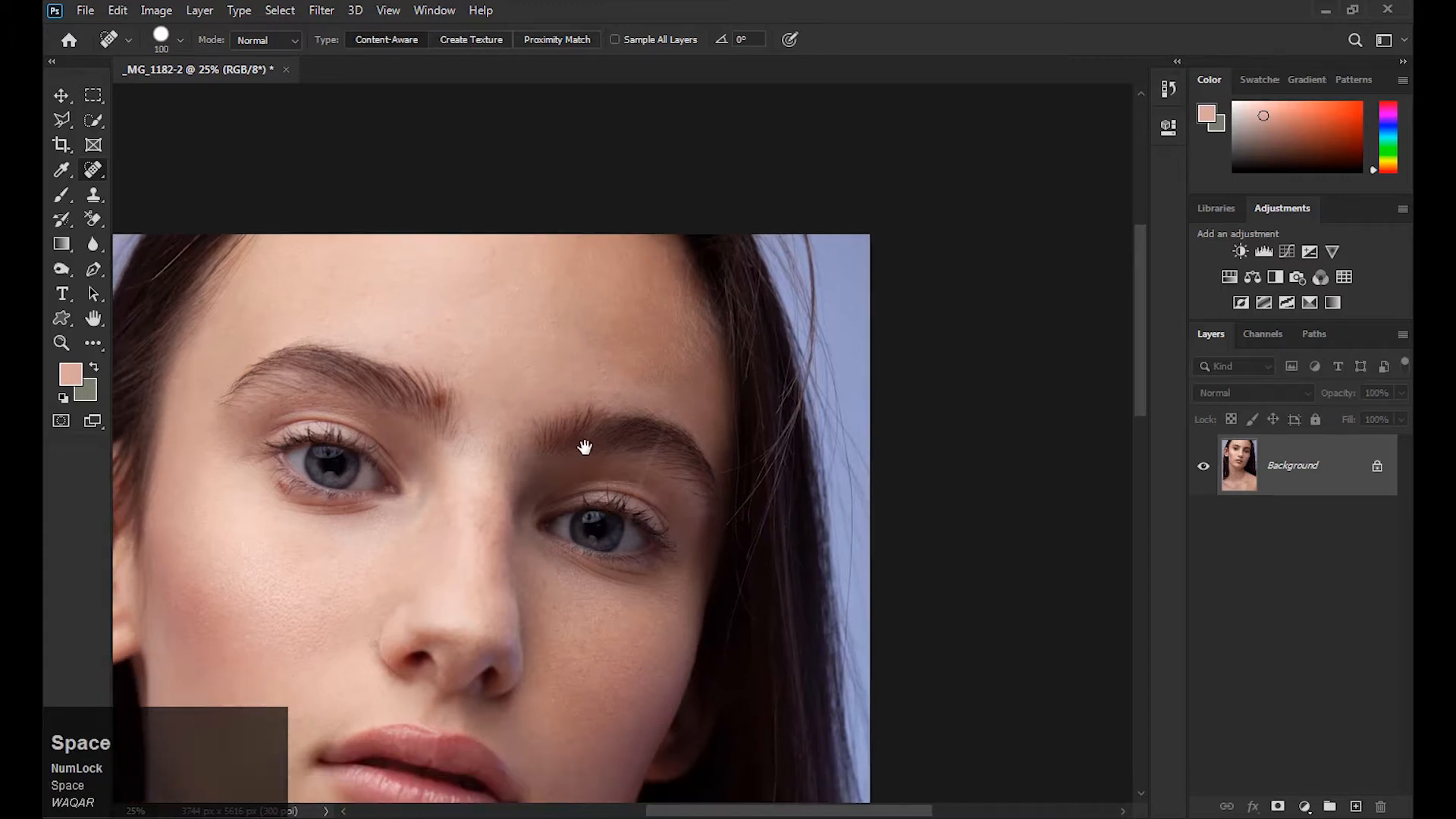
Duplicate the healed Background layer.
left_click_drag(579, 439, 581, 351)
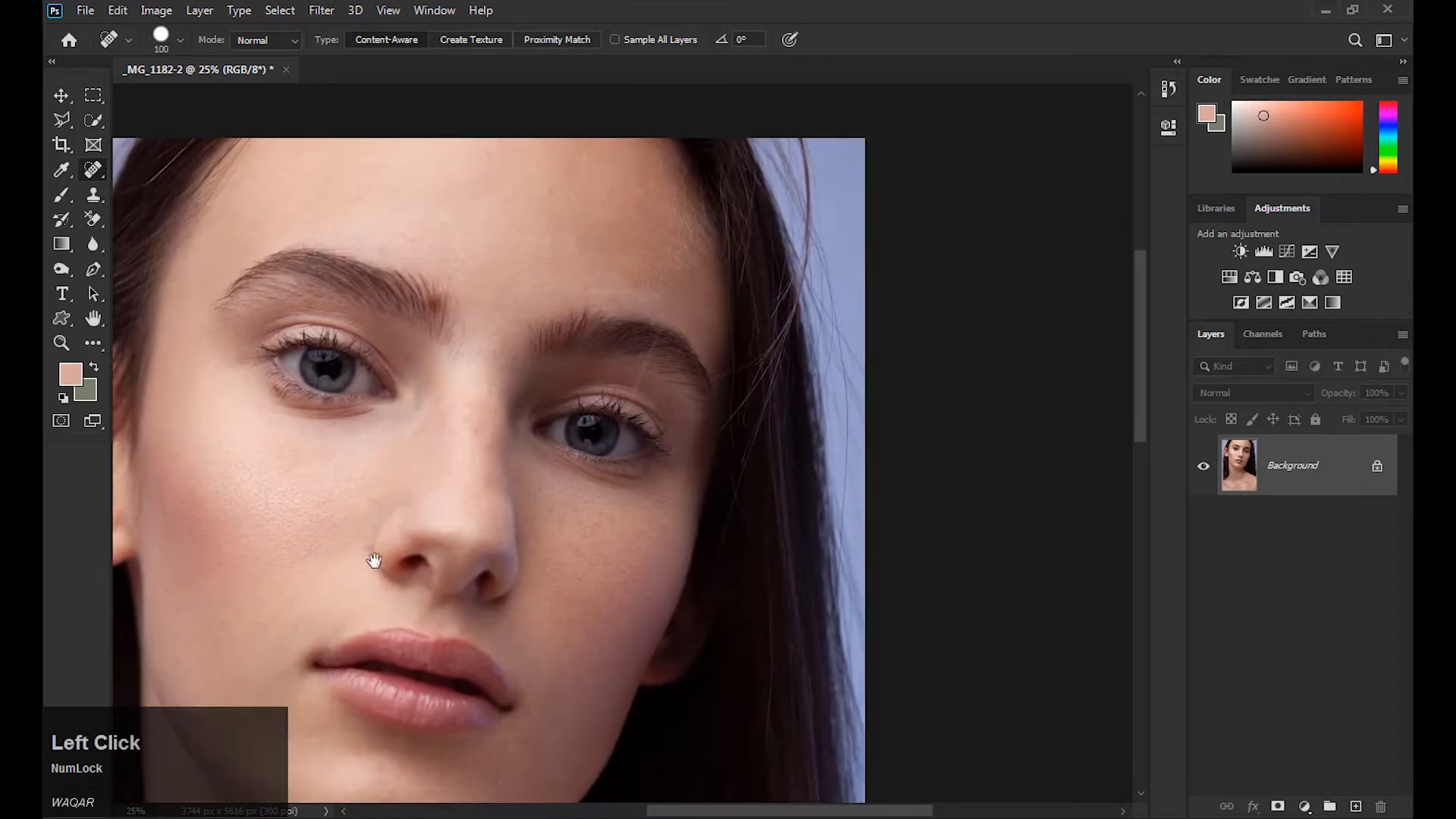
left_click_drag(384, 559, 380, 490)
left_click_drag(447, 524, 449, 553)
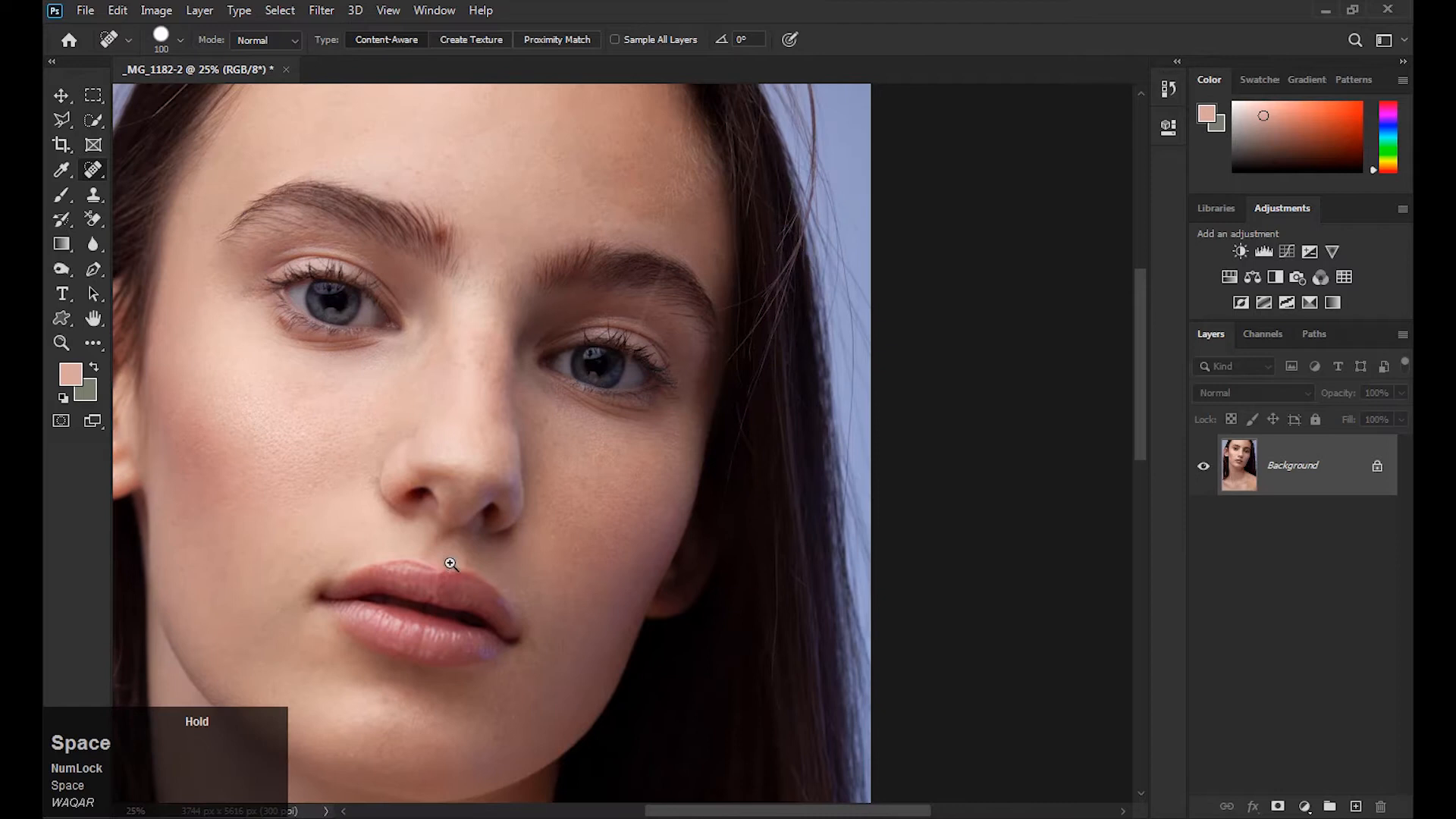
key("ctrl+minus")
key("ctrl+j")
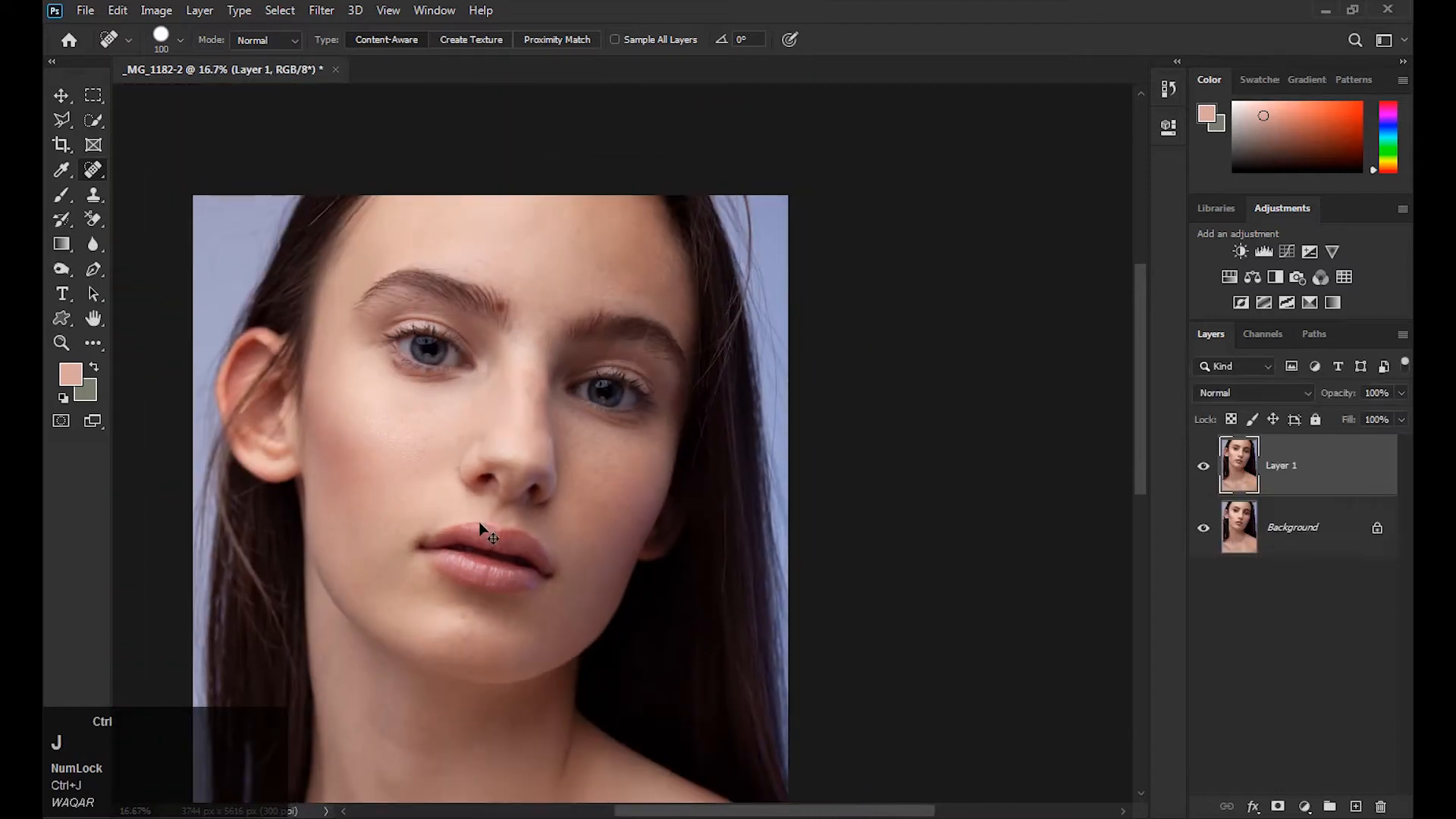
Switch to the Mixer Brush and enlarge its tip to 400 for smoothing the skin on Layer 1.
mouse_move(484, 538)
left_mouse_down()
mouse_move(485, 483)
mouse_move(477, 563)
left_mouse_up()
key("ctrl+plus")
left_click_drag(481, 490, 503, 547)
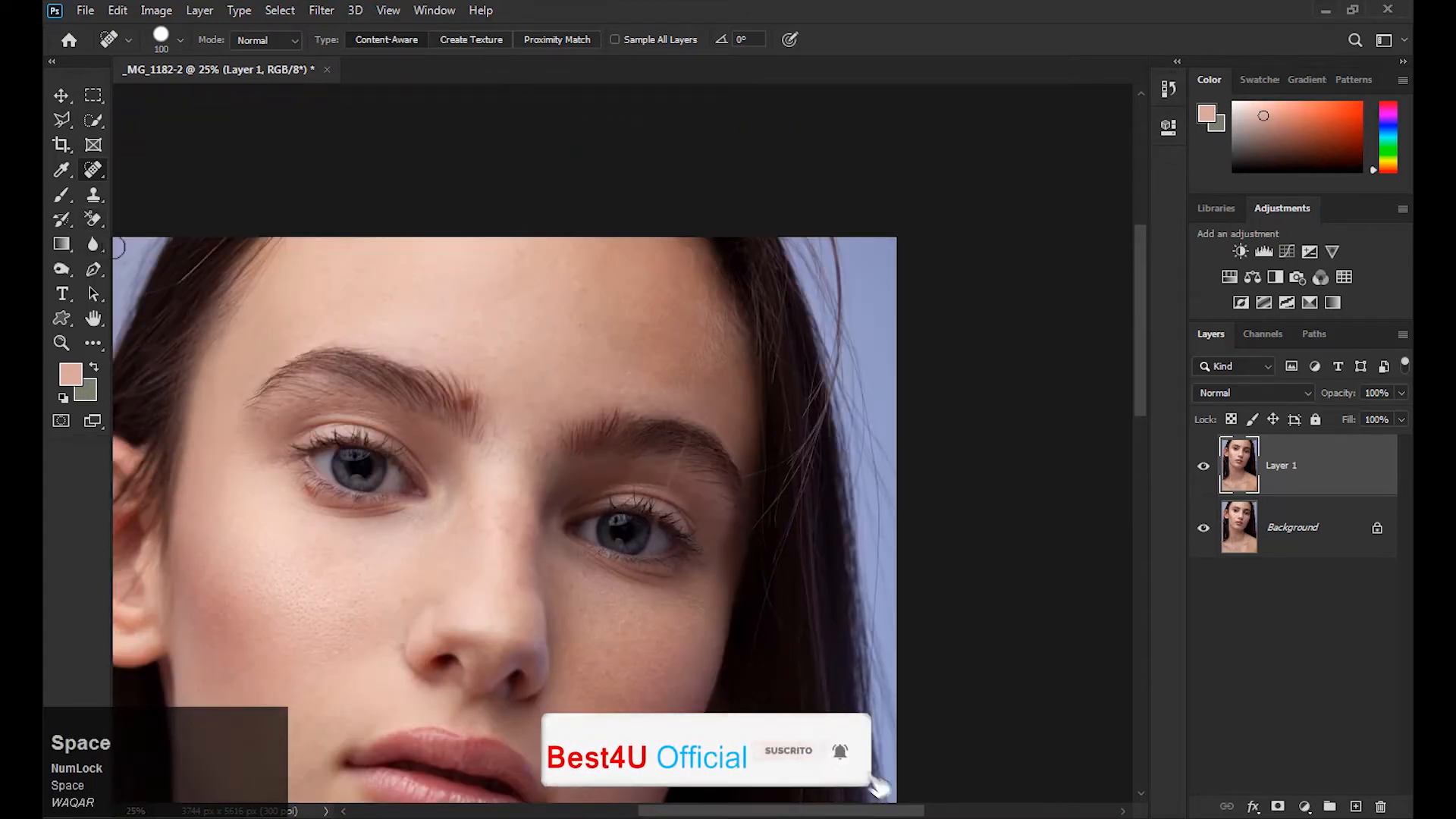
key("b")
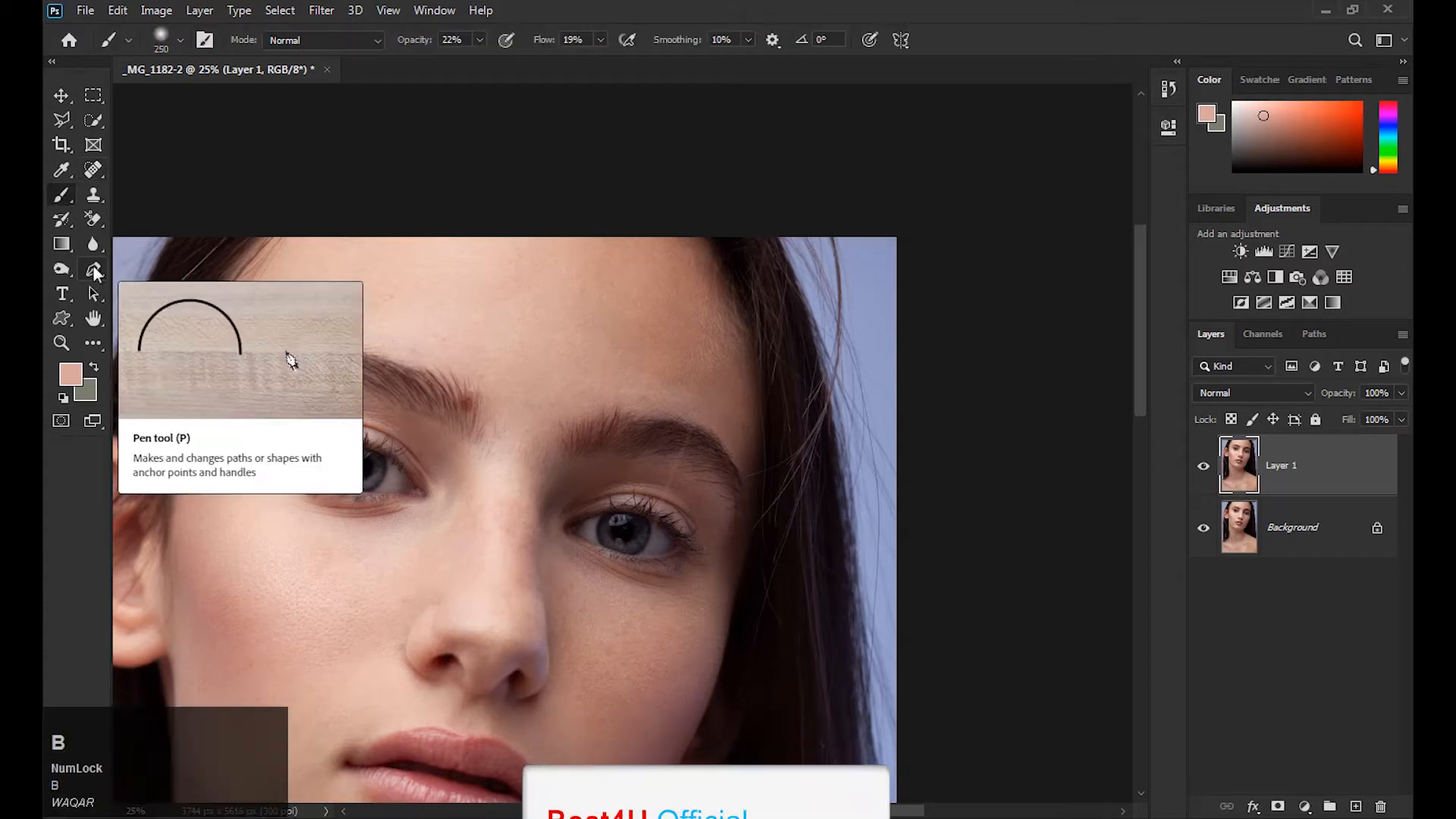
right_click(61, 195)
left_click(167, 252)
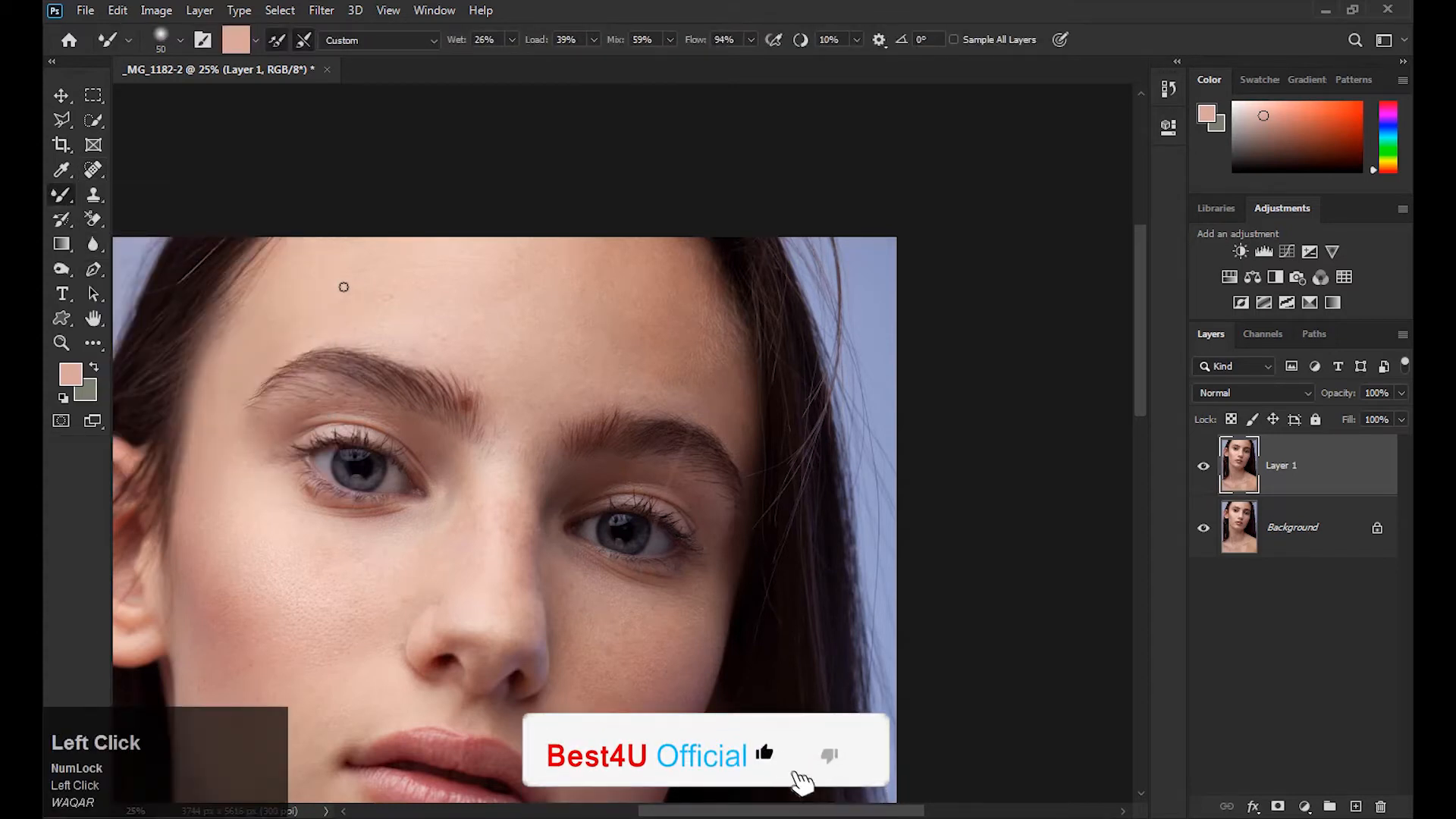
key("bracketright")
key("bracketright")
key("bracketright")
key("bracketright")
key("bracketright")
key("bracketright")
key("bracketright")
key("bracketright")
key("bracketright")
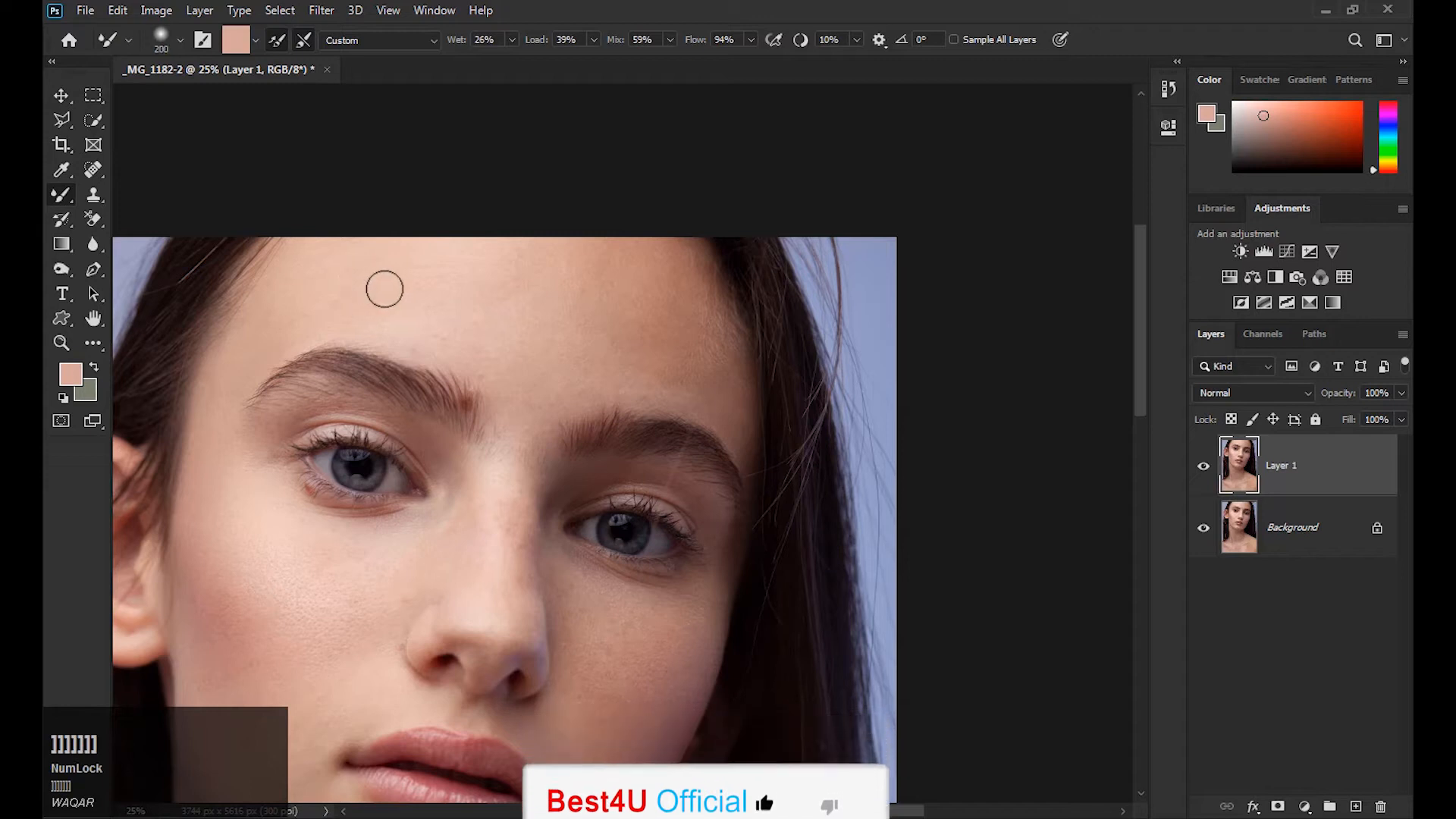
key("bracketright")
key("bracketright")
key("bracketright")
Blend the forehead skin smooth with the Mixer Brush, sampling the darker tone for the shadowed right side.
mouse_move(362, 296)
left_mouse_down()
mouse_move(575, 348)
mouse_move(399, 276)
mouse_move(524, 264)
left_mouse_up()
mouse_move(374, 266)
left_mouse_down()
mouse_move(301, 292)
mouse_move(457, 324)
mouse_move(402, 321)
mouse_move(591, 321)
mouse_move(617, 298)
mouse_move(507, 258)
mouse_move(572, 258)
left_mouse_up()
left_click(658, 344, "alt")
mouse_move(660, 338)
left_mouse_down()
mouse_move(635, 314)
mouse_move(617, 349)
mouse_move(639, 356)
mouse_move(650, 279)
mouse_move(620, 321)
mouse_move(637, 282)
left_mouse_up()
left_click_drag(704, 373, 680, 316)
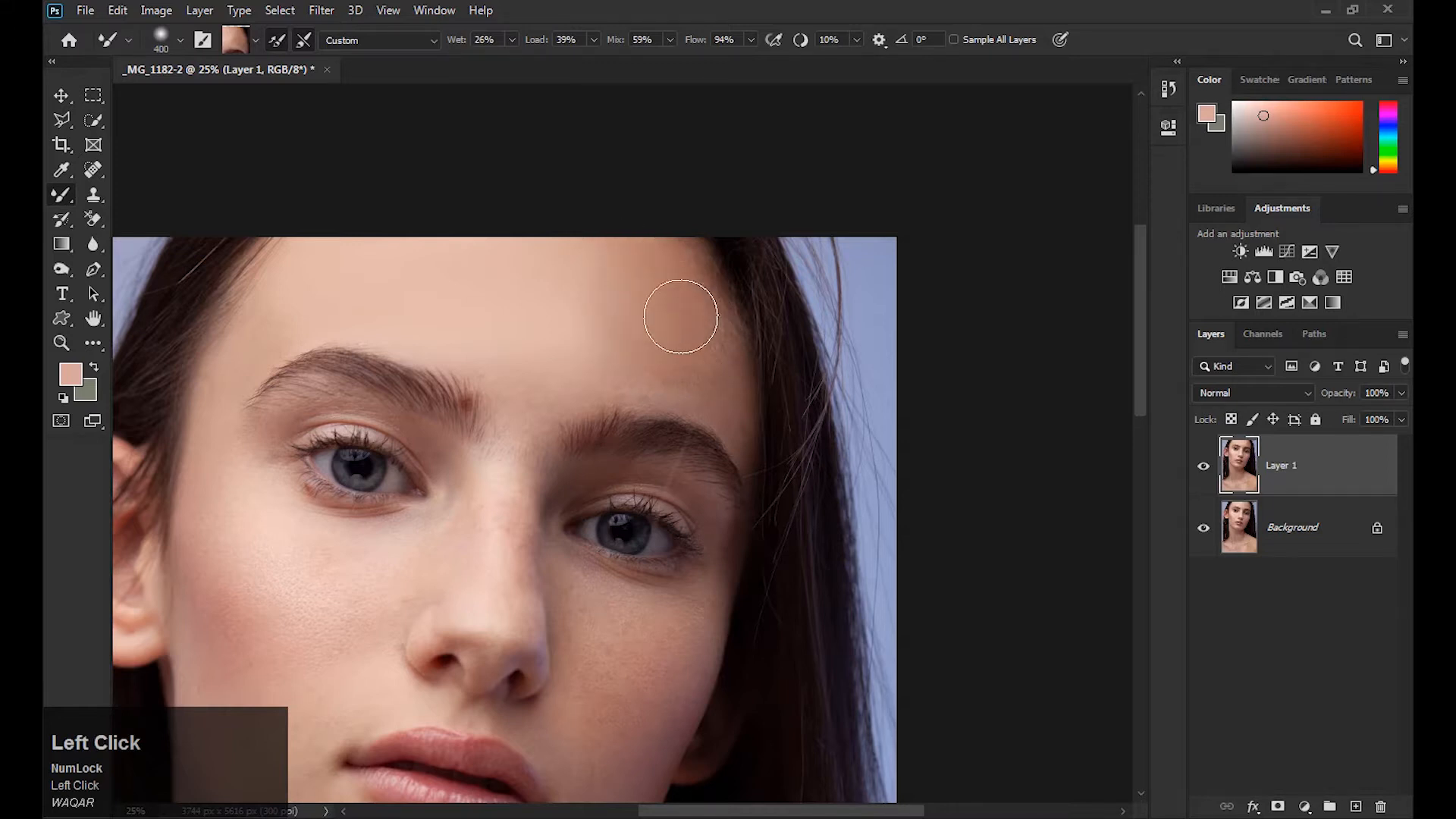
mouse_move(667, 259)
left_mouse_down()
mouse_move(653, 360)
mouse_move(651, 260)
left_mouse_up()
Reduce the Mixer Brush to size 250 and blend the skin just above the left eyebrow and between the brows.
key("space")
left_click_drag(530, 373, 604, 316)
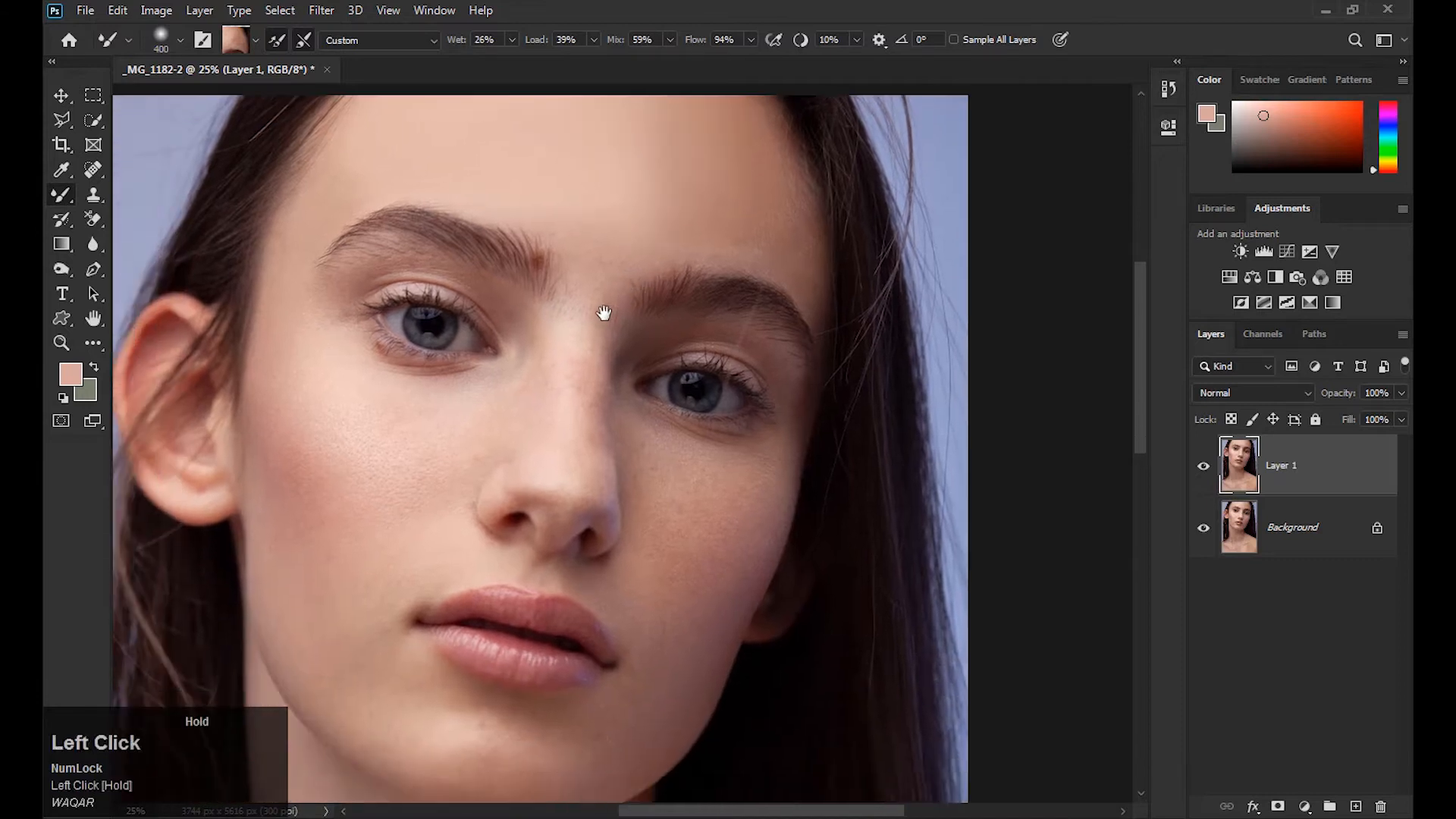
key("ctrl+plus")
key("space")
left_click_drag(447, 203, 597, 444)
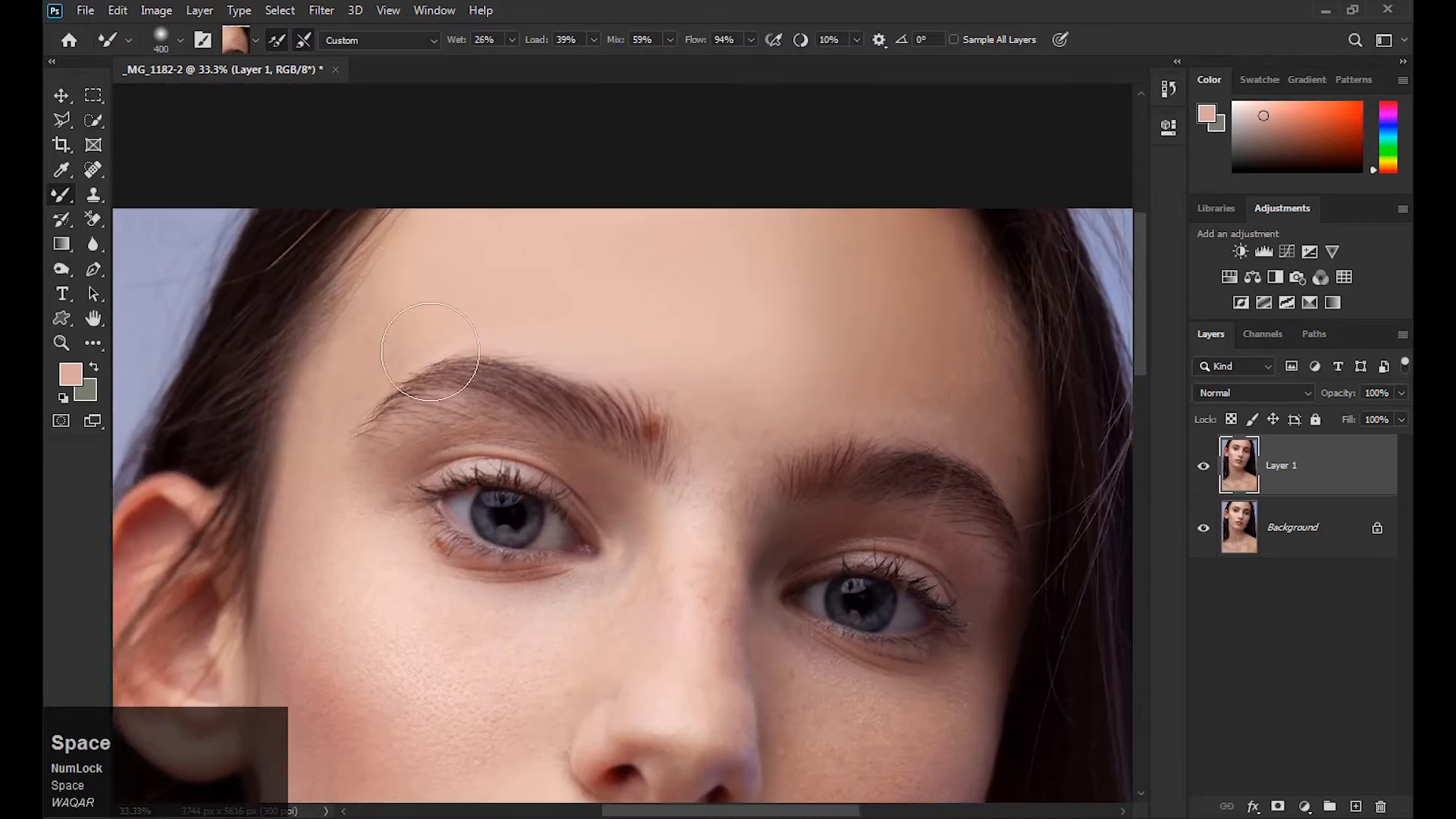
key("bracketleft")
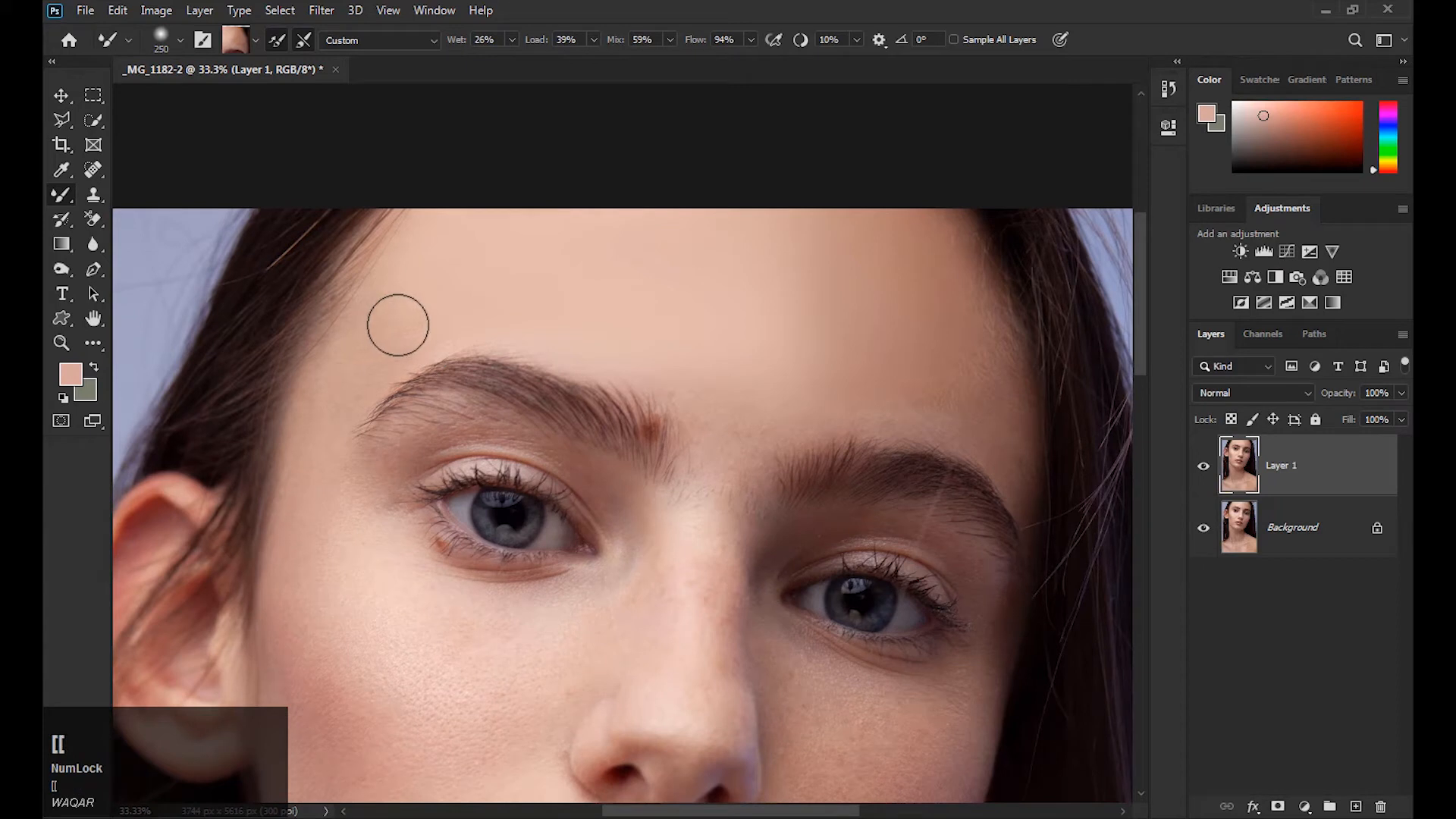
mouse_move(427, 300)
left_mouse_down()
mouse_move(414, 296)
mouse_move(381, 342)
mouse_move(455, 303)
mouse_move(412, 339)
mouse_move(511, 337)
left_mouse_up()
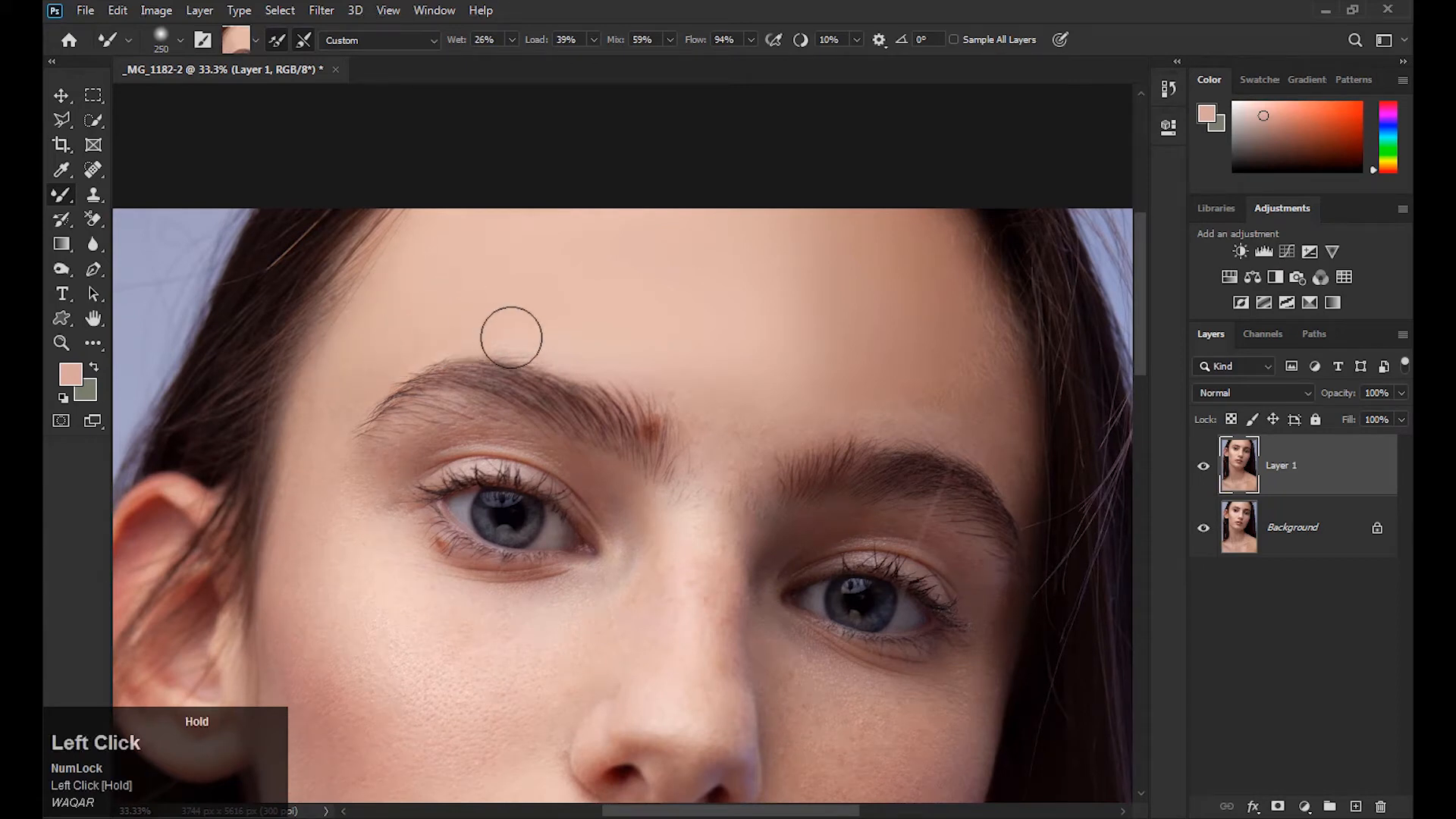
mouse_move(671, 399)
left_mouse_down()
mouse_move(715, 437)
mouse_move(737, 378)
left_mouse_up()
Blend the left temple between the hairline and the eye, sampling the skin tone there.
left_click(326, 339)
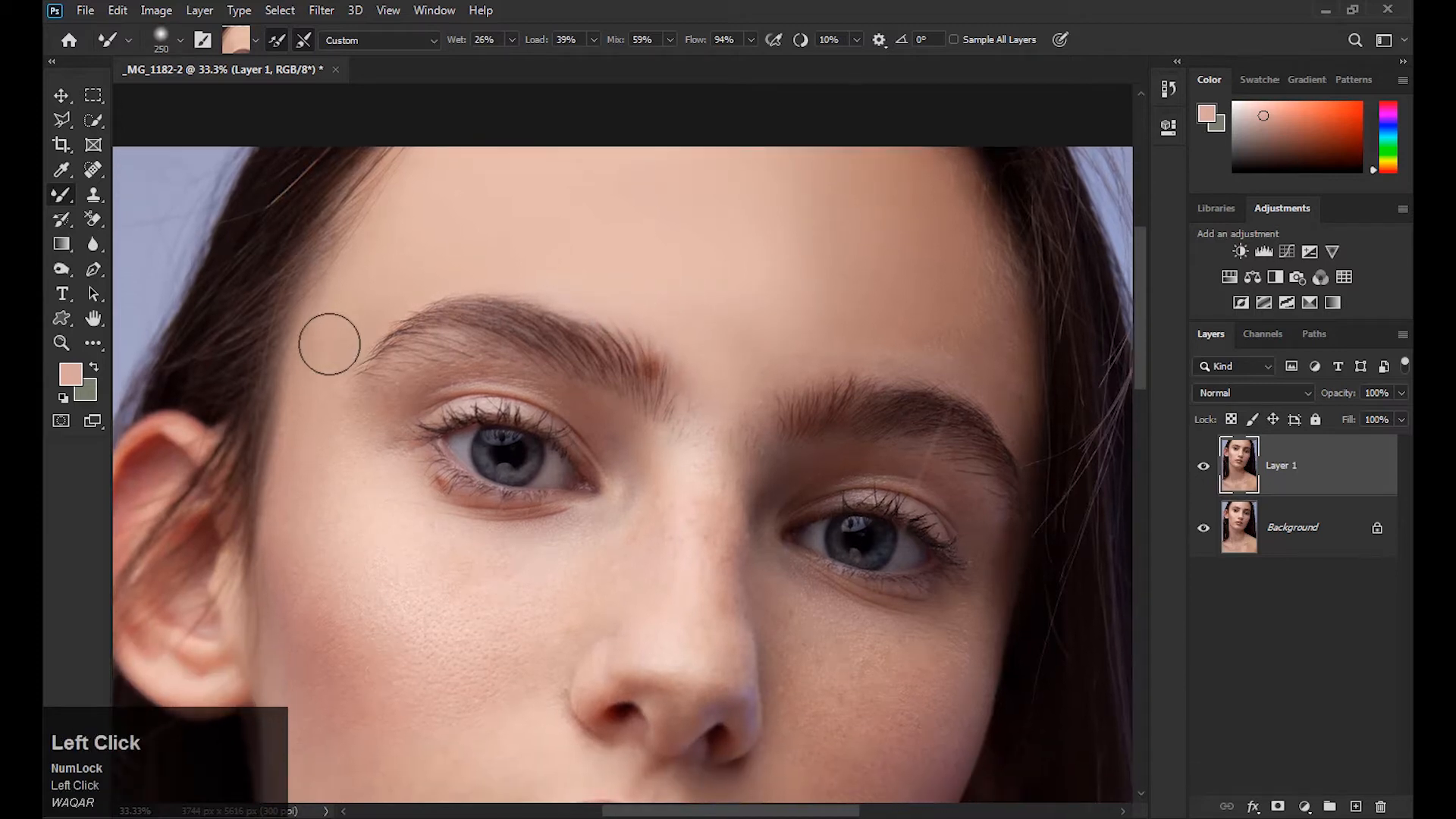
left_click_drag(325, 455, 327, 343)
mouse_move(293, 310)
left_mouse_down()
mouse_move(288, 405)
mouse_move(321, 453)
left_mouse_up()
left_click(315, 472, "alt")
left_click_drag(310, 336, 330, 533)
left_click_drag(332, 428, 326, 330)
Smooth the outer left cheek beside the ear using sampled skin tones, enlarging the brush to 400 for the lower cheek.
left_click(292, 406, "alt")
mouse_move(316, 455)
left_mouse_down()
mouse_move(310, 336)
mouse_move(280, 341)
mouse_move(311, 508)
left_mouse_up()
mouse_move(294, 342)
left_mouse_down()
mouse_move(315, 515)
mouse_move(280, 383)
mouse_move(317, 524)
left_mouse_up()
left_click(315, 513, "alt")
left_click_drag(353, 580, 329, 499)
key("]")
key("]")
mouse_move(319, 396)
left_mouse_down()
mouse_move(388, 549)
mouse_move(305, 407)
mouse_move(412, 401)
mouse_move(341, 434)
mouse_move(472, 379)
mouse_move(395, 533)
mouse_move(416, 584)
mouse_move(356, 502)
mouse_move(360, 528)
mouse_move(319, 511)
left_mouse_up()
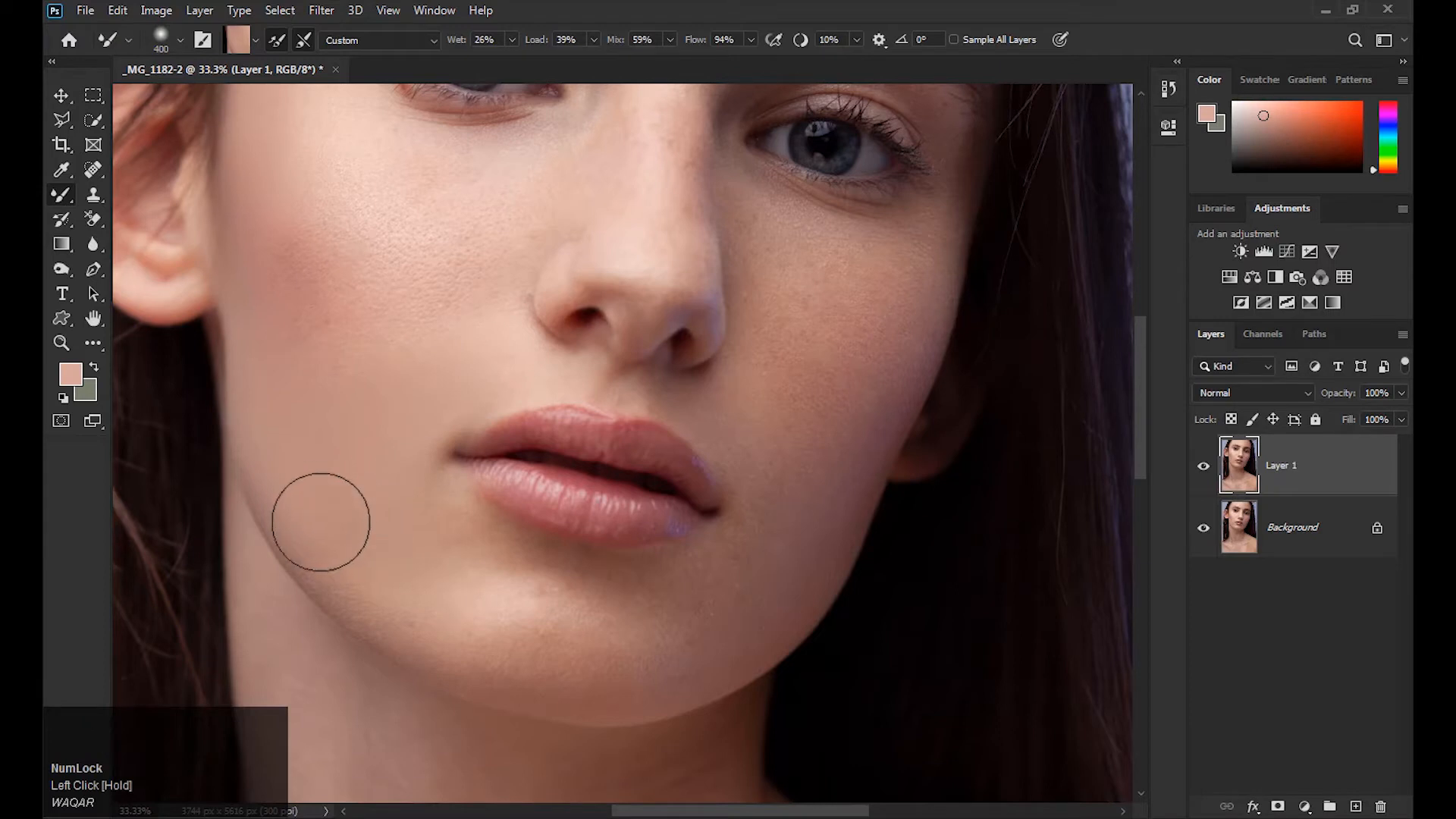
Set the Mixer Brush back to size 250 and blend the skin along the left jawline and across the chin.
left_click_drag(432, 595, 385, 516)
key("[")
key("[")
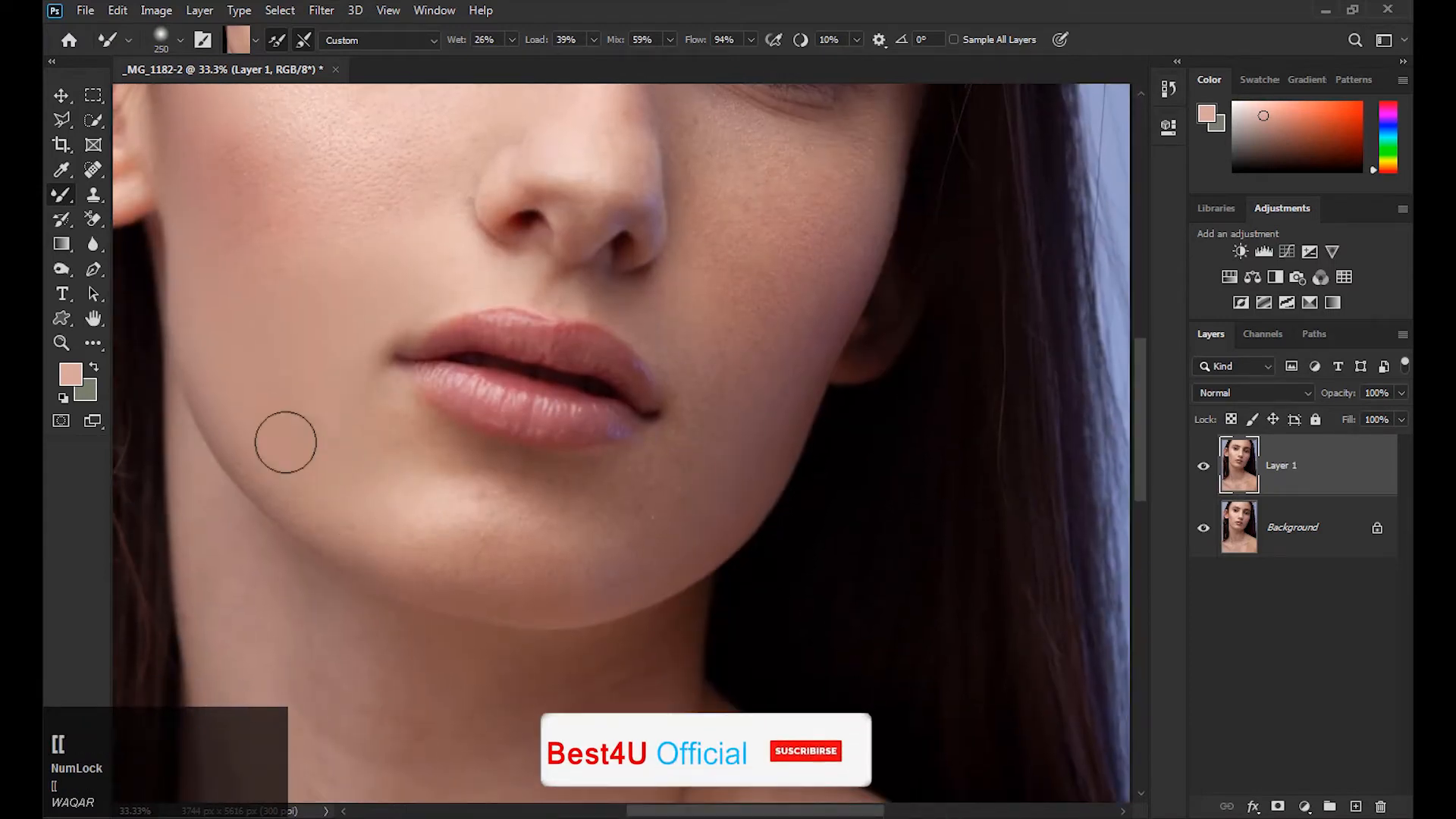
mouse_move(252, 455)
left_mouse_down()
mouse_move(316, 543)
mouse_move(384, 578)
mouse_move(448, 577)
mouse_move(347, 491)
mouse_move(430, 525)
mouse_move(441, 513)
mouse_move(381, 435)
mouse_move(390, 424)
mouse_move(469, 466)
mouse_move(424, 441)
mouse_move(590, 495)
mouse_move(419, 555)
mouse_move(550, 575)
mouse_move(634, 543)
left_mouse_up()
Blend the shadowed right side of the chin and jaw with skin tones sampled from that area.
left_click(634, 543, "alt")
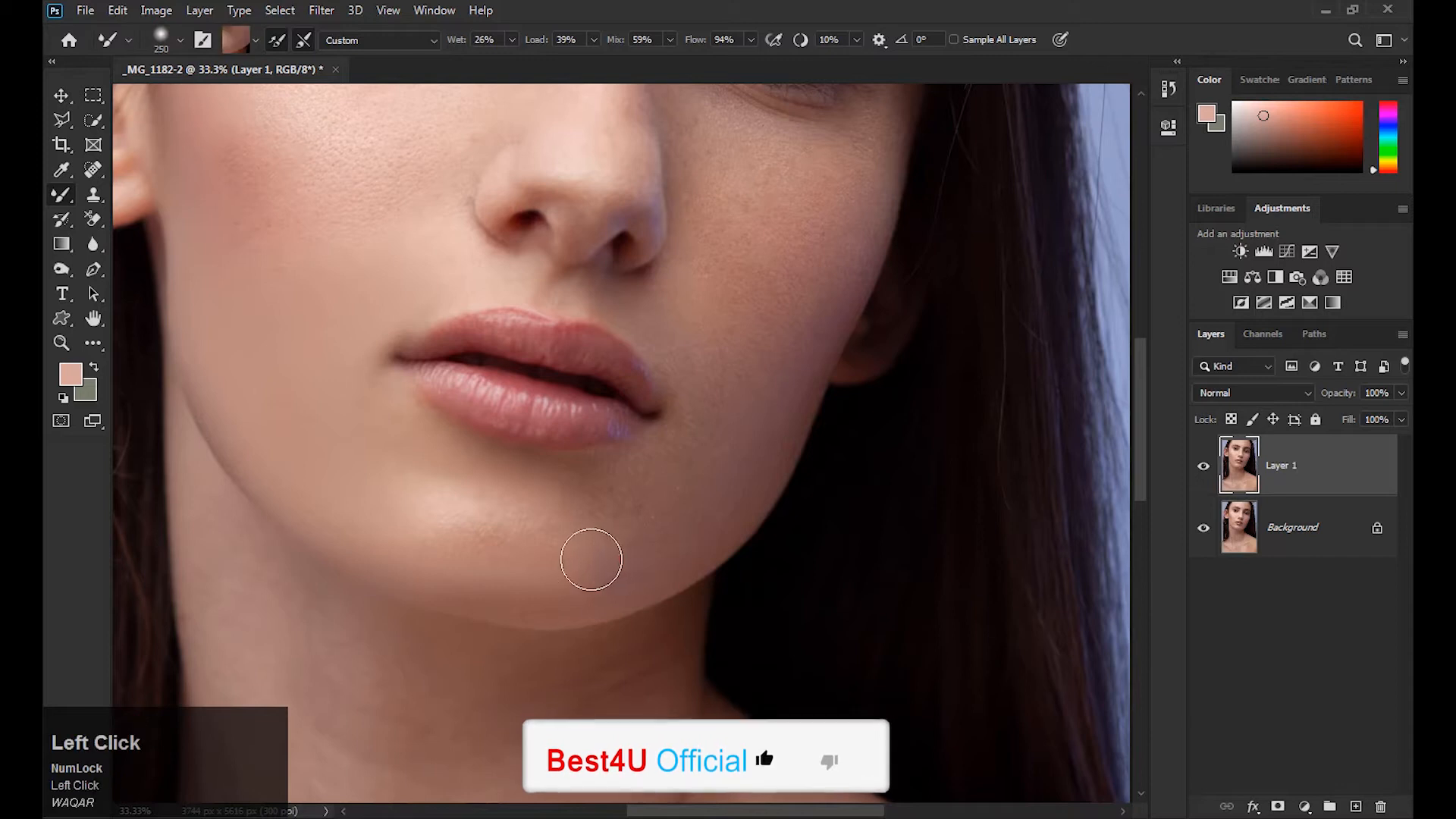
mouse_move(702, 509)
left_mouse_down()
mouse_move(550, 543)
mouse_move(563, 531)
mouse_move(550, 590)
mouse_move(562, 634)
mouse_move(544, 683)
mouse_move(649, 558)
left_mouse_up()
key("space")
key("space")
left_click(585, 620, "alt")
mouse_move(672, 482)
left_mouse_down()
mouse_move(641, 569)
mouse_move(581, 608)
mouse_move(607, 608)
mouse_move(629, 579)
left_mouse_up()
mouse_move(693, 474)
left_mouse_down()
mouse_move(640, 554)
mouse_move(530, 653)
left_mouse_up()
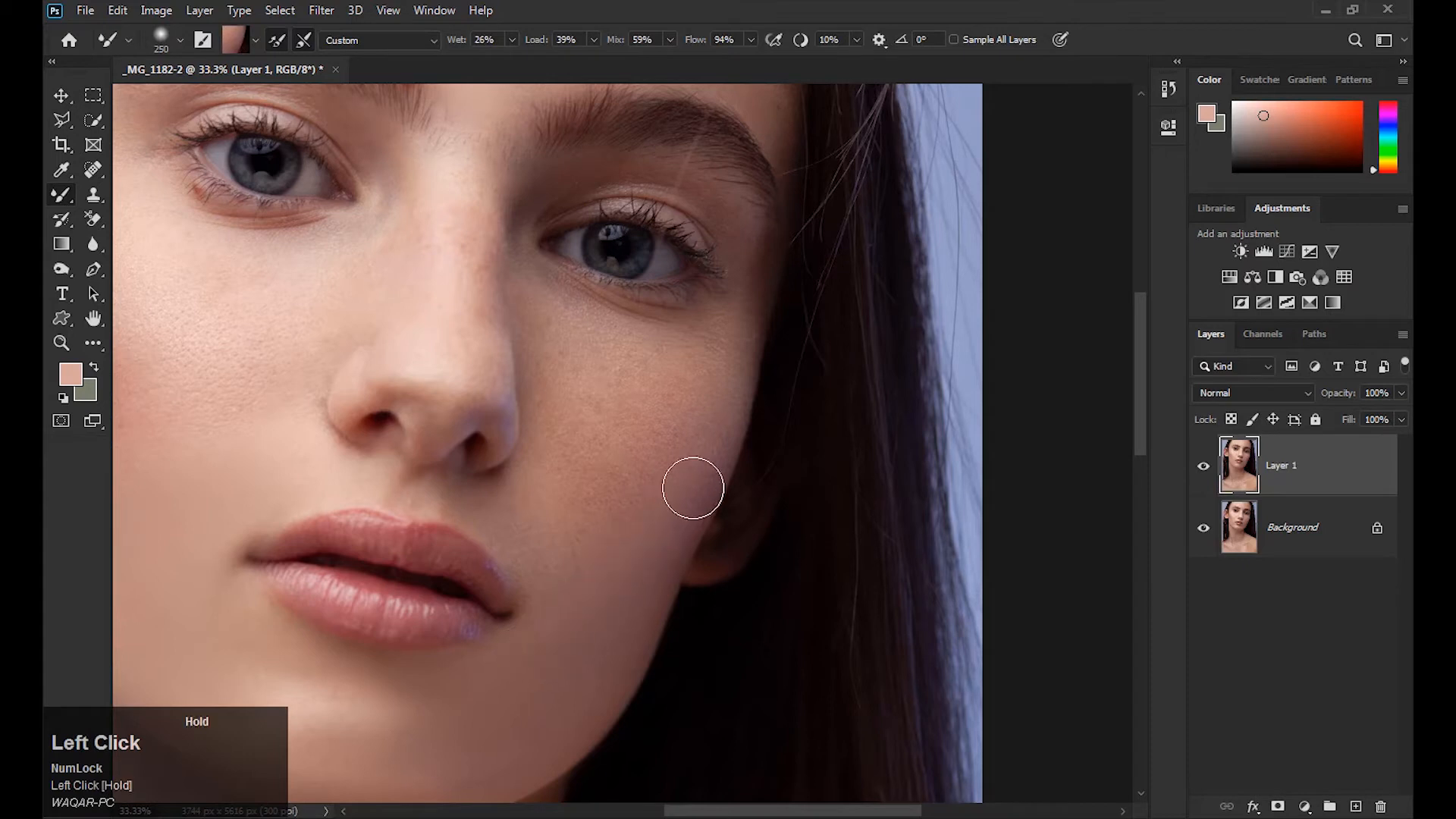
Smooth the shadowed right cheek from its outer edge toward the nose, sampling the cheek's skin tone.
left_click_drag(696, 476, 694, 525)
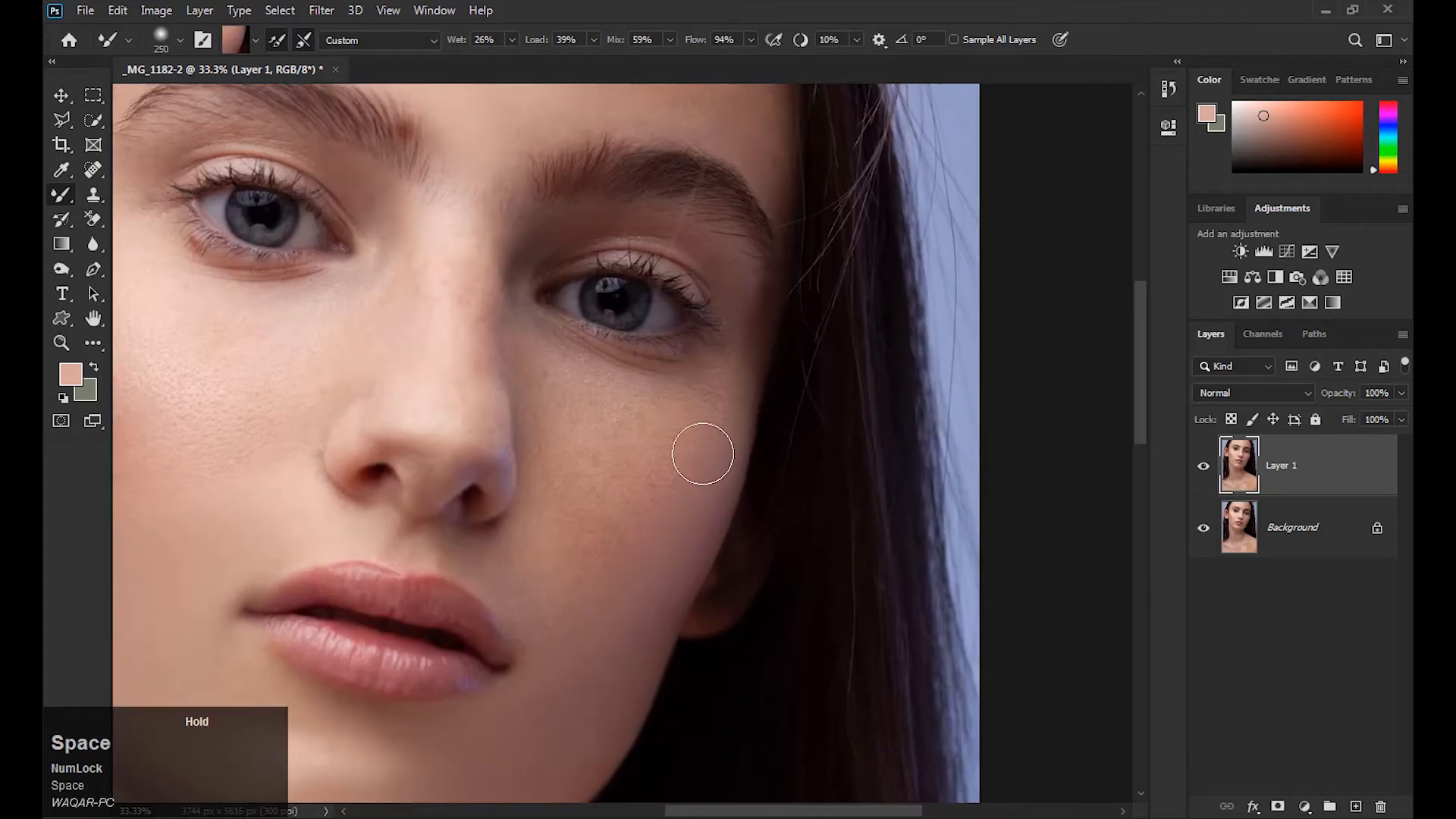
mouse_move(705, 416)
left_mouse_down()
mouse_move(583, 582)
mouse_move(659, 556)
left_mouse_up()
left_click(581, 487, "alt")
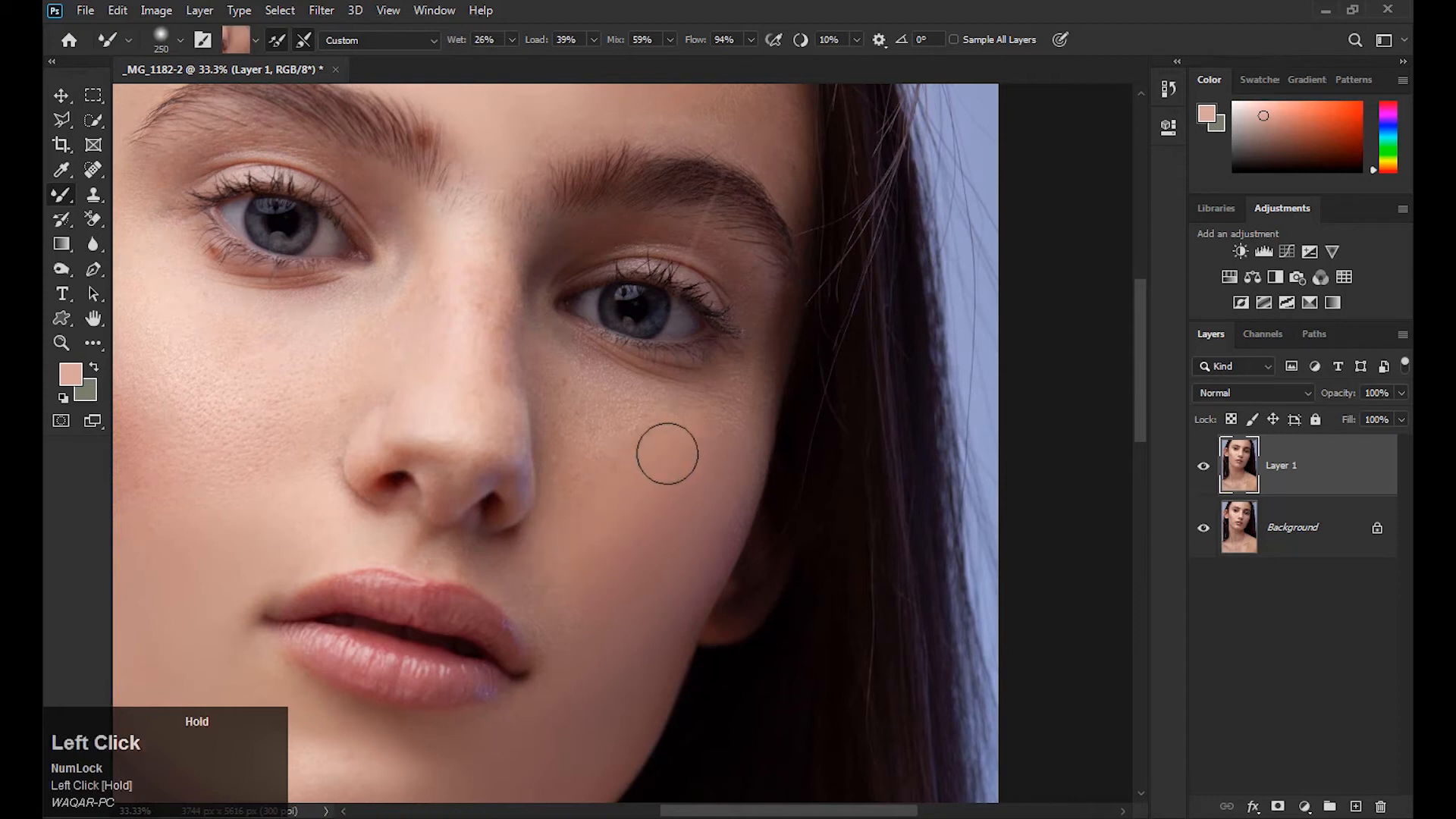
left_click_drag(592, 439, 591, 442)
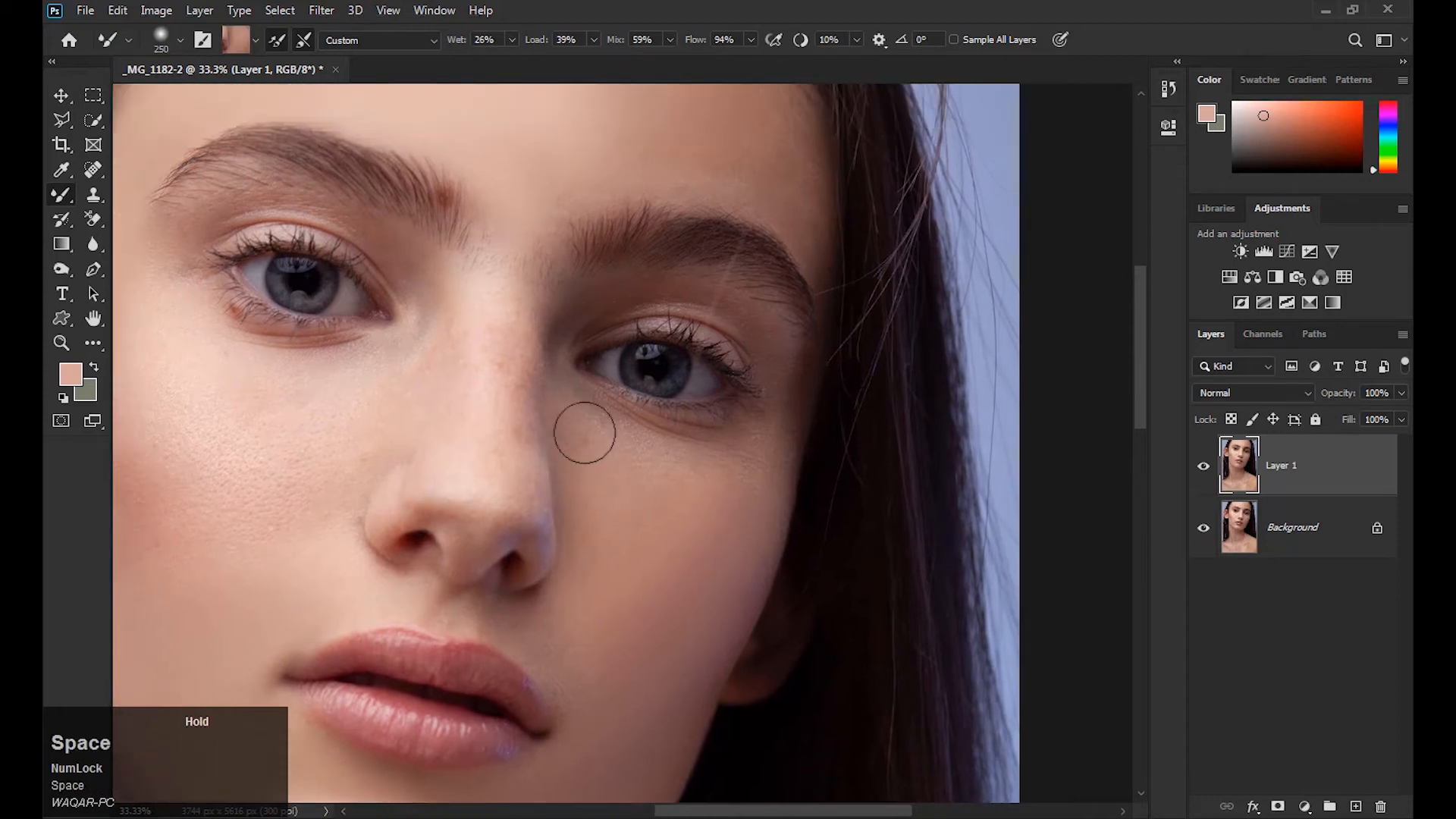
Smooth the skin under and around the right eye, including its upper eyelid and inner corner, and beside the nose.
mouse_move(560, 377)
left_mouse_down()
mouse_move(660, 482)
mouse_move(763, 443)
mouse_move(767, 500)
mouse_move(780, 413)
mouse_move(764, 503)
left_mouse_up()
key("space")
left_click_drag(764, 423, 763, 458)
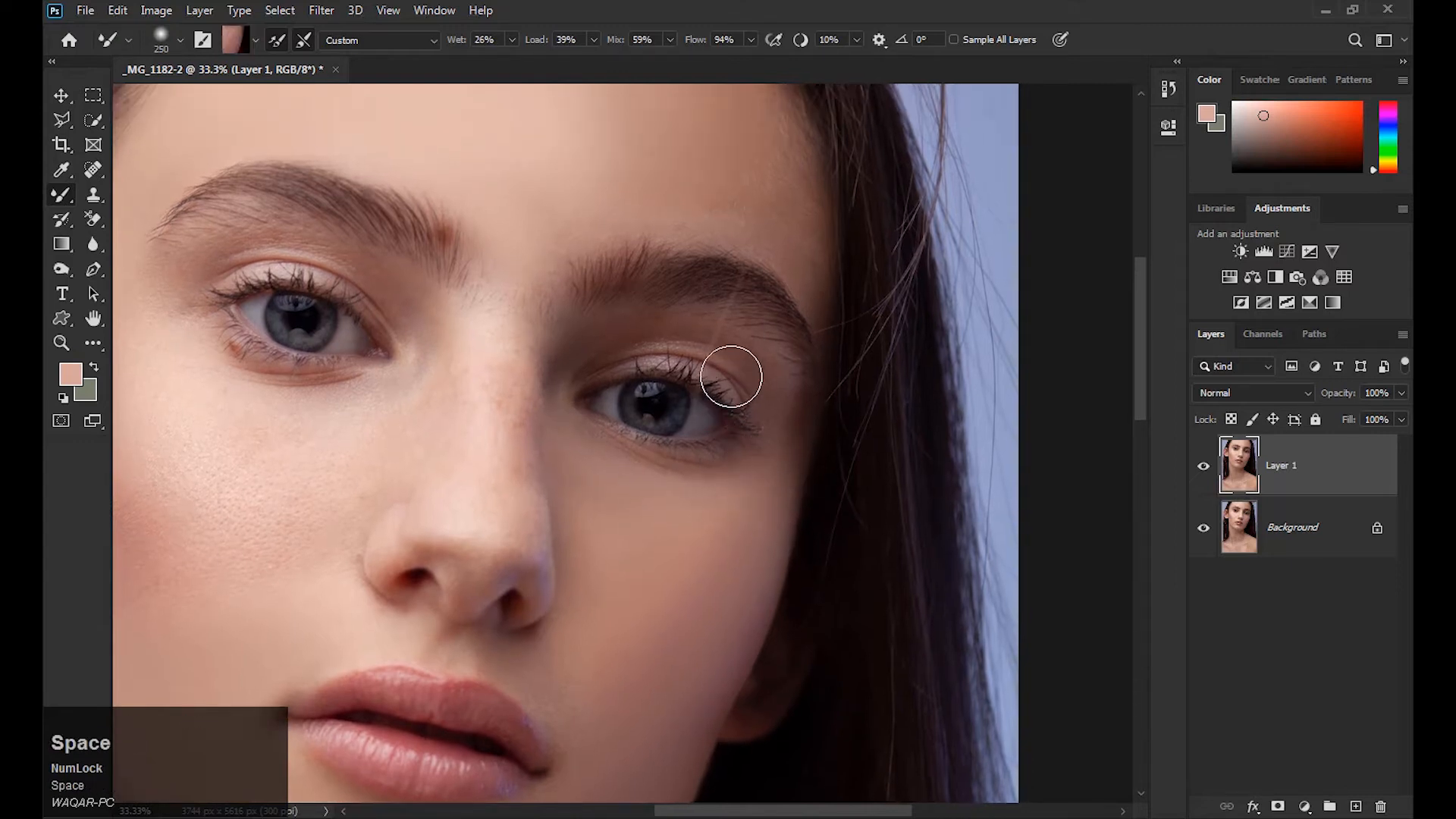
mouse_move(728, 346)
left_mouse_down()
mouse_move(781, 416)
mouse_move(773, 389)
left_mouse_up()
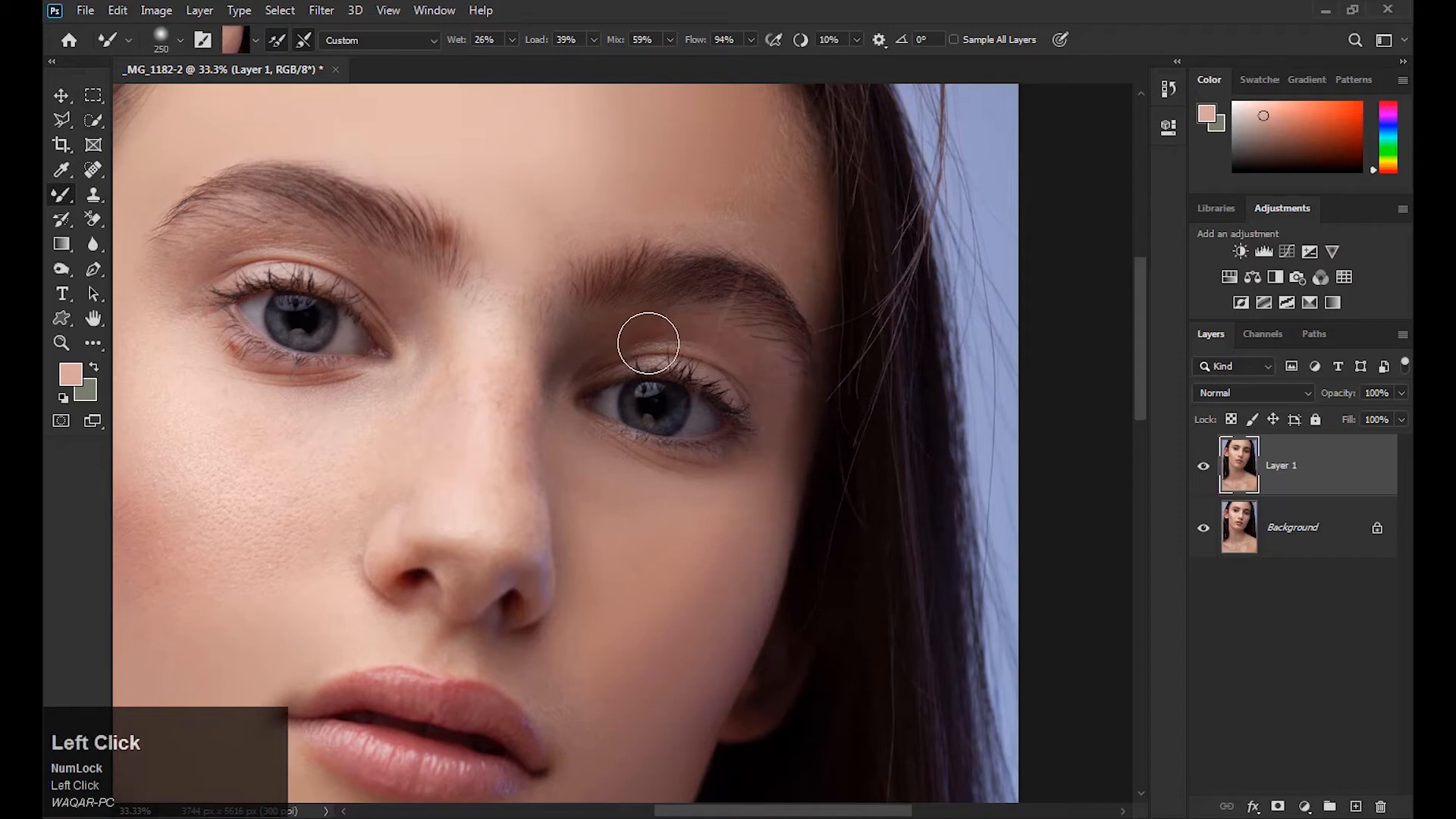
left_click_drag(587, 353, 560, 378)
mouse_move(544, 446)
left_mouse_down()
mouse_move(621, 387)
mouse_move(619, 497)
mouse_move(643, 480)
left_mouse_up()
left_click_drag(553, 496, 598, 471)
Smooth the left cheek with its sampled skin tone, enlarging the Mixer Brush to 400 for the cheek's outer part.
left_click(374, 447, "alt")
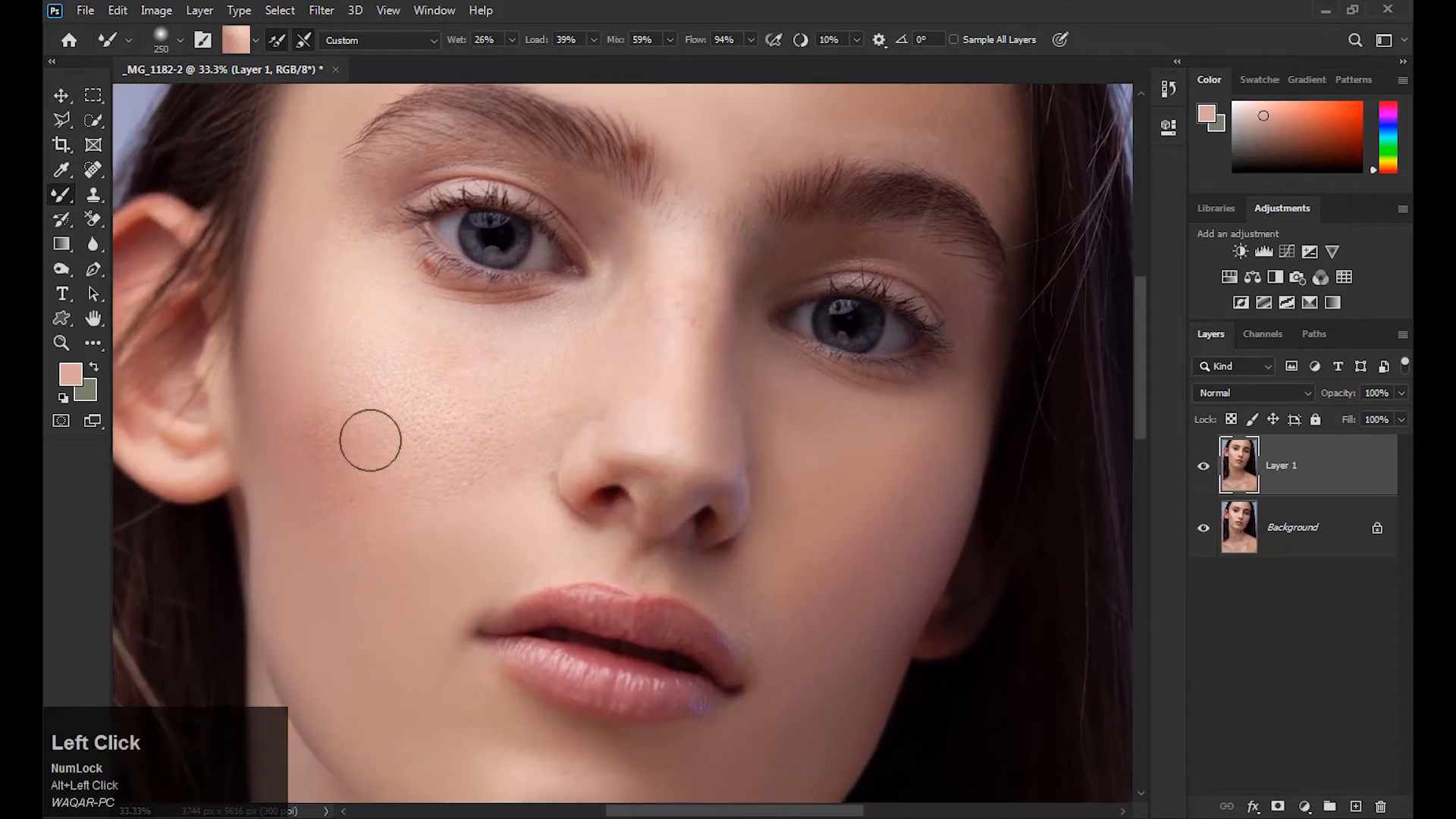
mouse_move(339, 339)
left_mouse_down()
mouse_move(423, 494)
mouse_move(440, 429)
mouse_move(491, 439)
left_mouse_up()
key("bracketright")
key("bracketright")
mouse_move(345, 250)
left_mouse_down()
mouse_move(354, 308)
mouse_move(394, 346)
mouse_move(555, 366)
mouse_move(423, 494)
mouse_move(455, 471)
mouse_move(326, 380)
left_mouse_up()
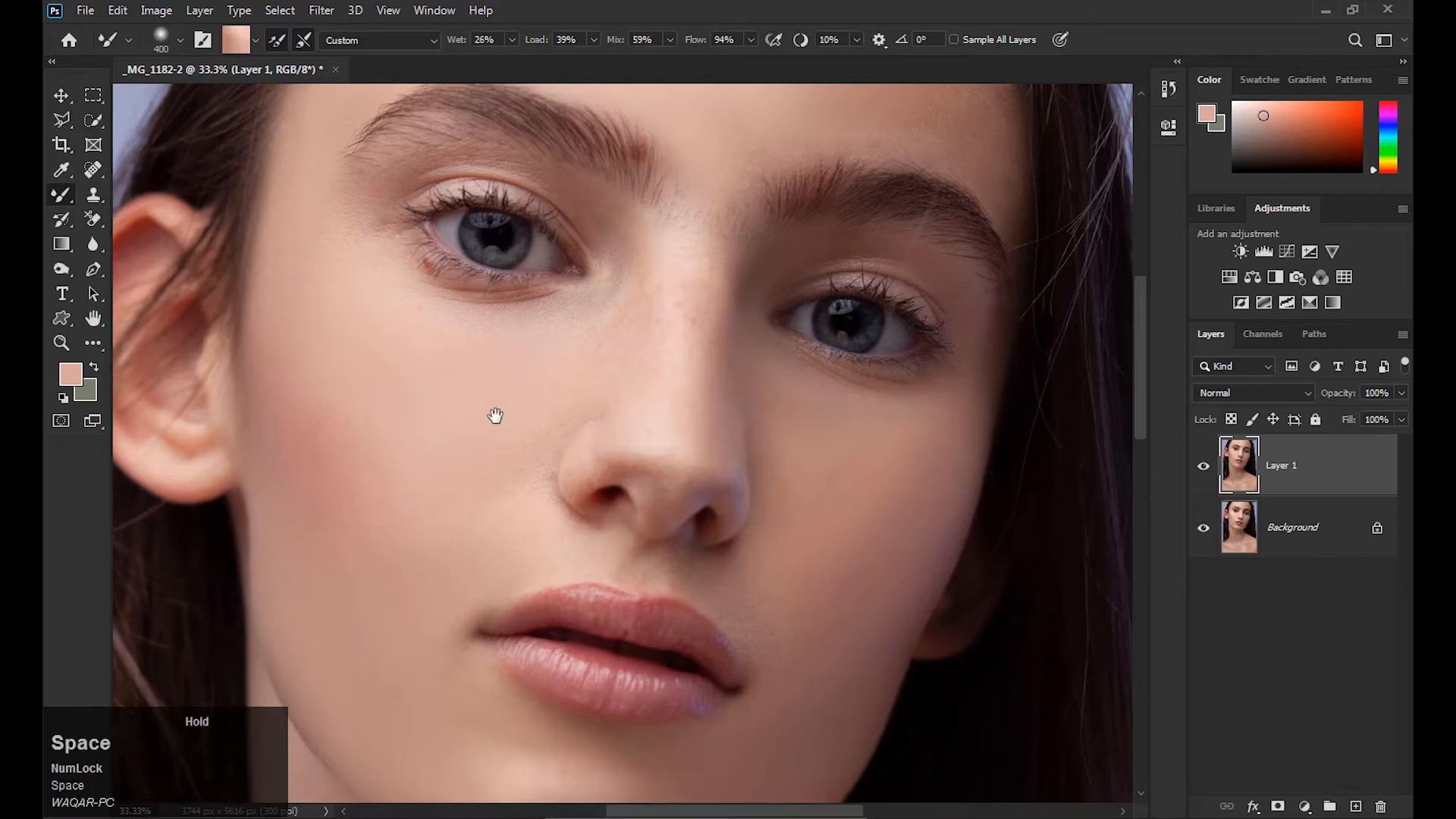
Set the Mixer Brush back to 250, smooth the skin under the left eye and along the nose, and undo the last stroke.
left_click_drag(483, 442, 471, 433)
key("bracketleft")
key("bracketleft")
mouse_move(343, 280)
left_mouse_down()
mouse_move(329, 312)
mouse_move(446, 364)
mouse_move(627, 328)
mouse_move(598, 445)
mouse_move(628, 502)
left_mouse_up()
mouse_move(625, 443)
left_mouse_down()
mouse_move(653, 257)
mouse_move(650, 435)
mouse_move(683, 428)
left_mouse_up()
left_click_drag(669, 301, 668, 415)
mouse_move(679, 352)
left_mouse_down()
mouse_move(881, 328)
mouse_move(790, 287)
mouse_move(673, 383)
mouse_move(664, 343)
left_mouse_up()
left_click_drag(520, 579, 559, 412)
key("ctrl+z")
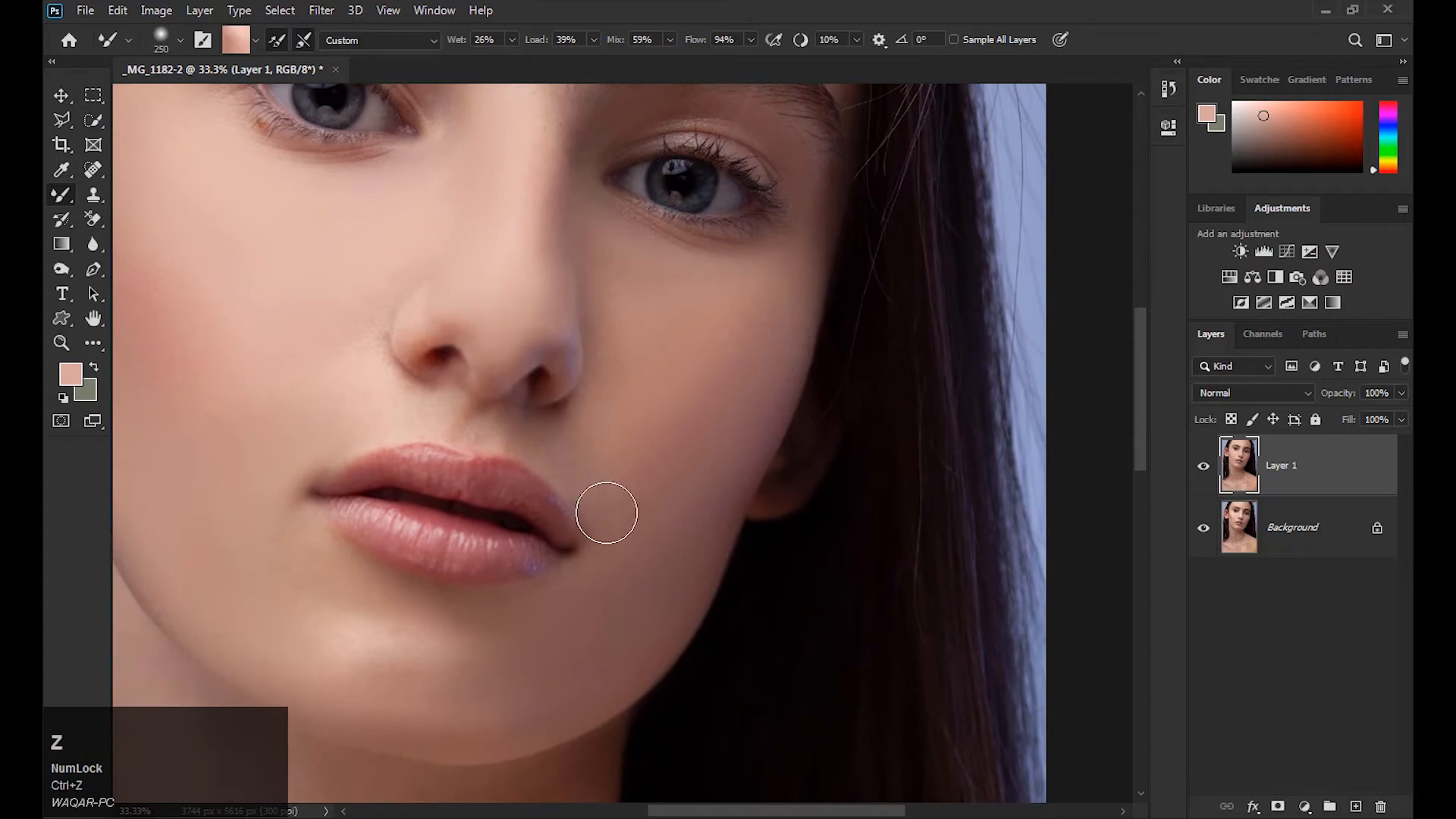
Blend the skin from the right corner of the mouth up the lower cheek with a tone sampled beside the mouth.
left_click(637, 521, "alt")
left_click_drag(615, 514, 557, 456)
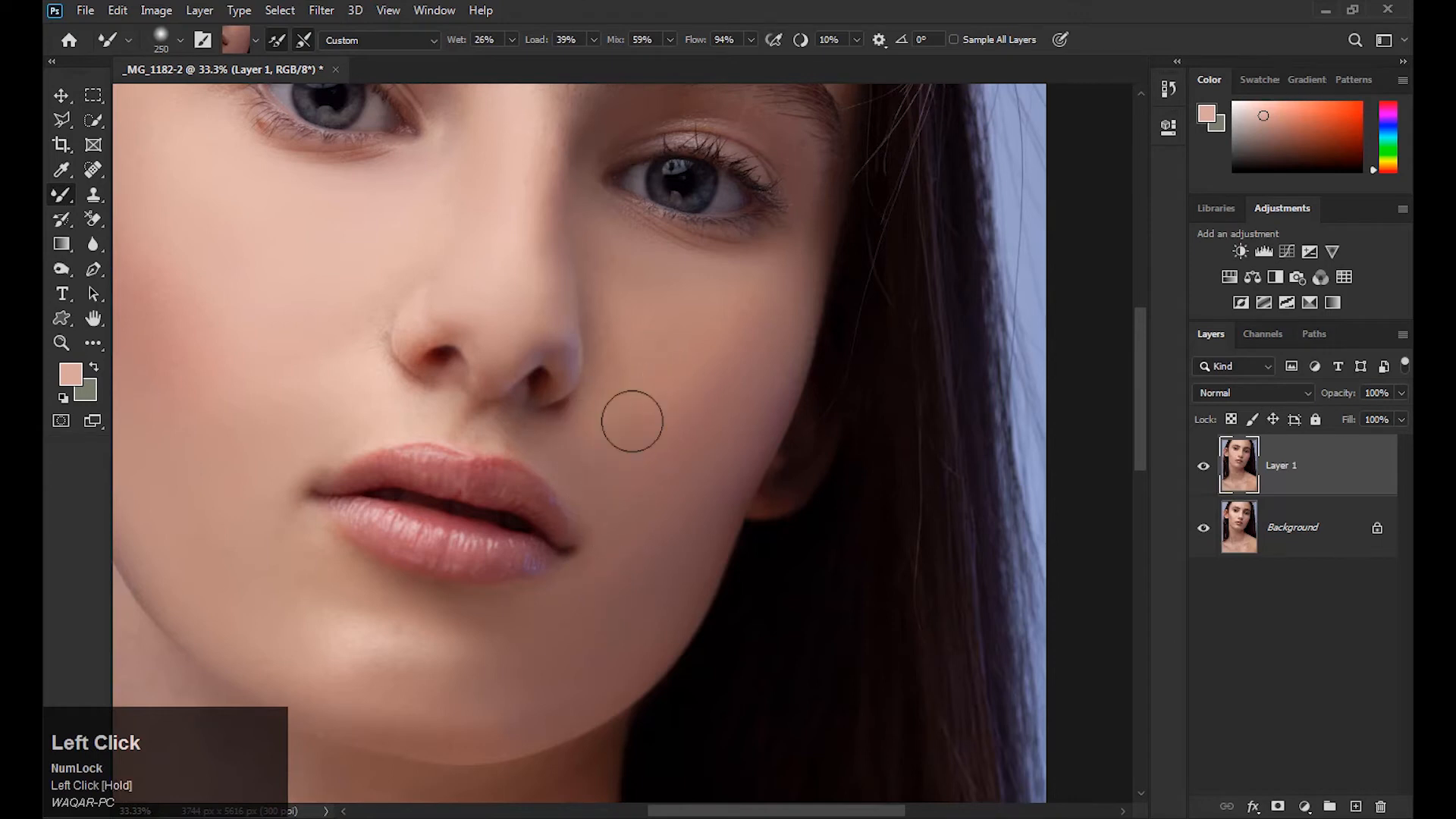
left_click_drag(630, 445, 648, 385)
Smooth the skin above the upper lip and beside the left nostril using a tone sampled from the nearby cheek.
left_click_drag(471, 368, 407, 360)
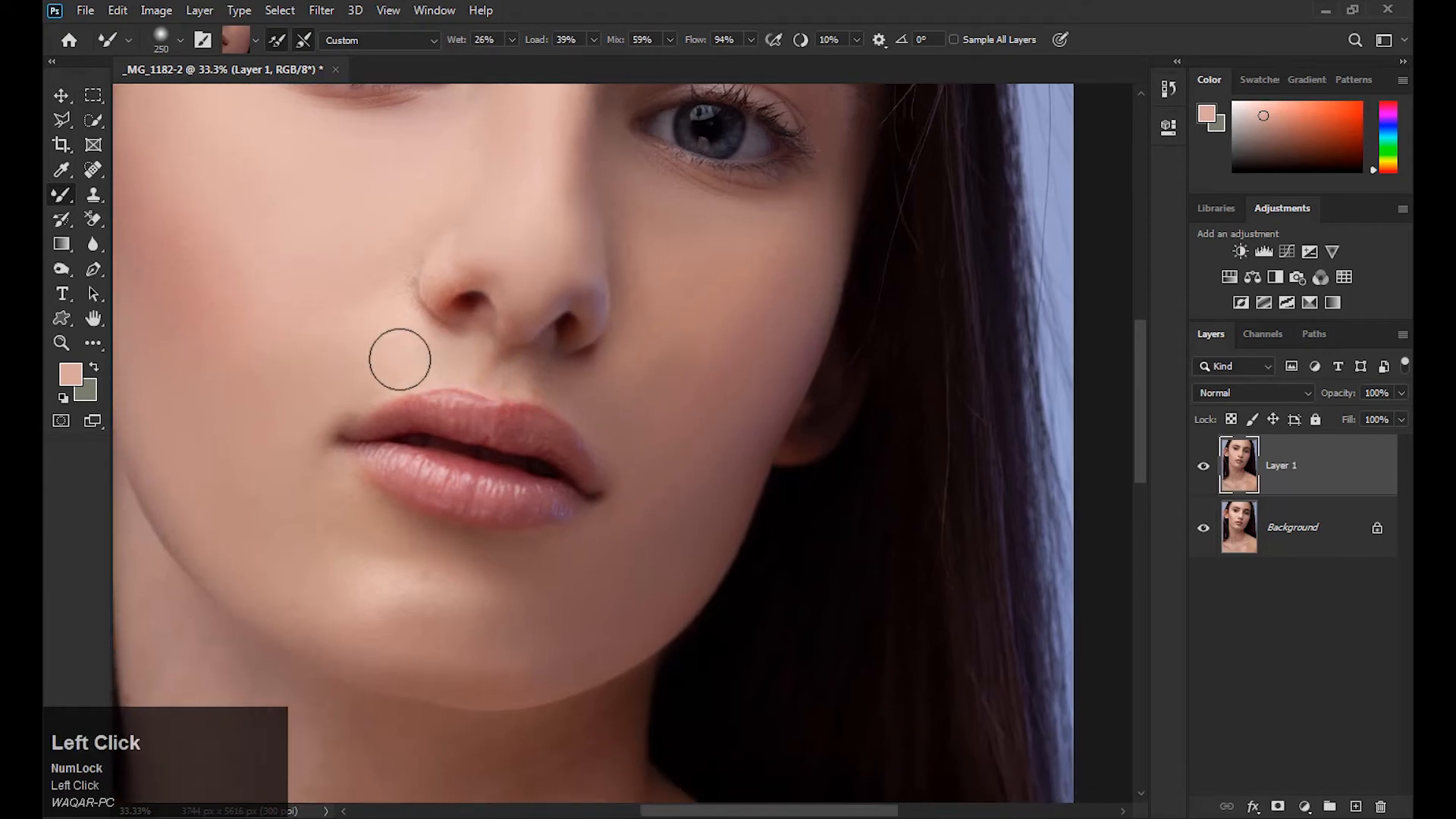
left_click(361, 360, "alt")
left_click(471, 358)
left_click_drag(394, 293, 403, 291)
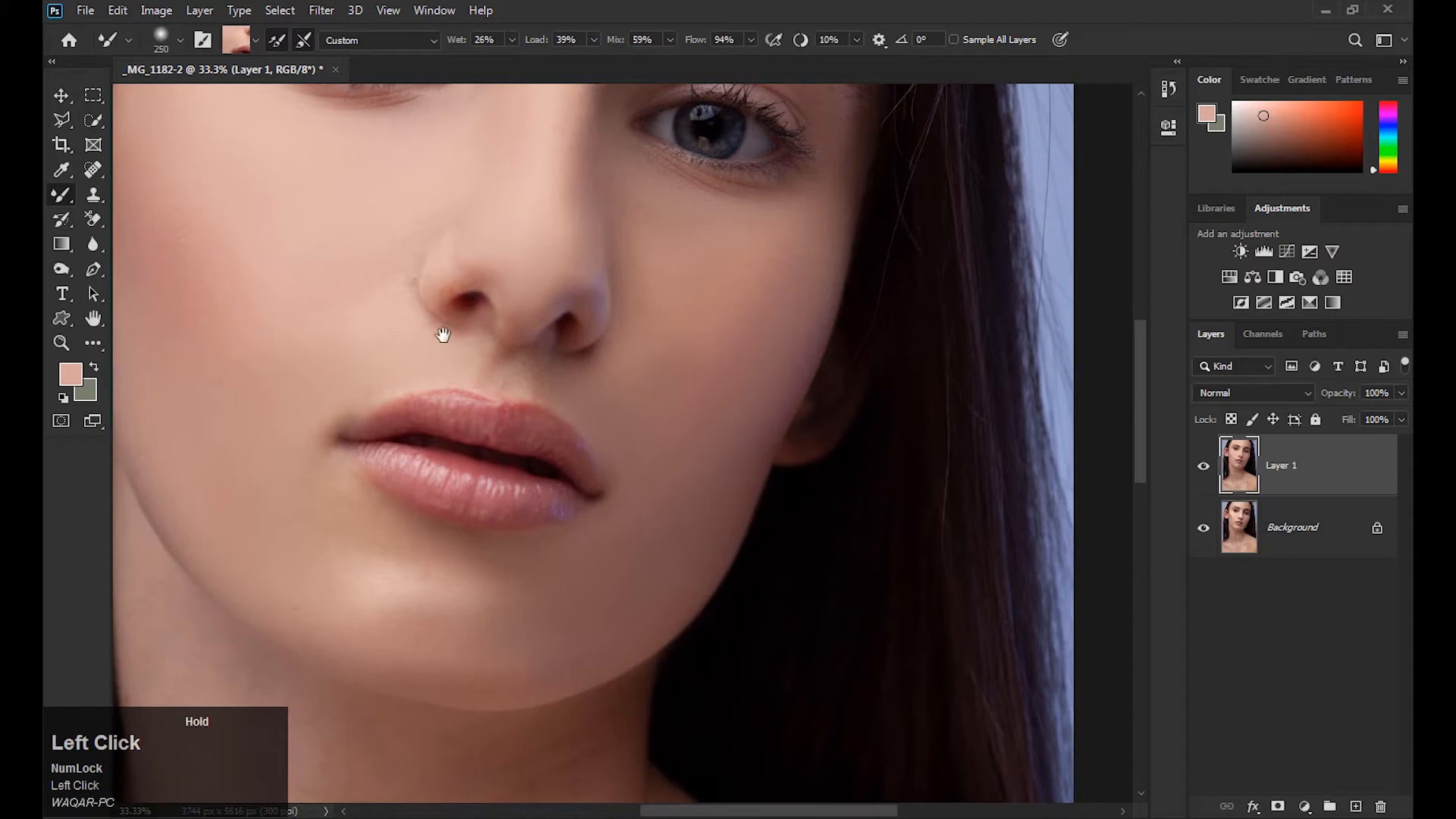
Smooth the upper neck below the chin with skin tones sampled there, using a Mixer Brush size of 500.
left_click_drag(448, 336, 442, 307)
key("ctrl+minus")
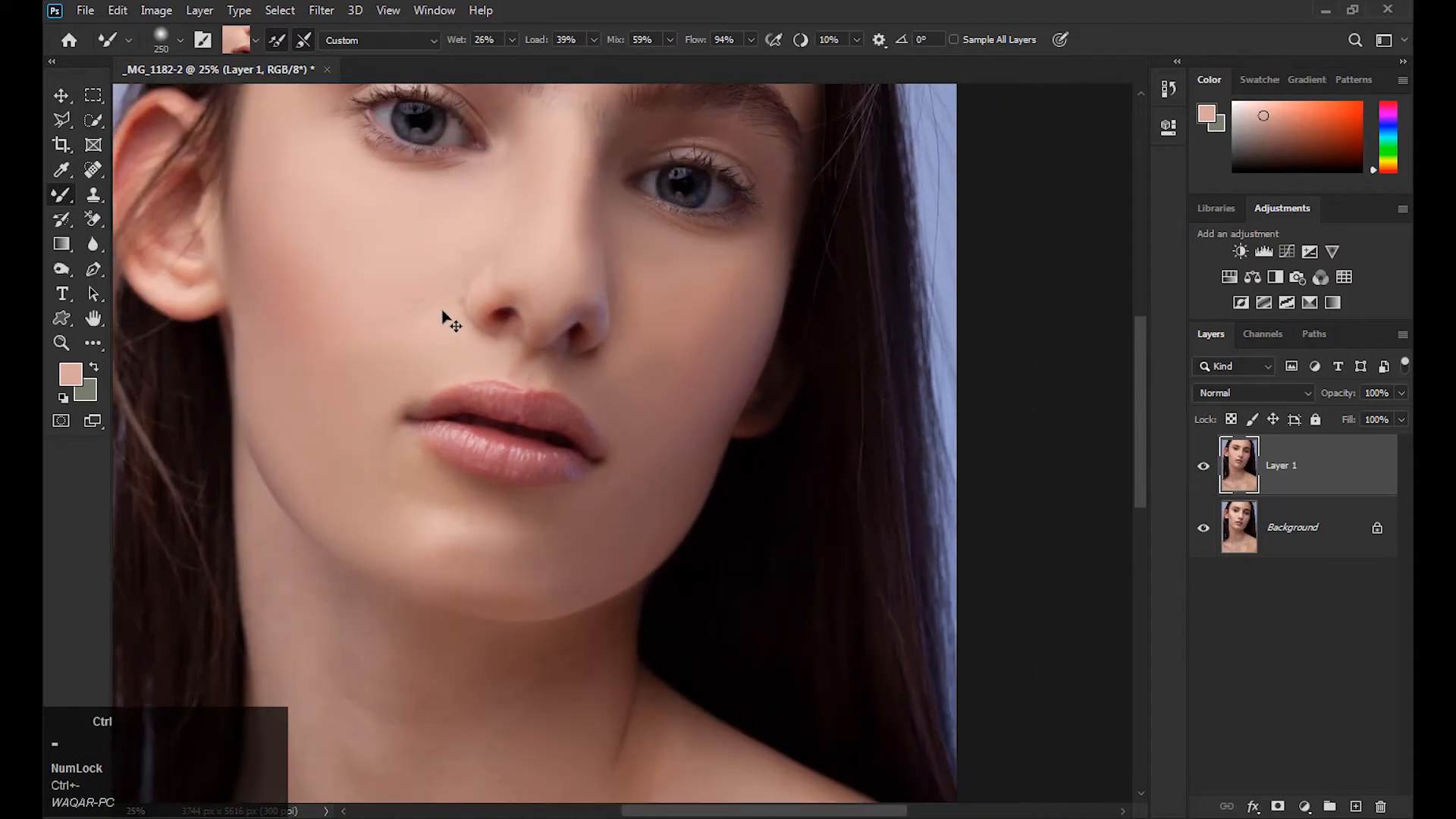
key("ctrl+0")
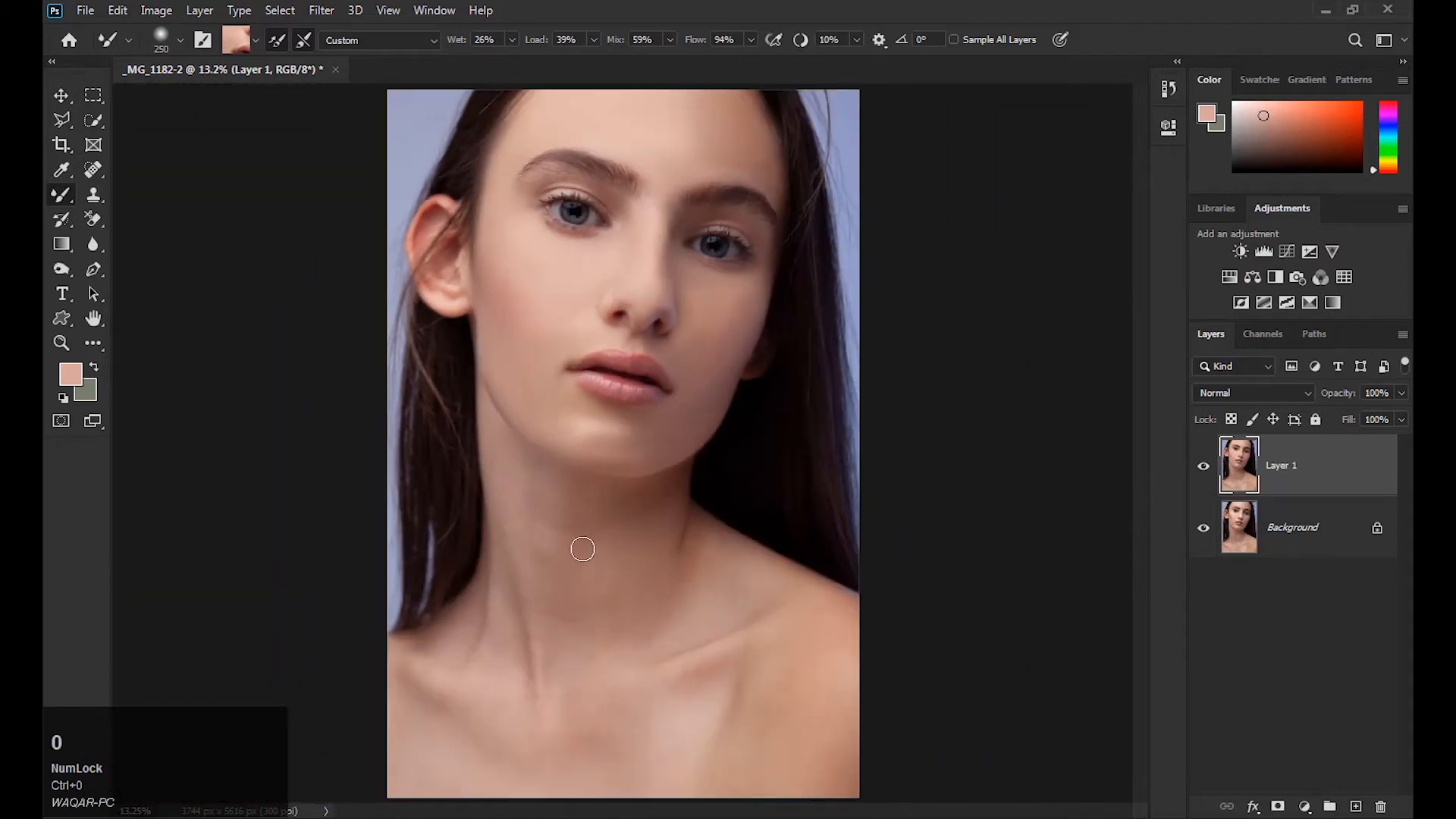
left_click(531, 489, "alt")
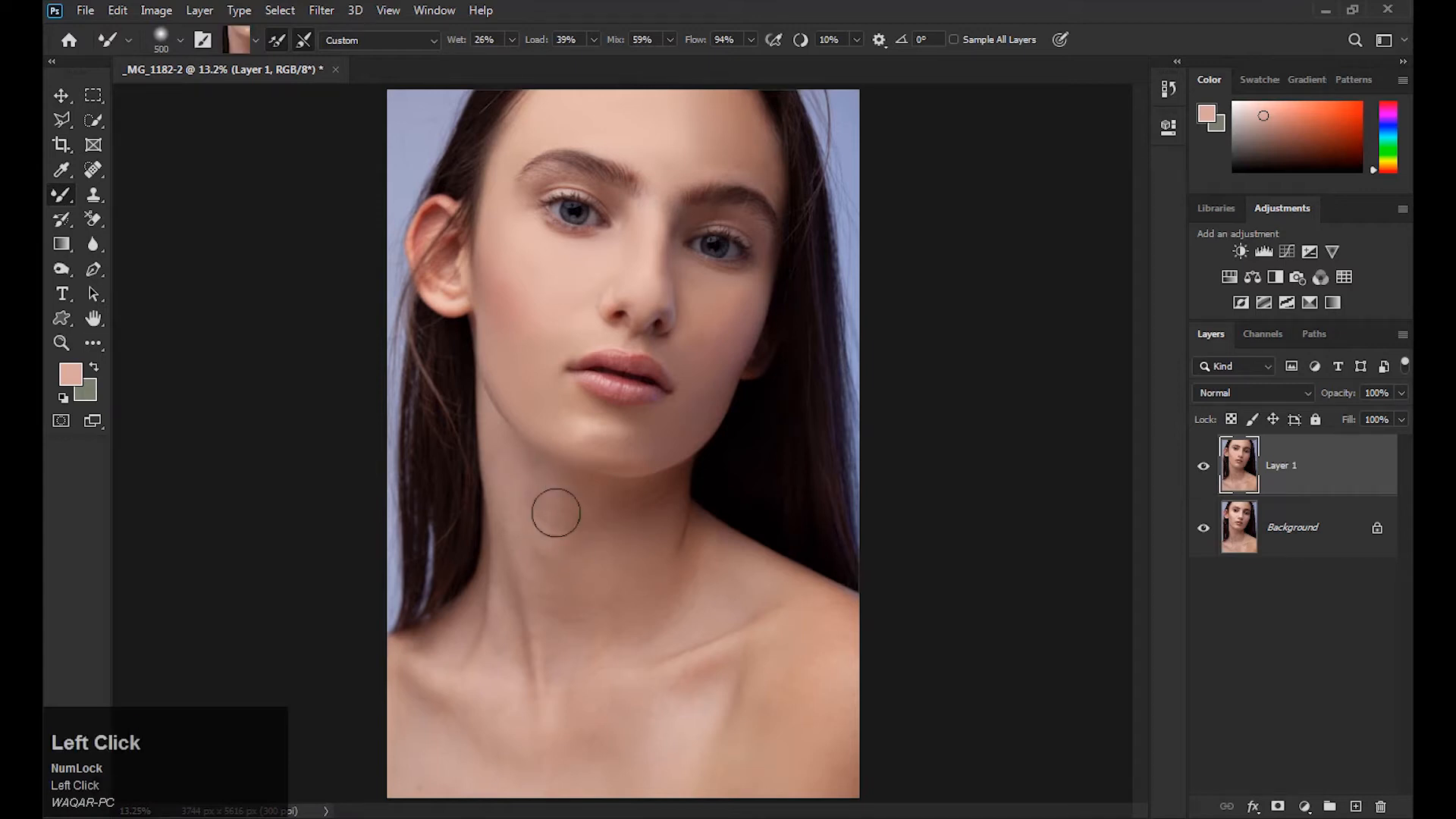
left_click(657, 504, "alt")
mouse_move(608, 508)
left_mouse_down()
mouse_move(672, 506)
mouse_move(605, 554)
mouse_move(579, 540)
mouse_move(652, 568)
left_mouse_up()
Enlarge the Mixer Brush to 800 and blend the lower neck and collarbone area with sampled skin tones.
left_click(533, 504, "alt")
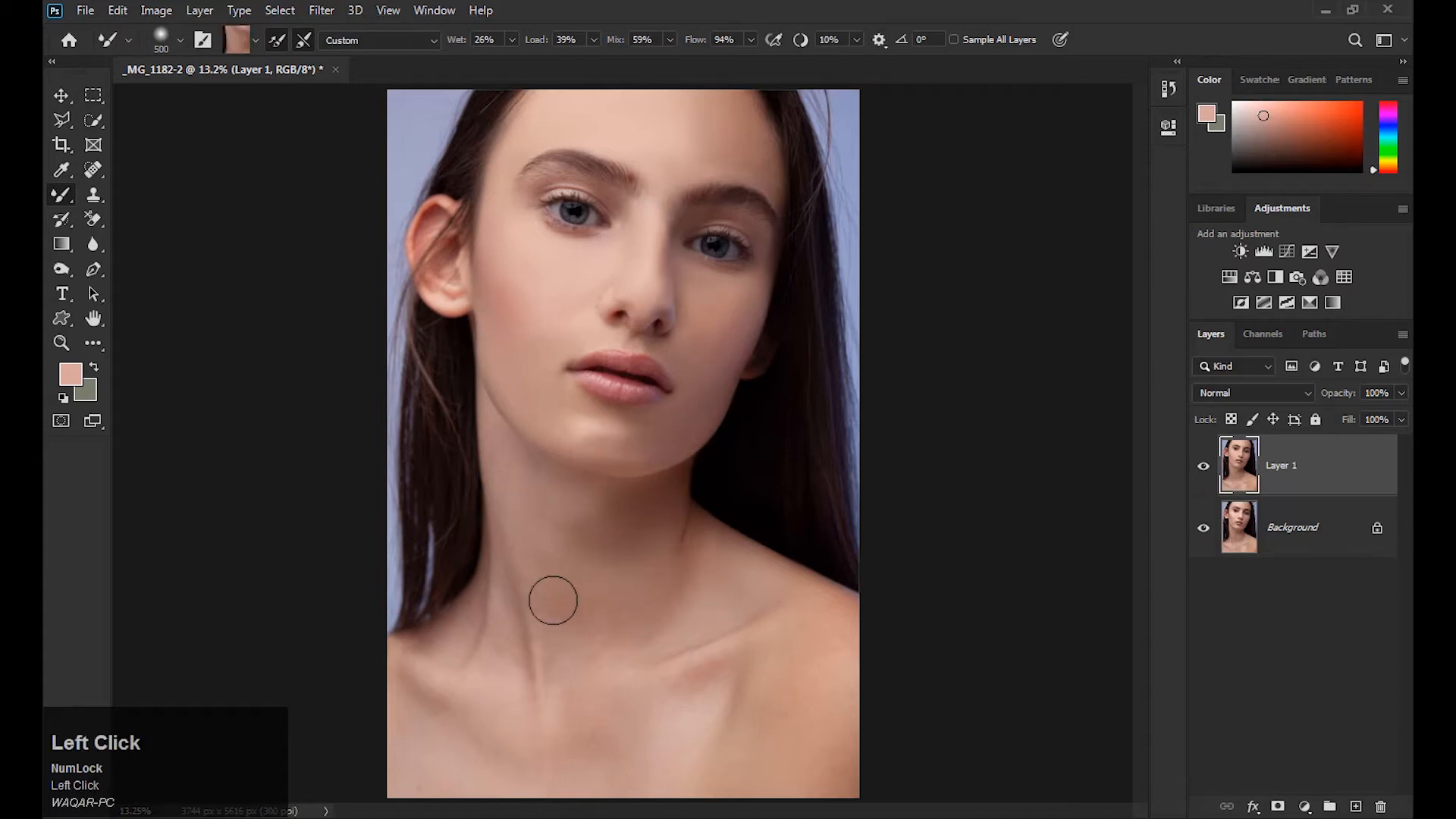
key("bracketright")
key("bracketright")
key("bracketright")
mouse_move(517, 581)
left_mouse_down()
mouse_move(527, 615)
mouse_move(634, 648)
mouse_move(588, 647)
left_mouse_up()
left_click(578, 649, "alt")
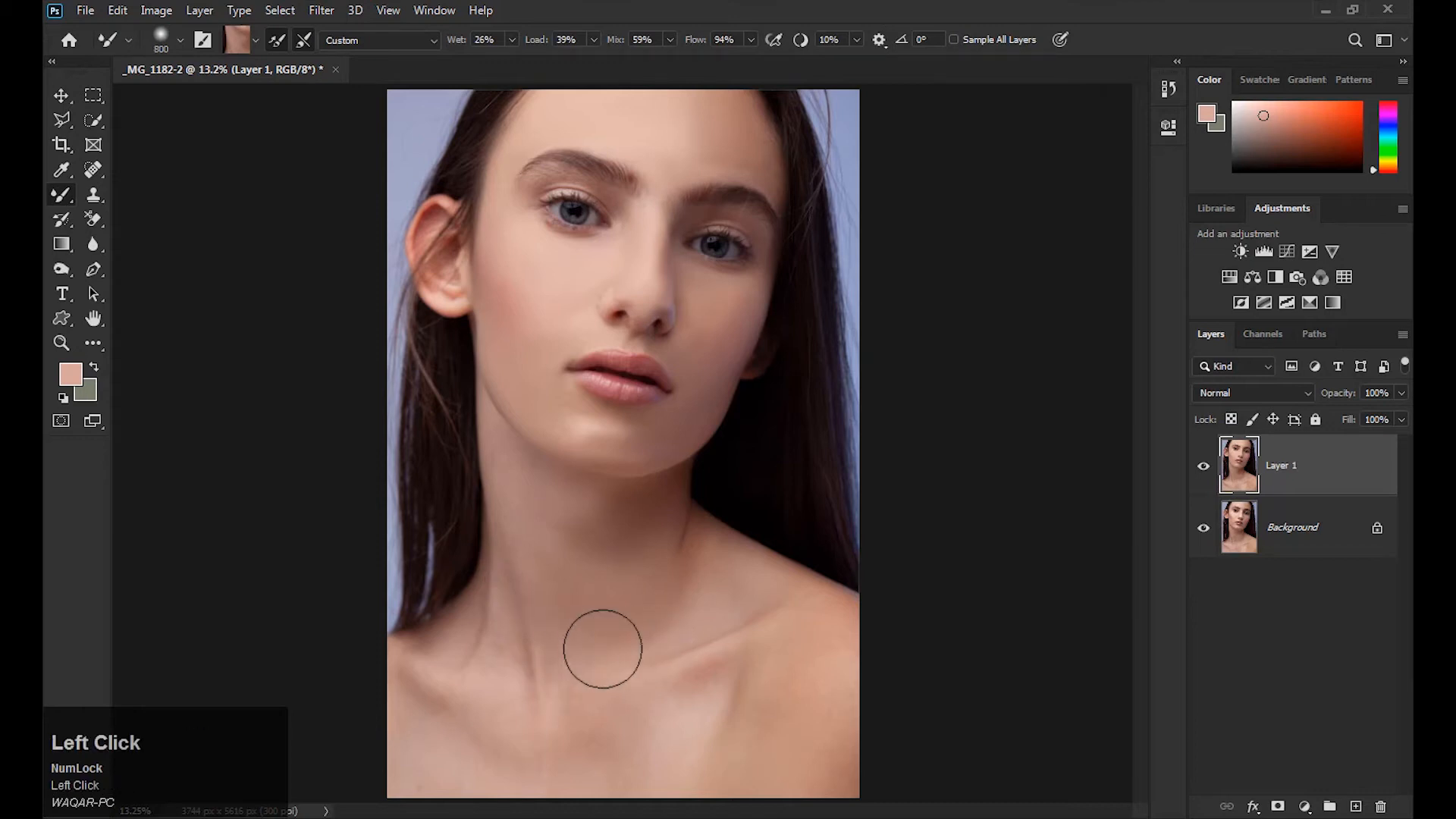
mouse_move(689, 623)
left_mouse_down()
mouse_move(565, 682)
mouse_move(522, 655)
mouse_move(685, 689)
mouse_move(744, 650)
mouse_move(641, 729)
mouse_move(546, 726)
mouse_move(509, 637)
mouse_move(449, 697)
mouse_move(493, 621)
mouse_move(424, 714)
mouse_move(621, 719)
mouse_move(754, 698)
mouse_move(615, 702)
left_mouse_up()
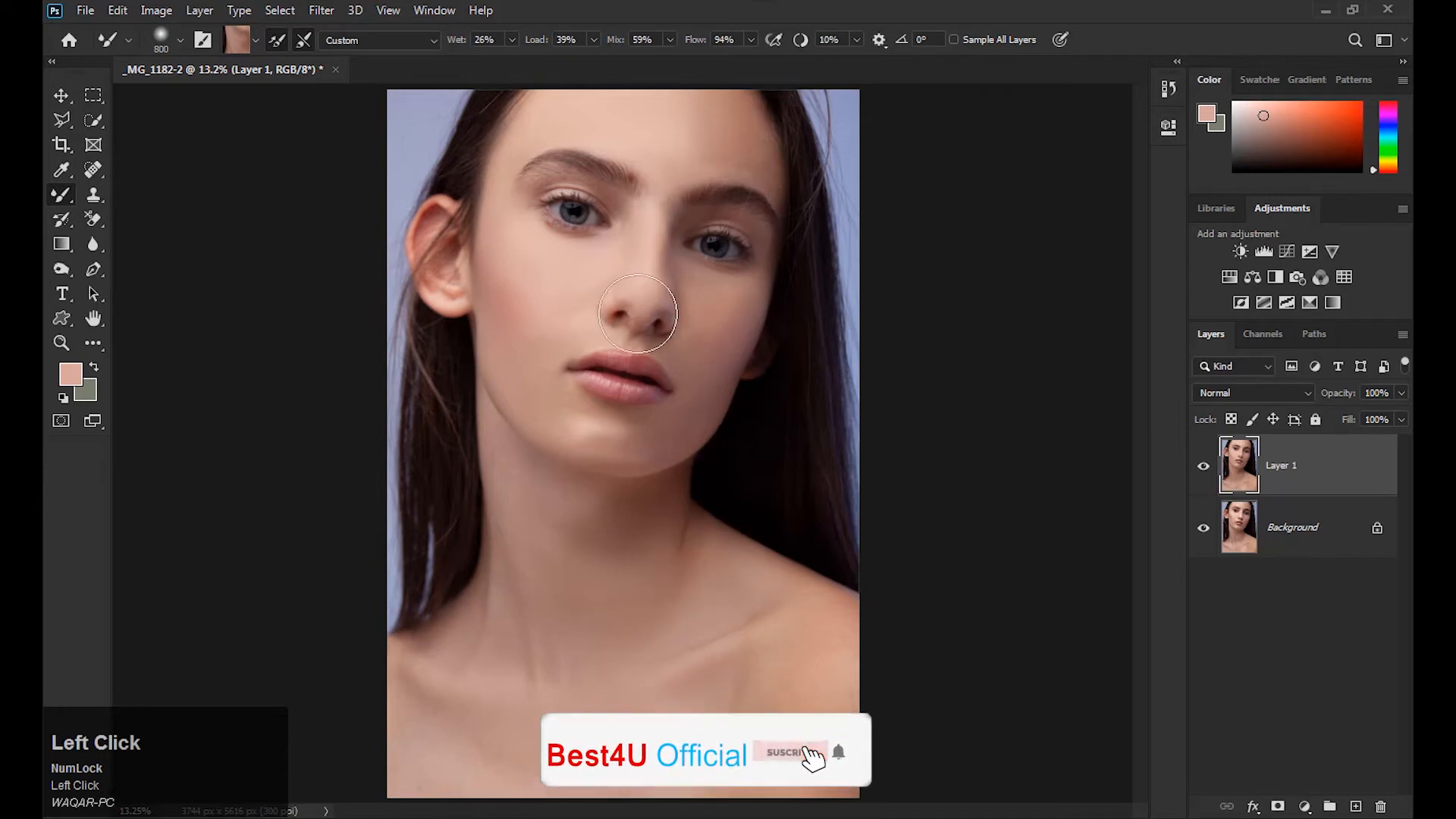
Try to open the Curves adjustment for Layer 1, switching to the Move tool for another attempt.
key("ctrl+minus")
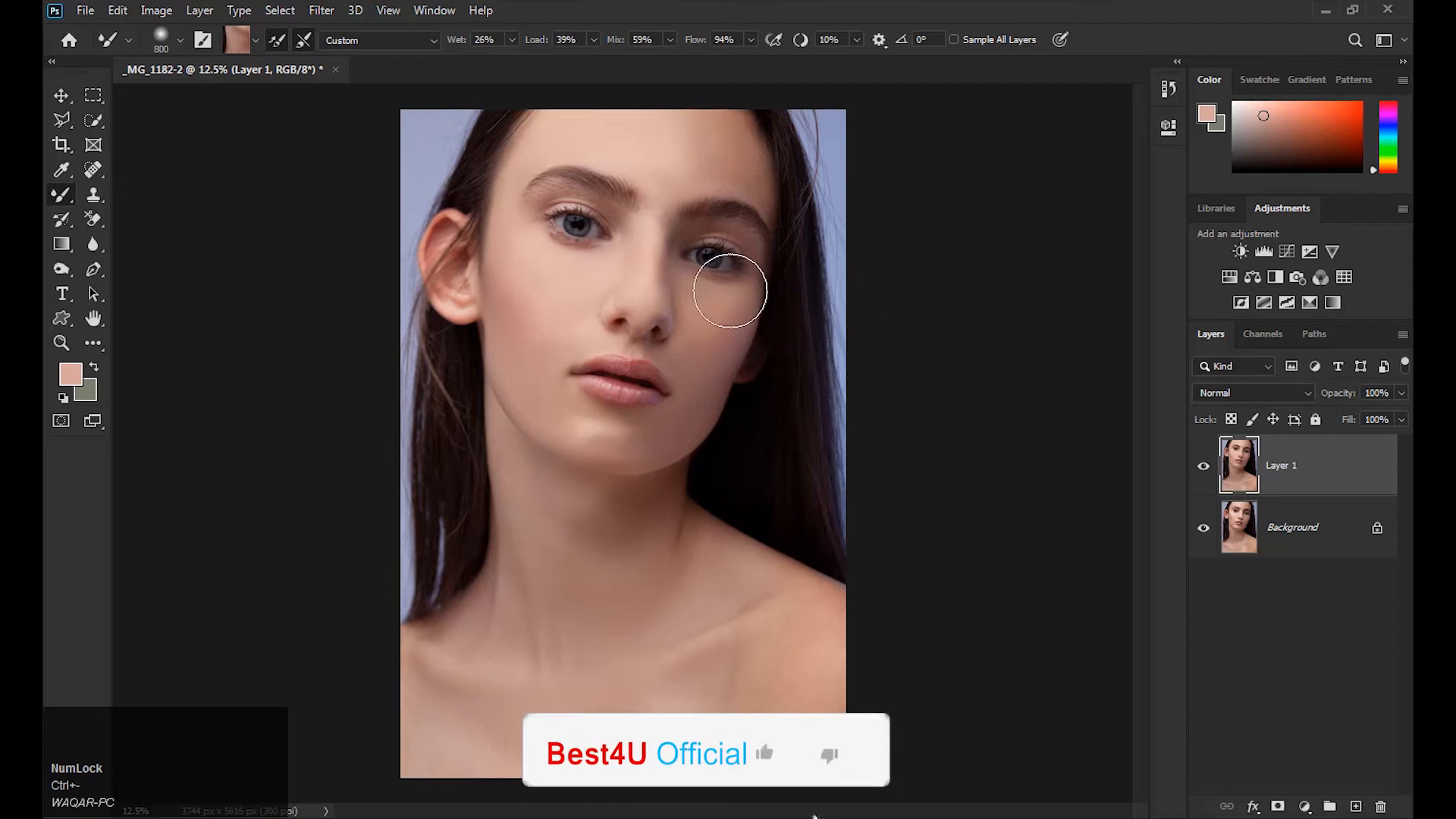
key("ctrl+m")
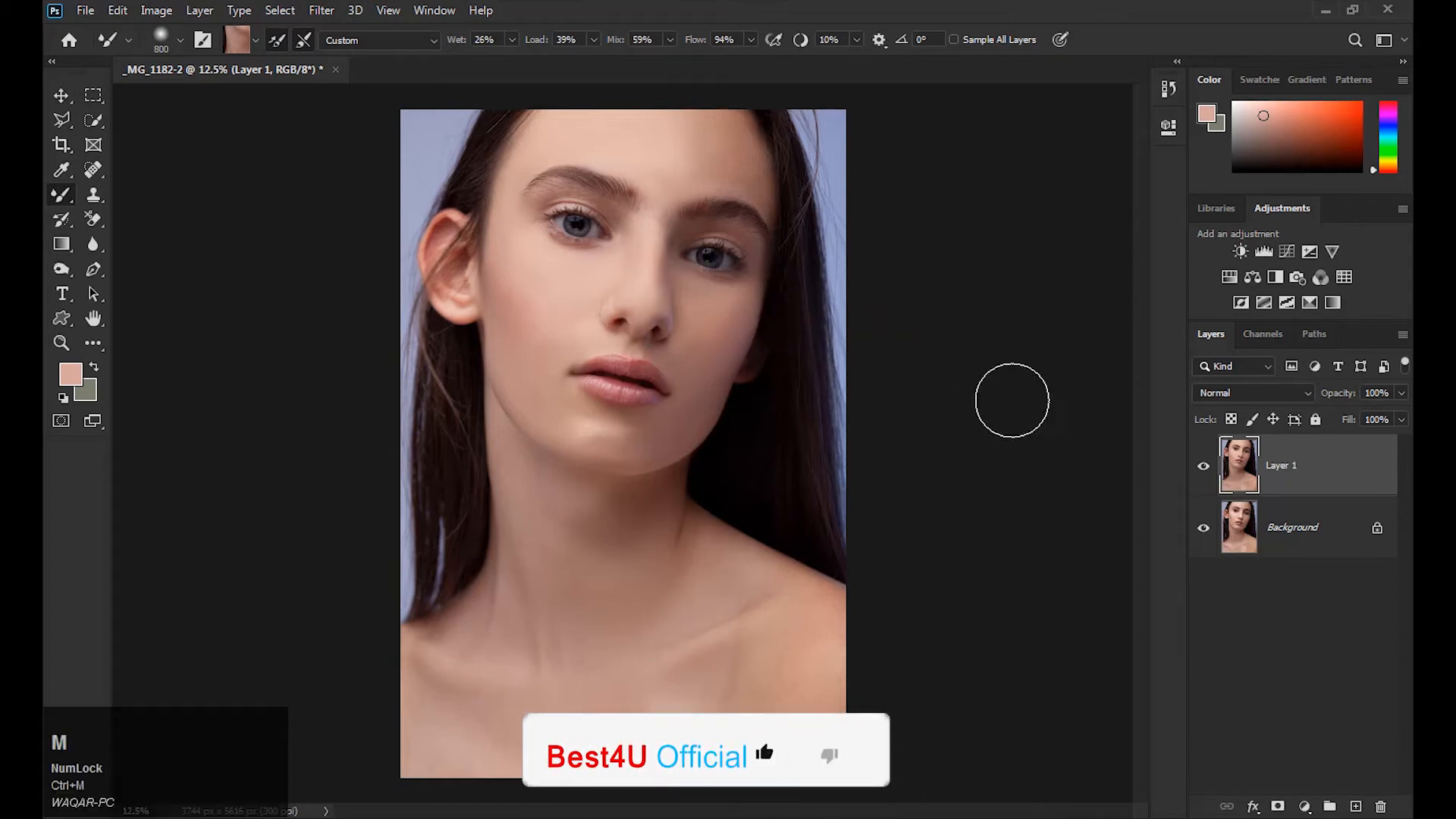
key("ctrl+m")
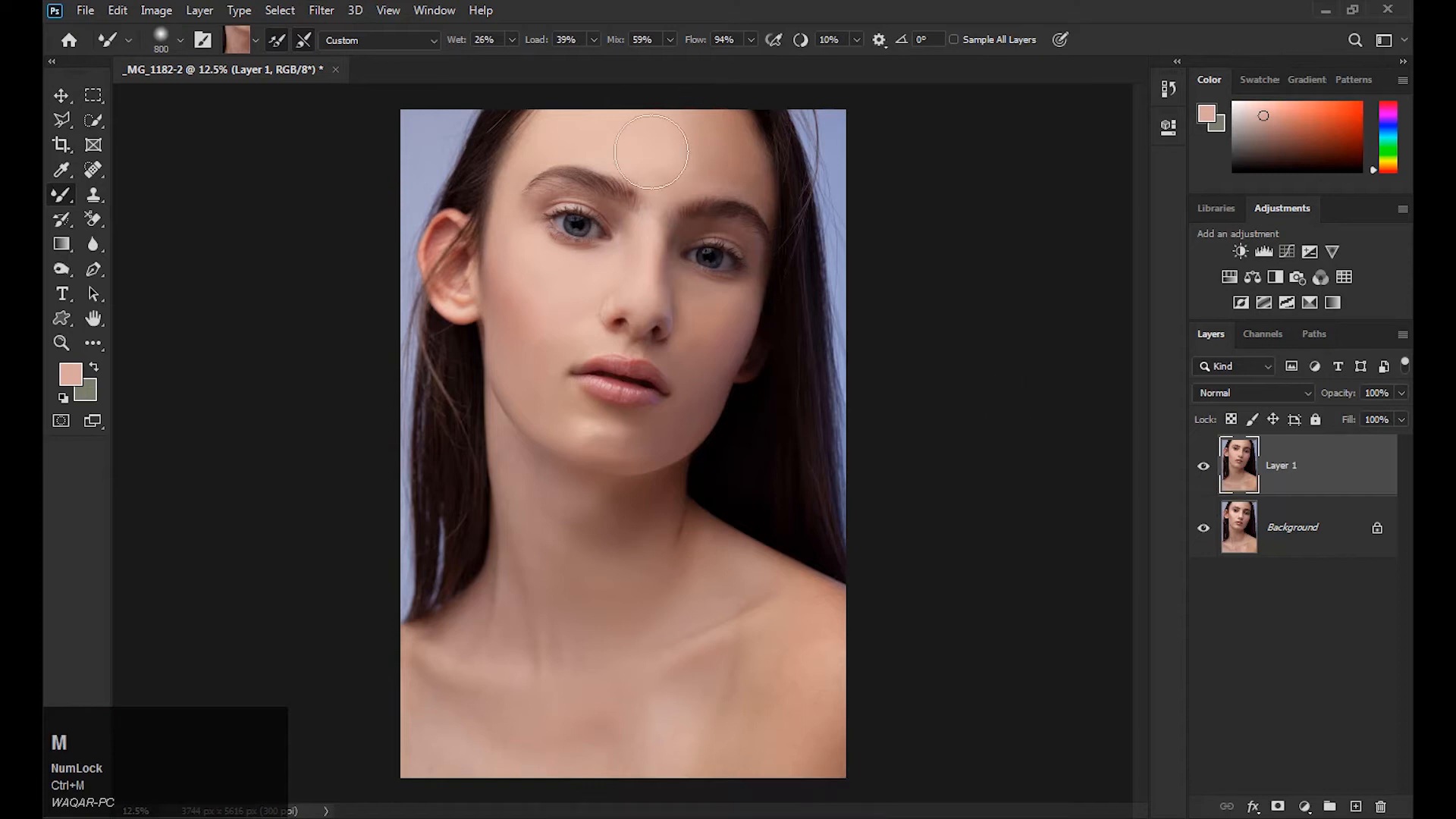
left_click(666, 11)
key("ctrl+m")
left_click(62, 95)
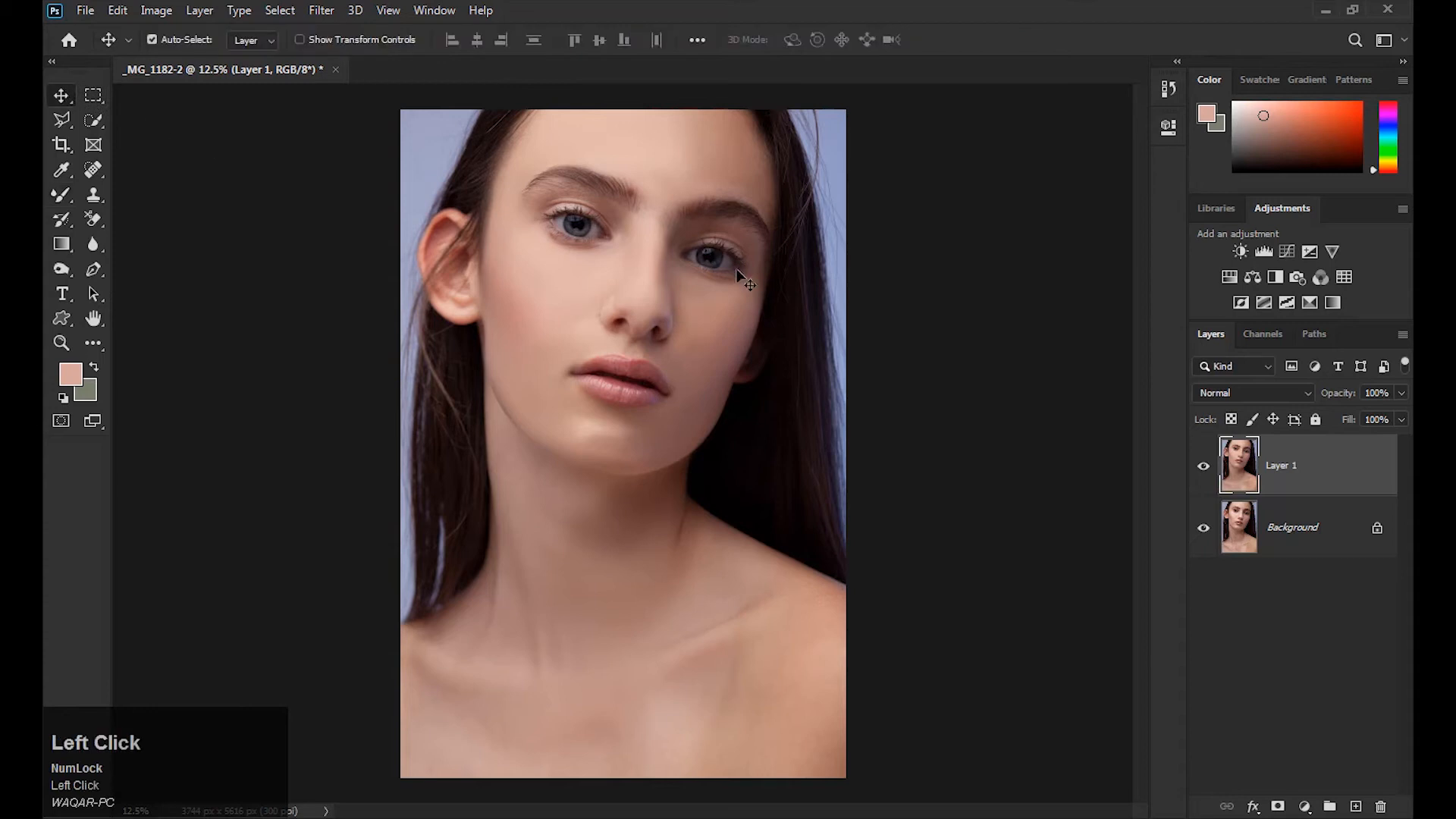
key("ctrl")
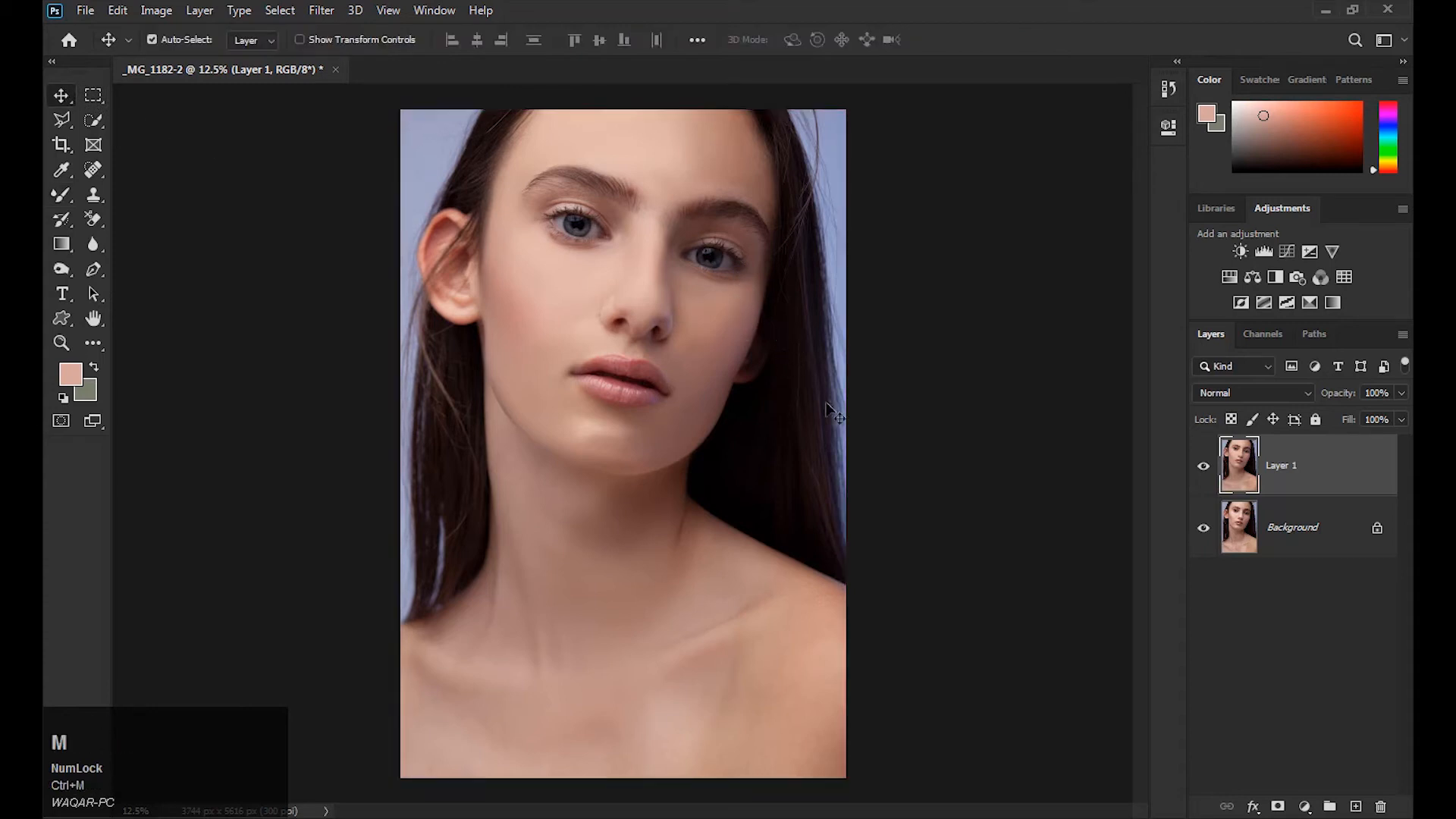
Brighten Layer 1 with a Levels adjustment, setting the RGB midtone input level to 1.04.
key("ctrl+l")
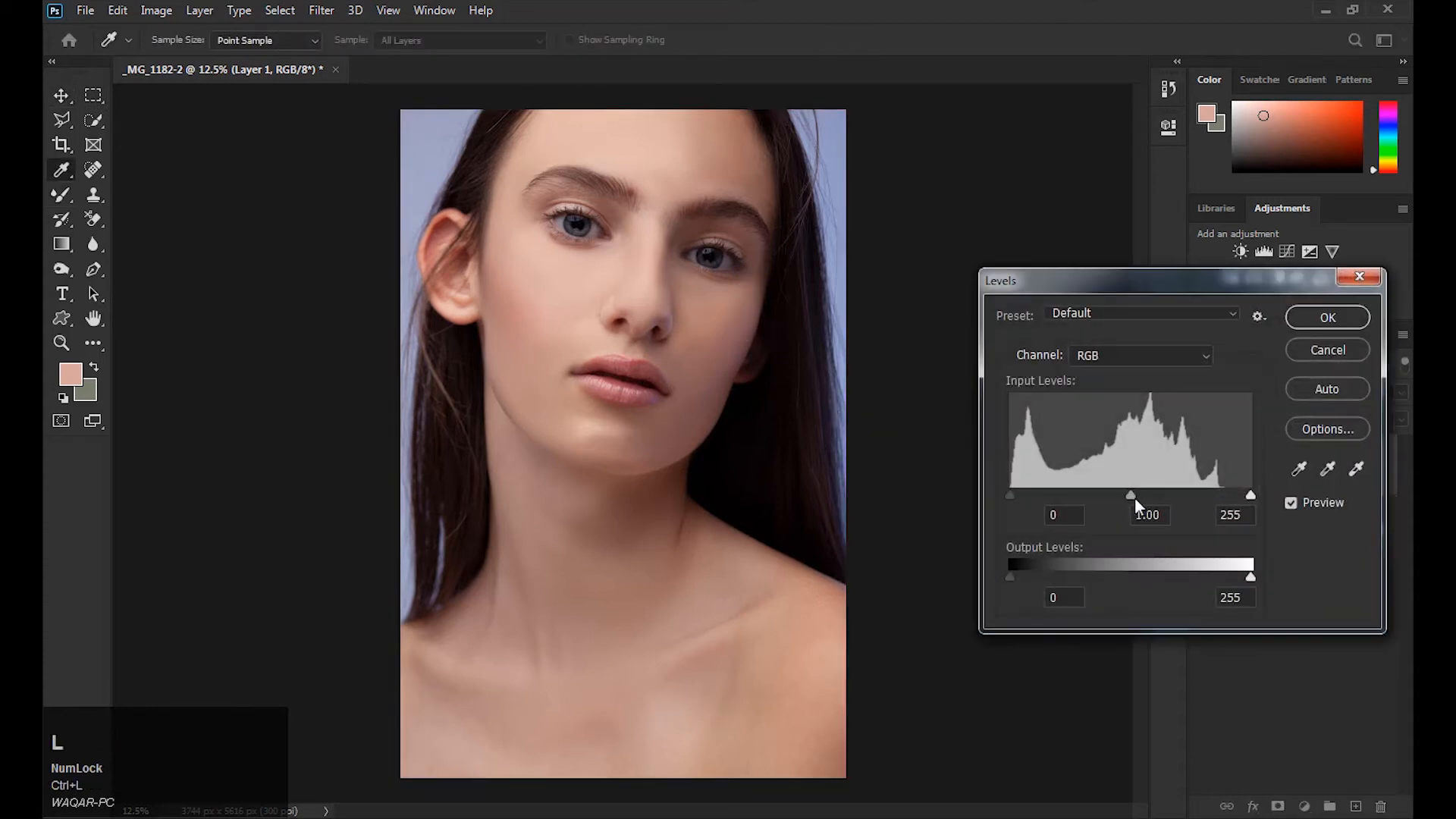
left_click_drag(1130, 498, 1128, 496)
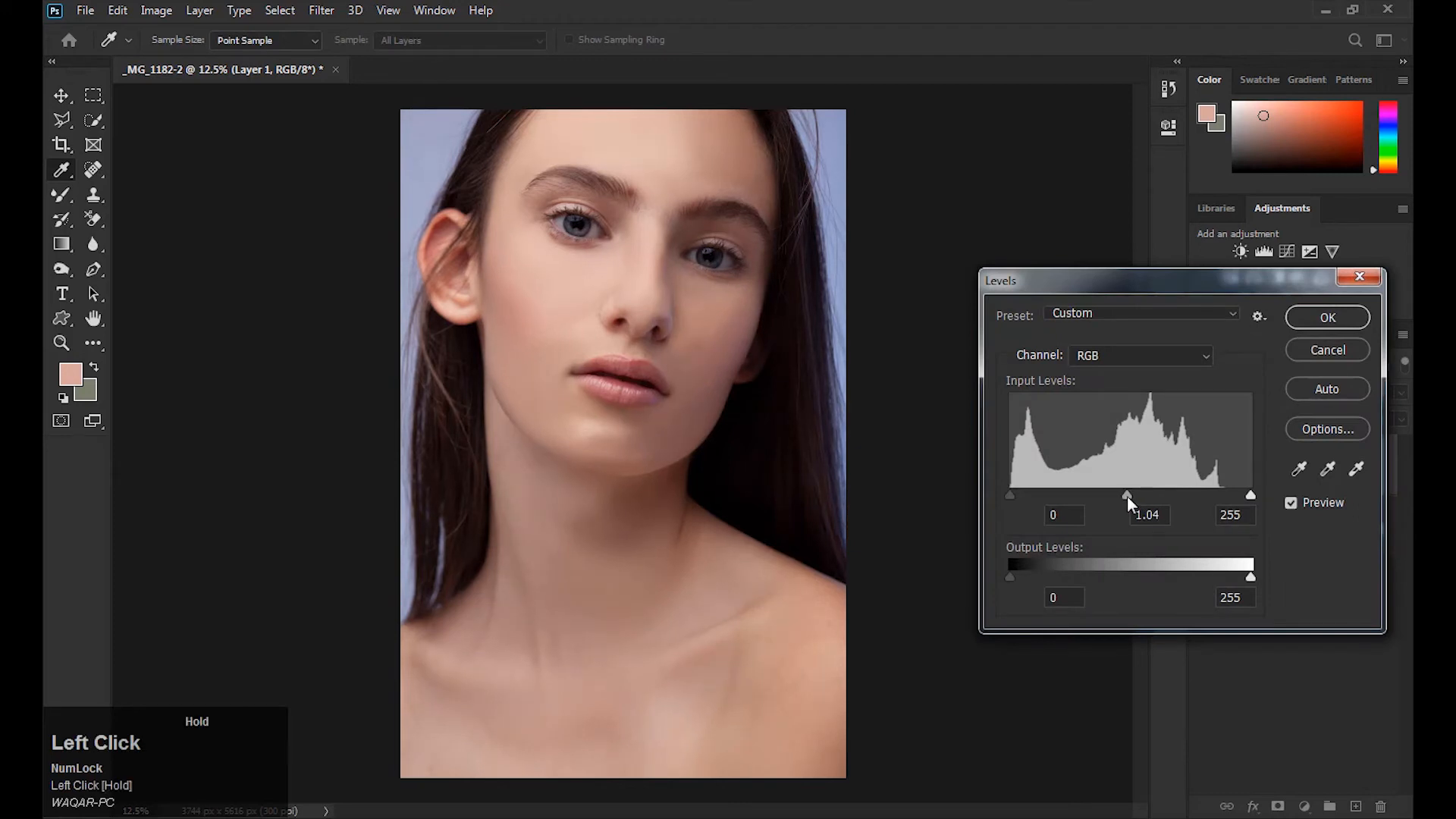
key("Return")
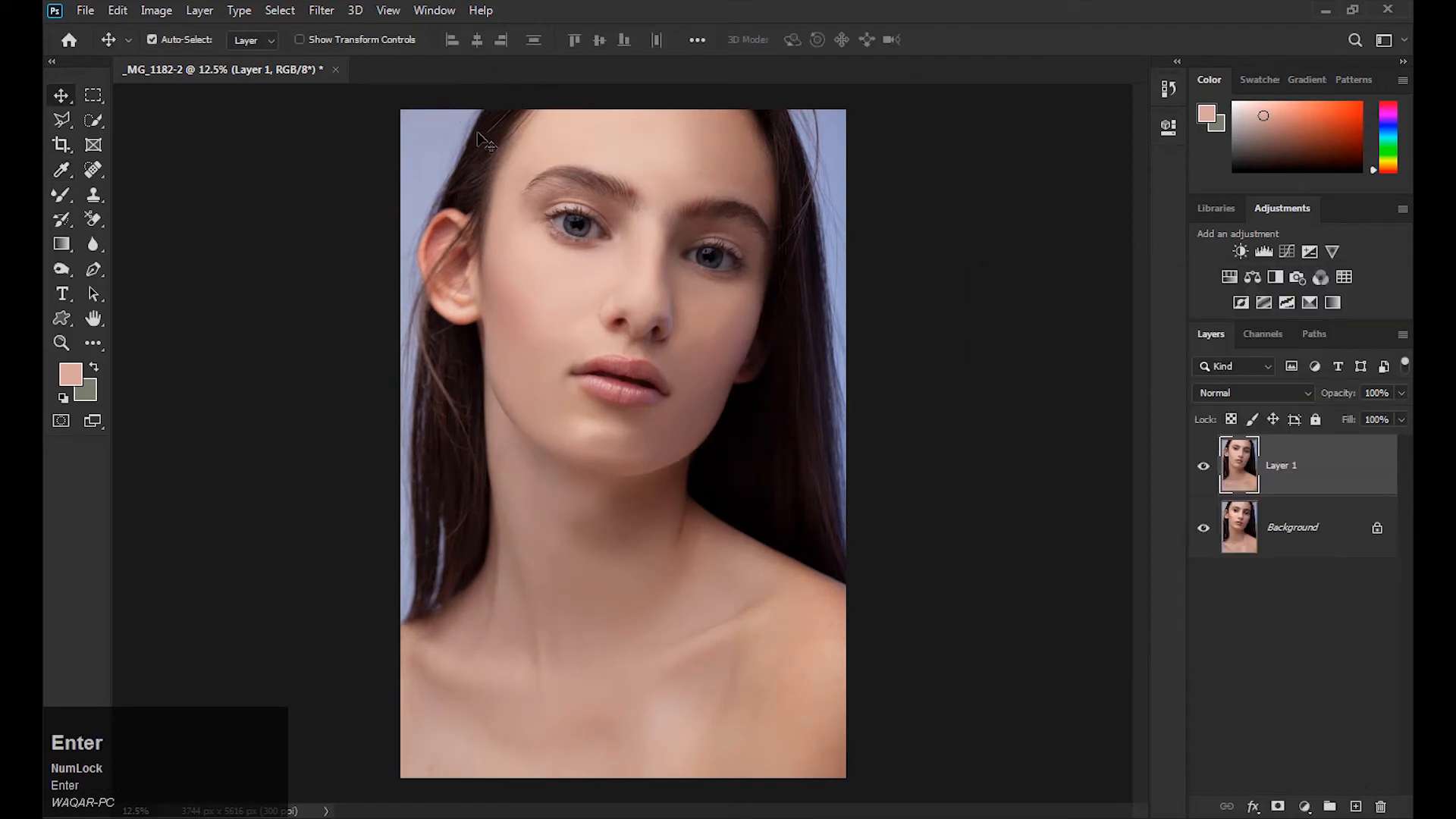
Open the SkinFiner filter on Layer 1 and apply its Skin Tone-Contrast preset.
left_click(326, 12)
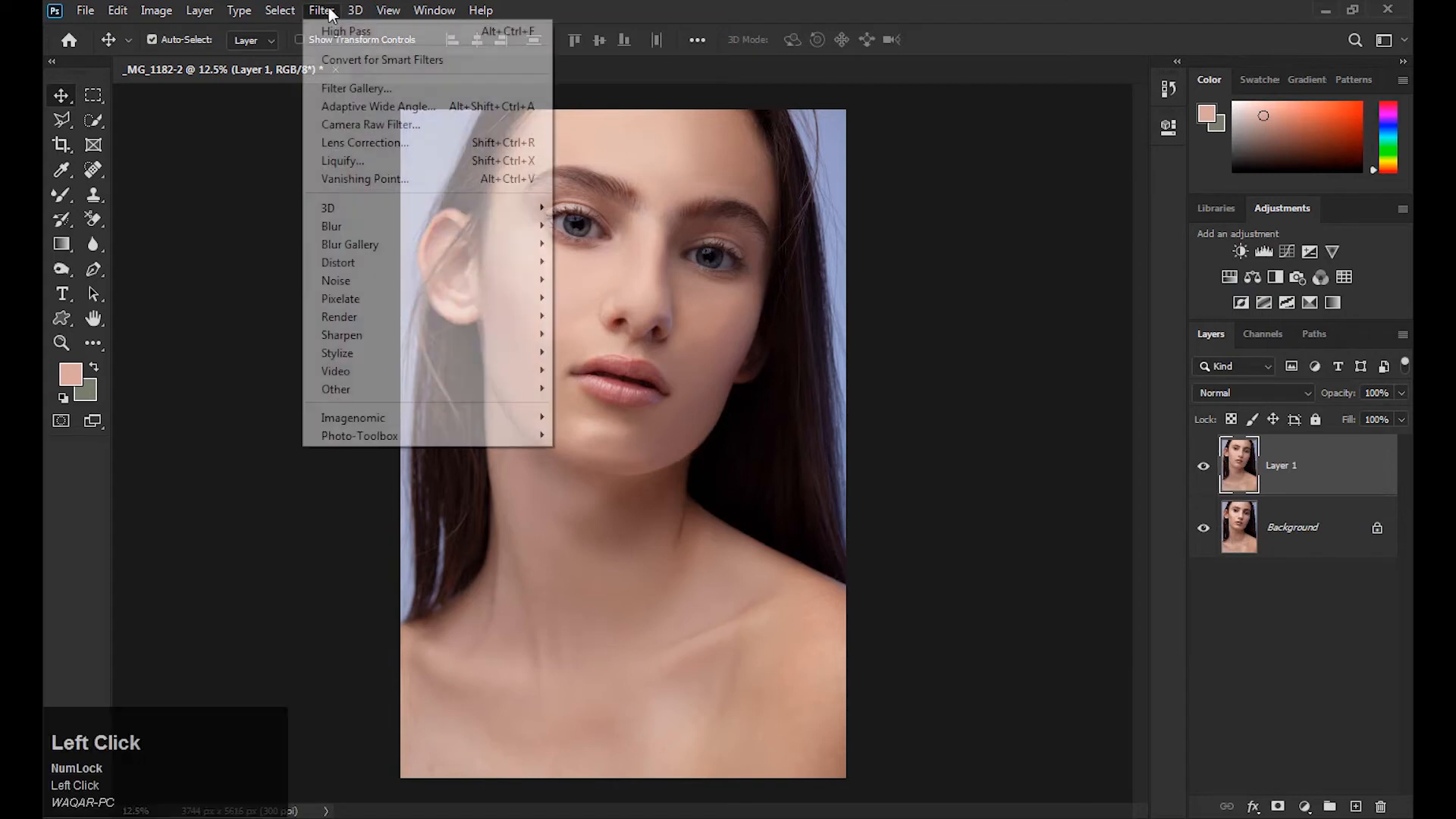
mouse_move(396, 429)
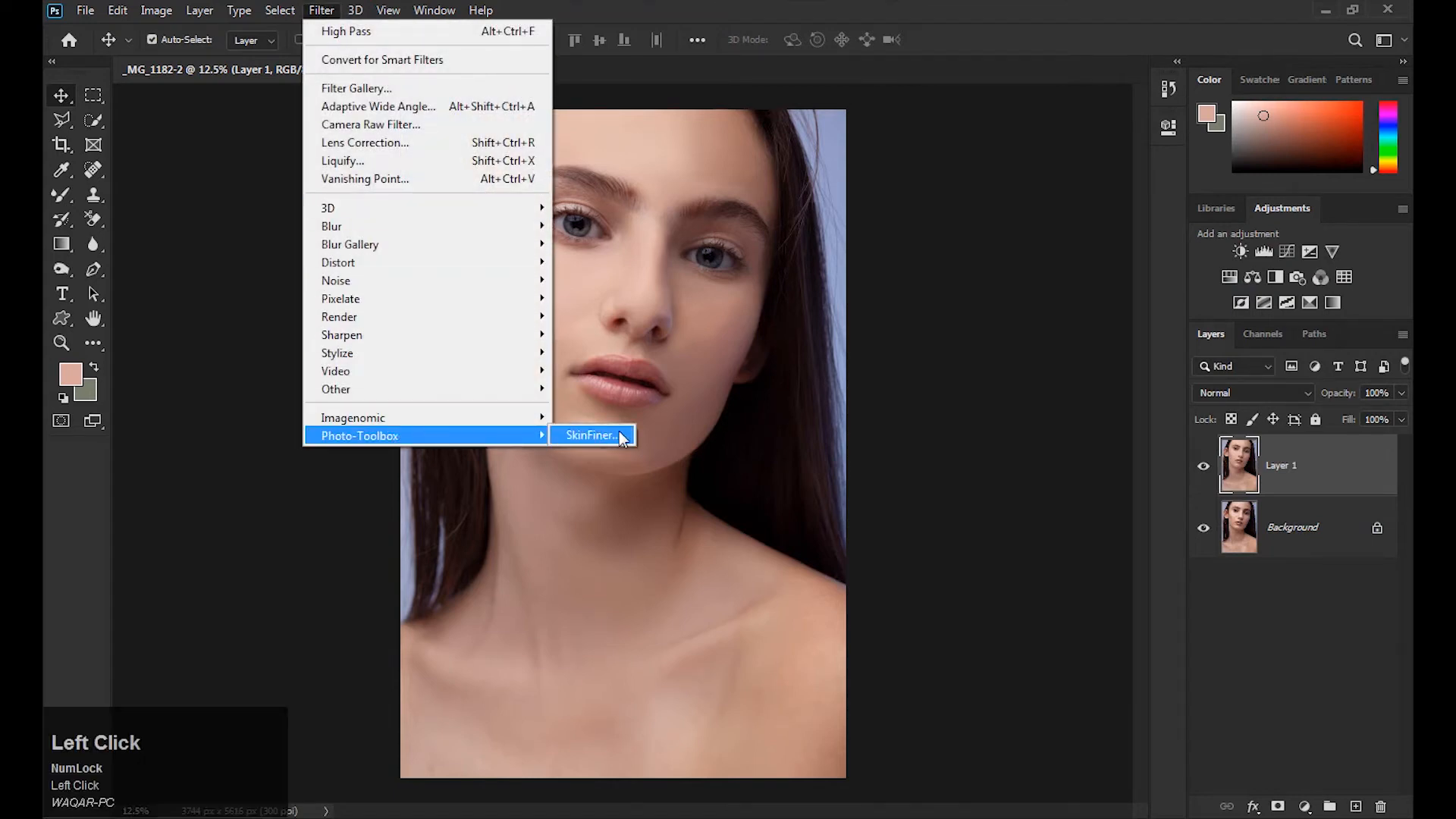
left_click(616, 433)
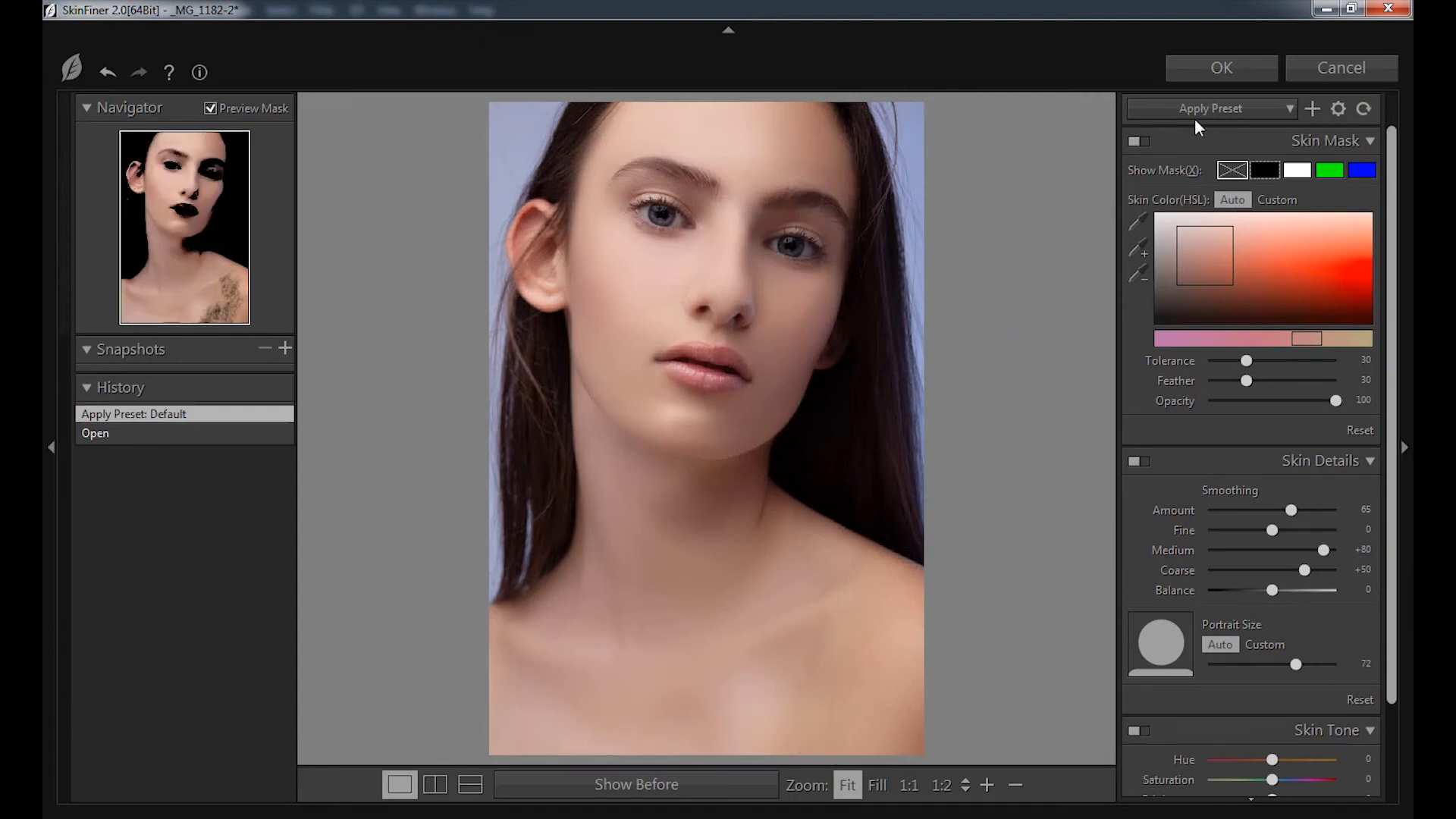
left_click(1212, 109)
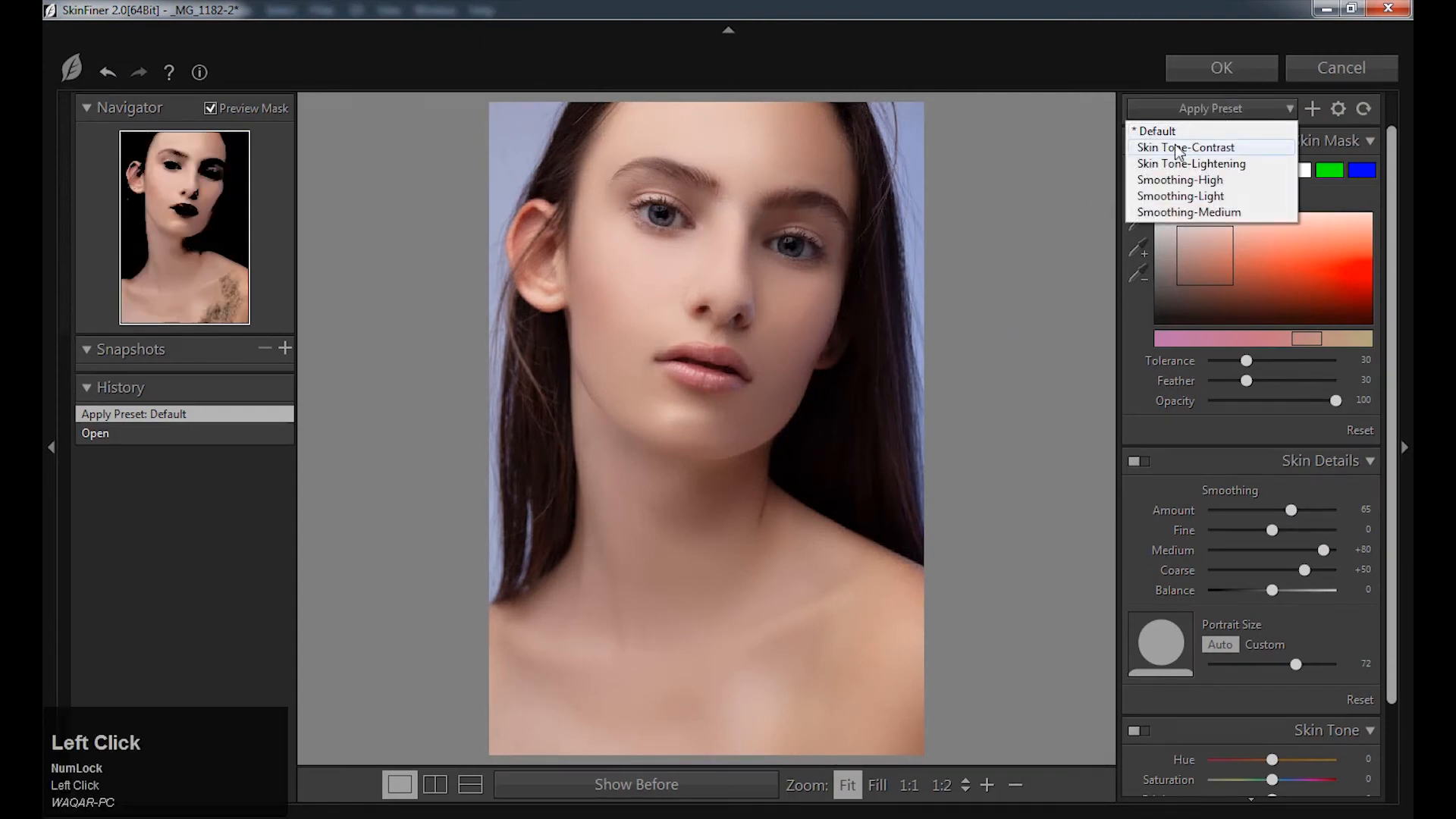
left_click(1178, 148)
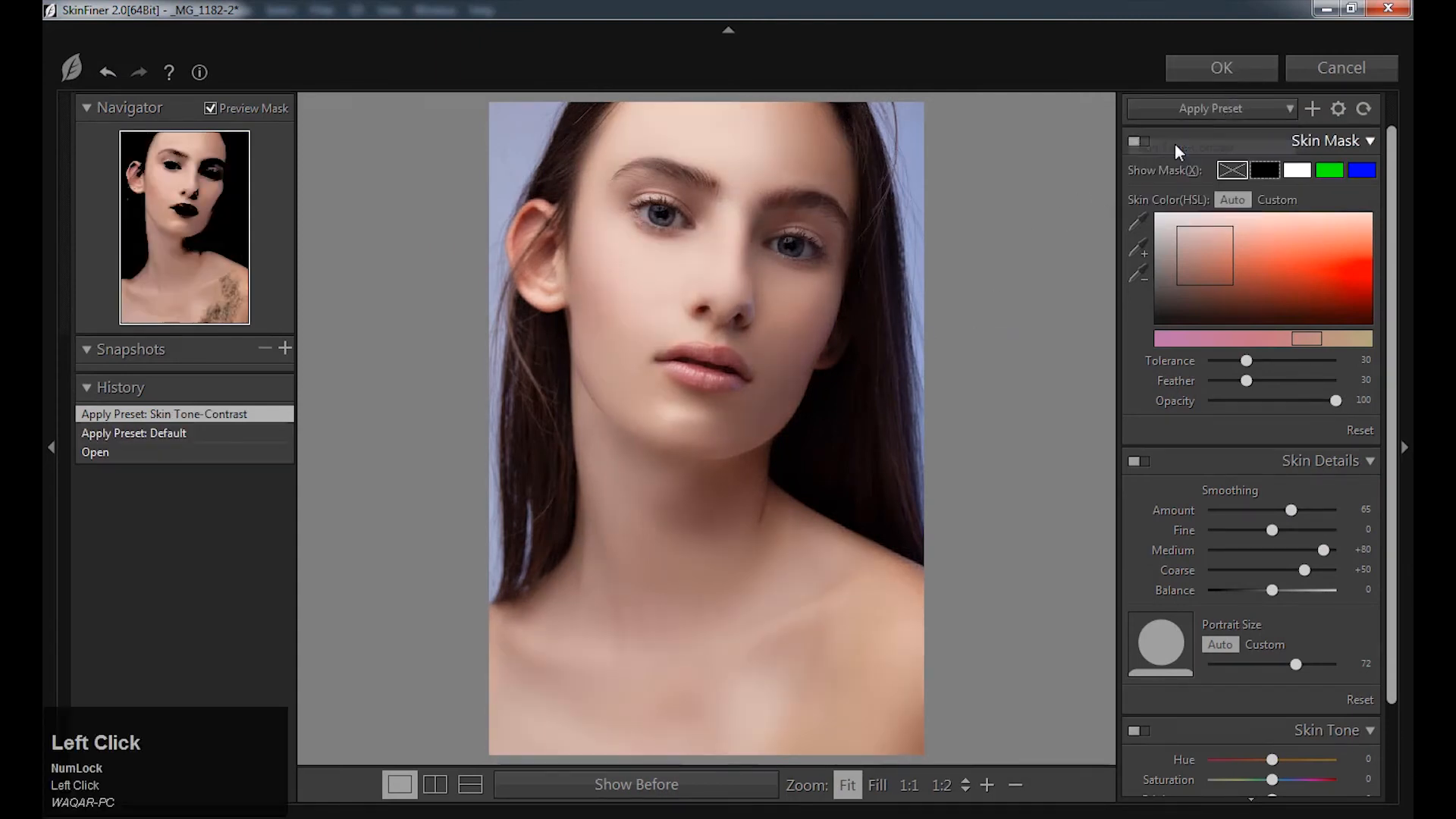
left_click(1211, 109)
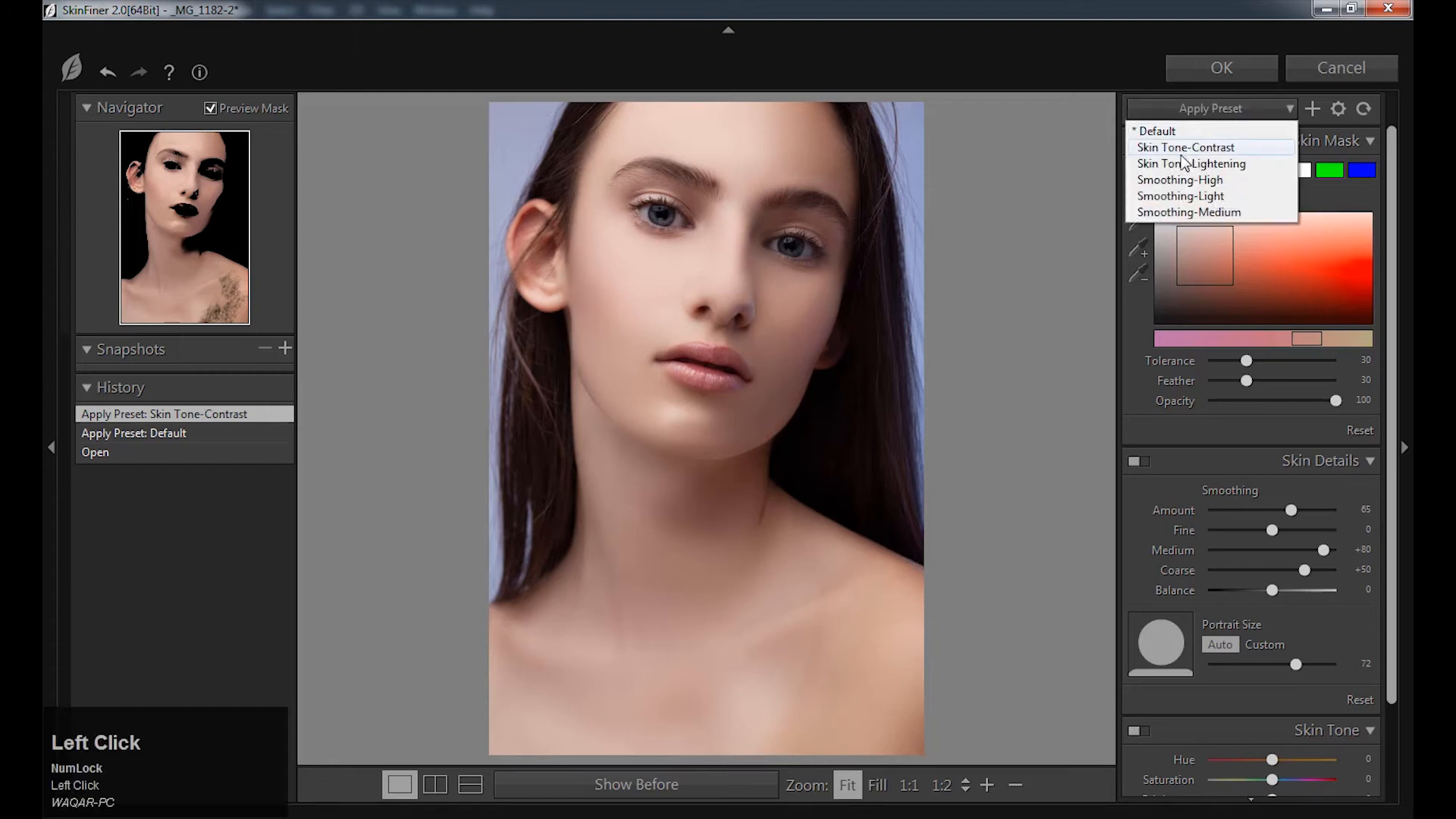
left_click(1178, 149)
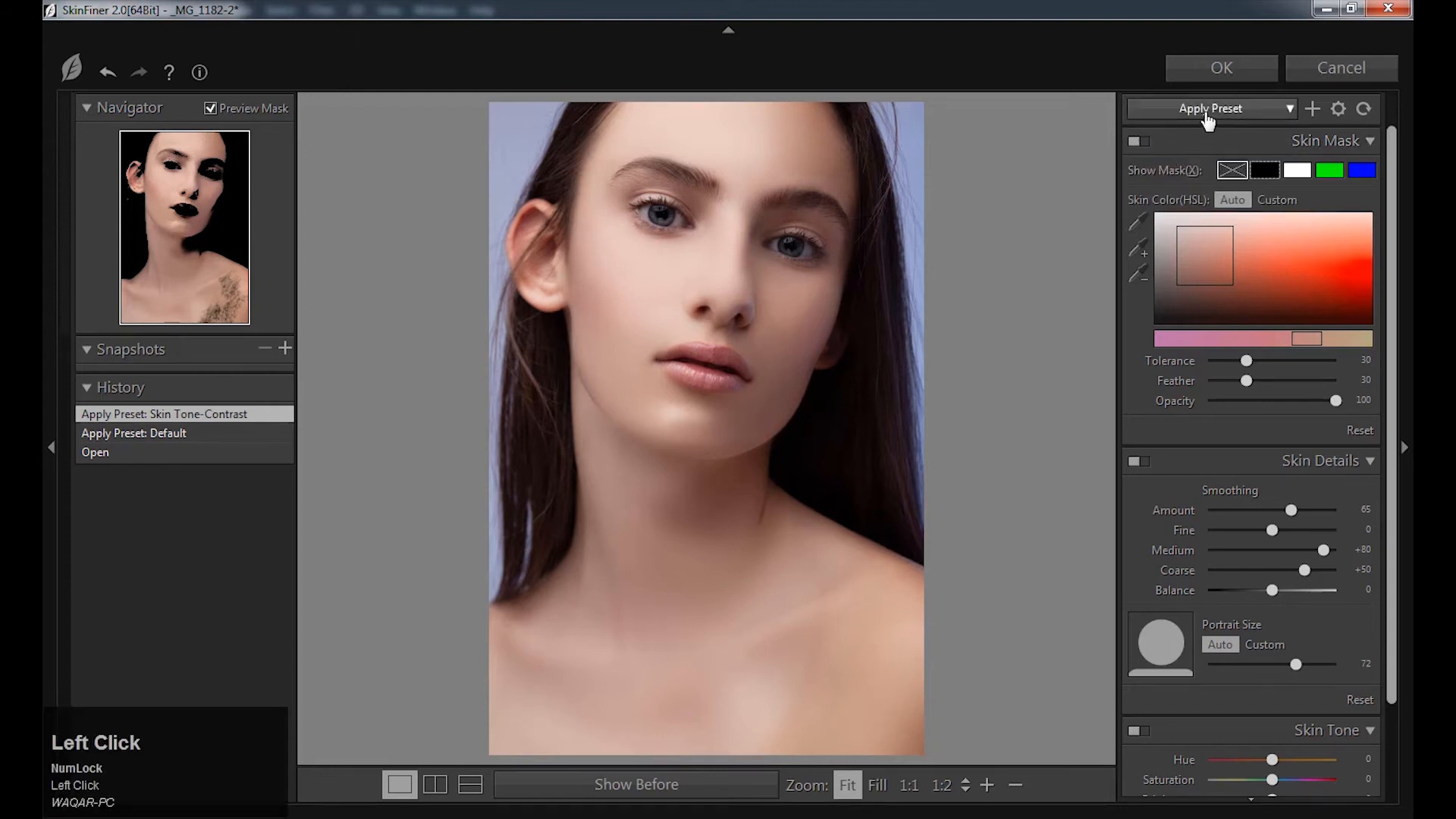
Try the Skin Tone-Lightening preset and return to Skin Tone-Contrast.
left_click(1199, 110)
left_click(1187, 165)
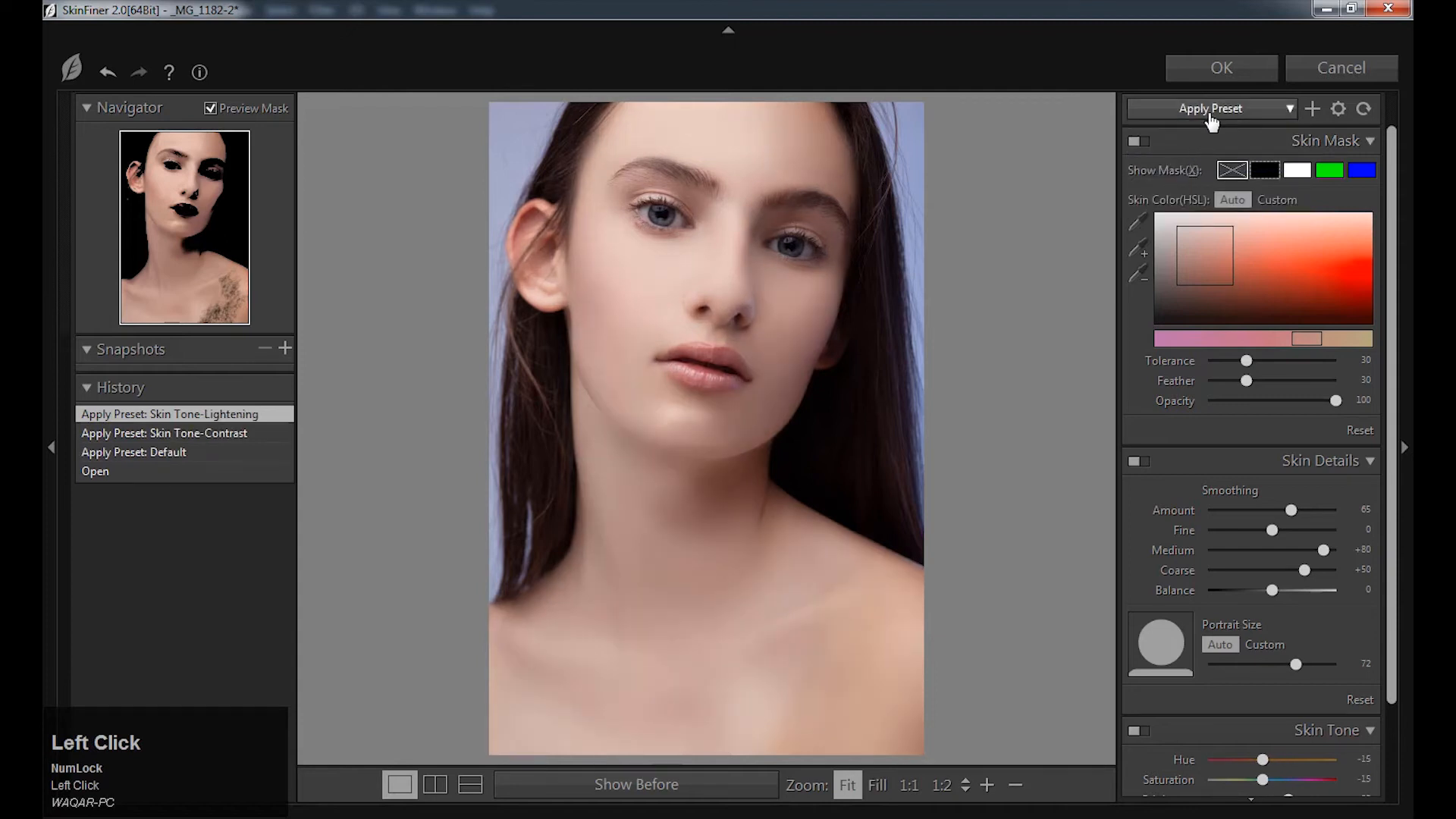
left_click(1210, 110)
left_click(1199, 148)
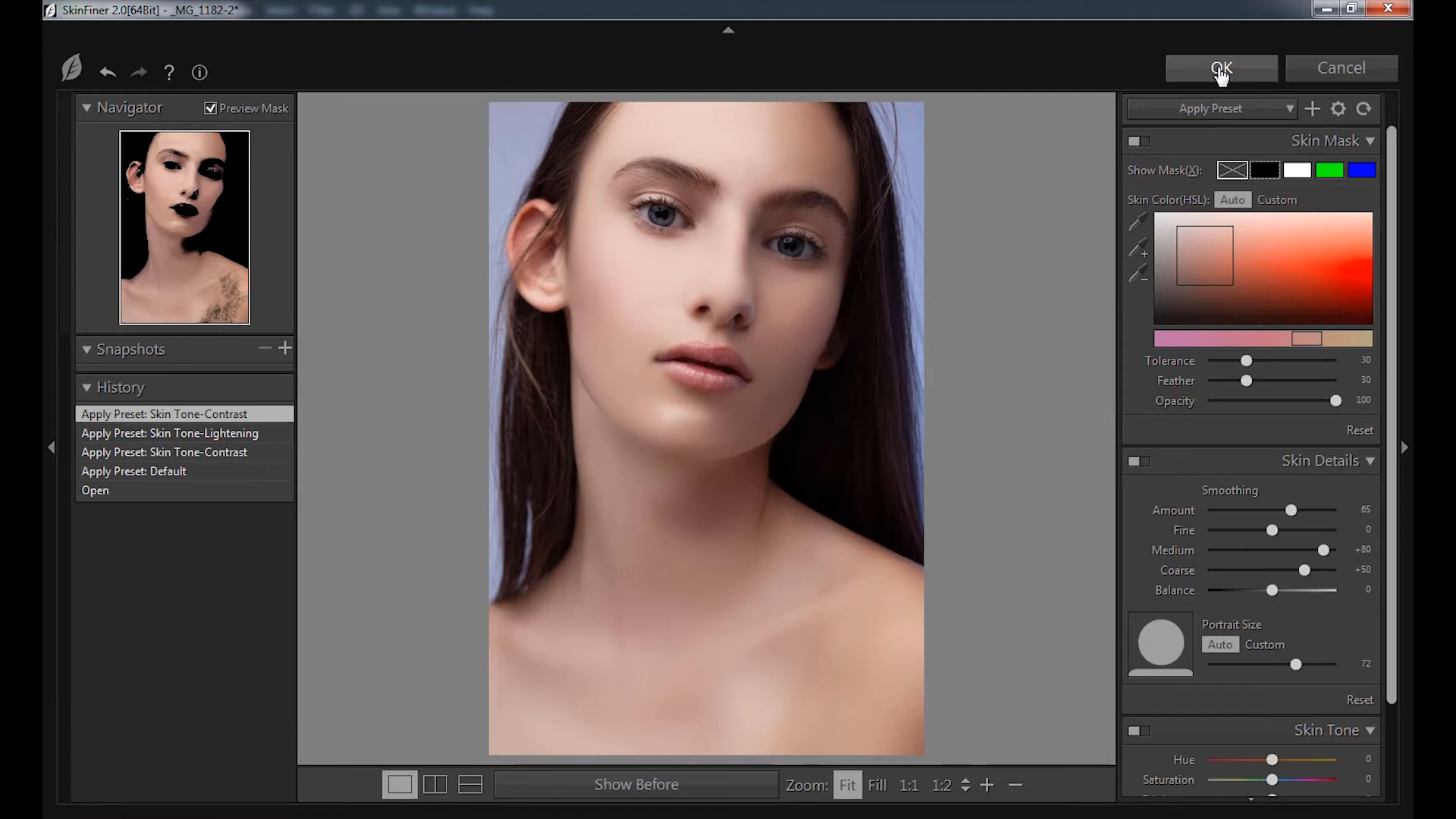
Set the Skin Tone hue to -20 and the saturation to +44 in SkinFiner.
left_click(1402, 584)
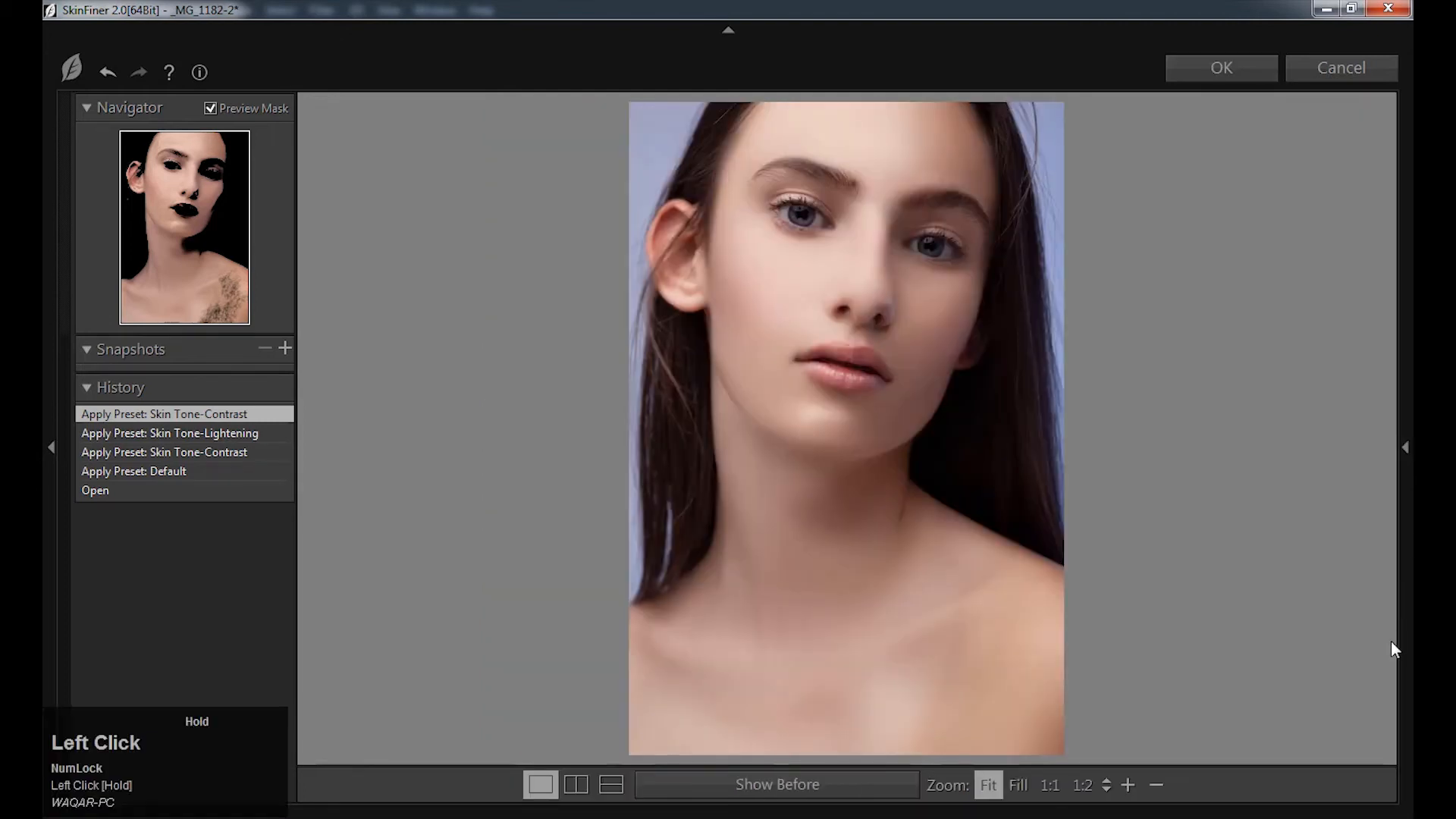
left_click(1405, 447)
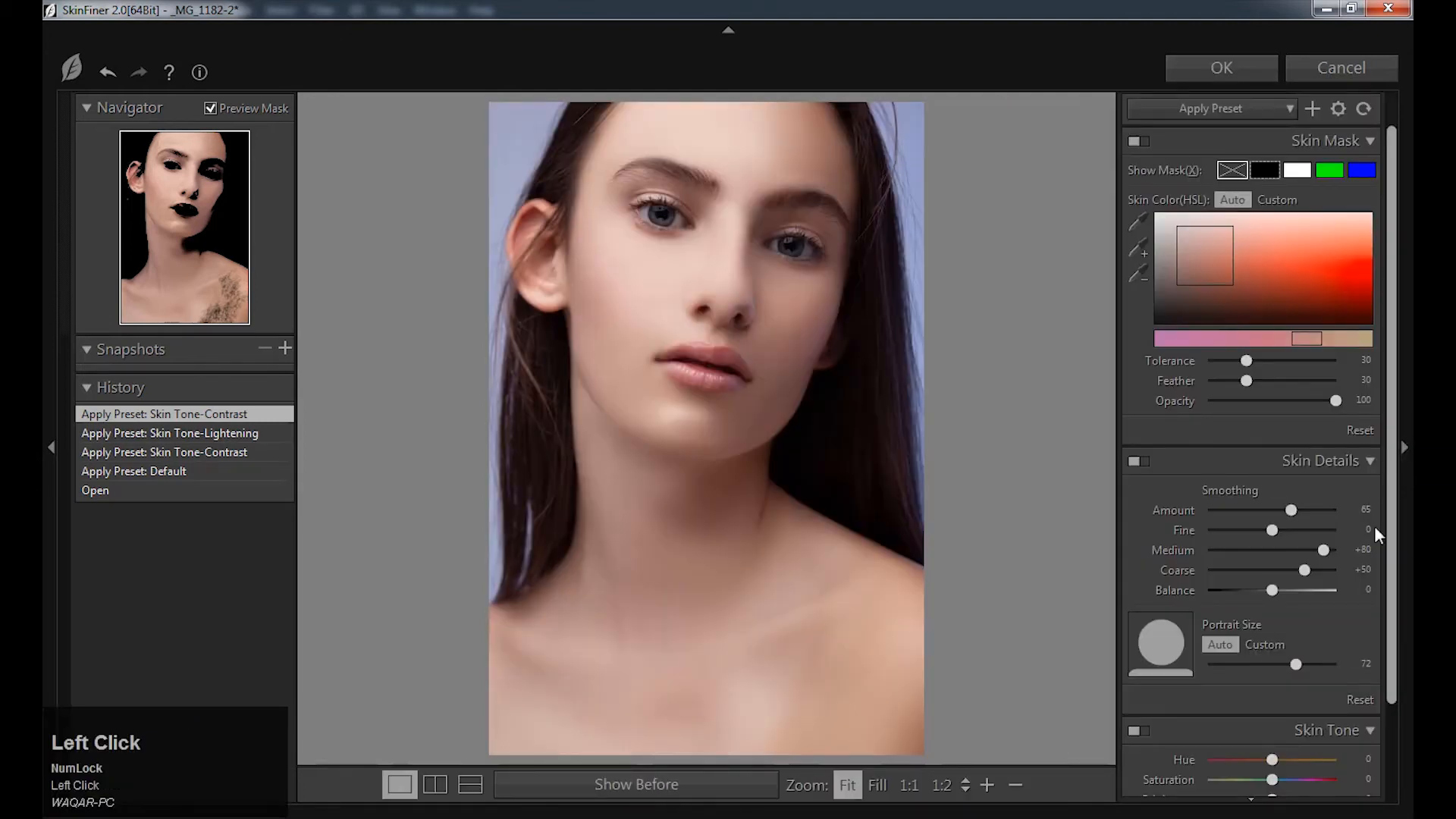
left_click_drag(1391, 592, 1387, 682)
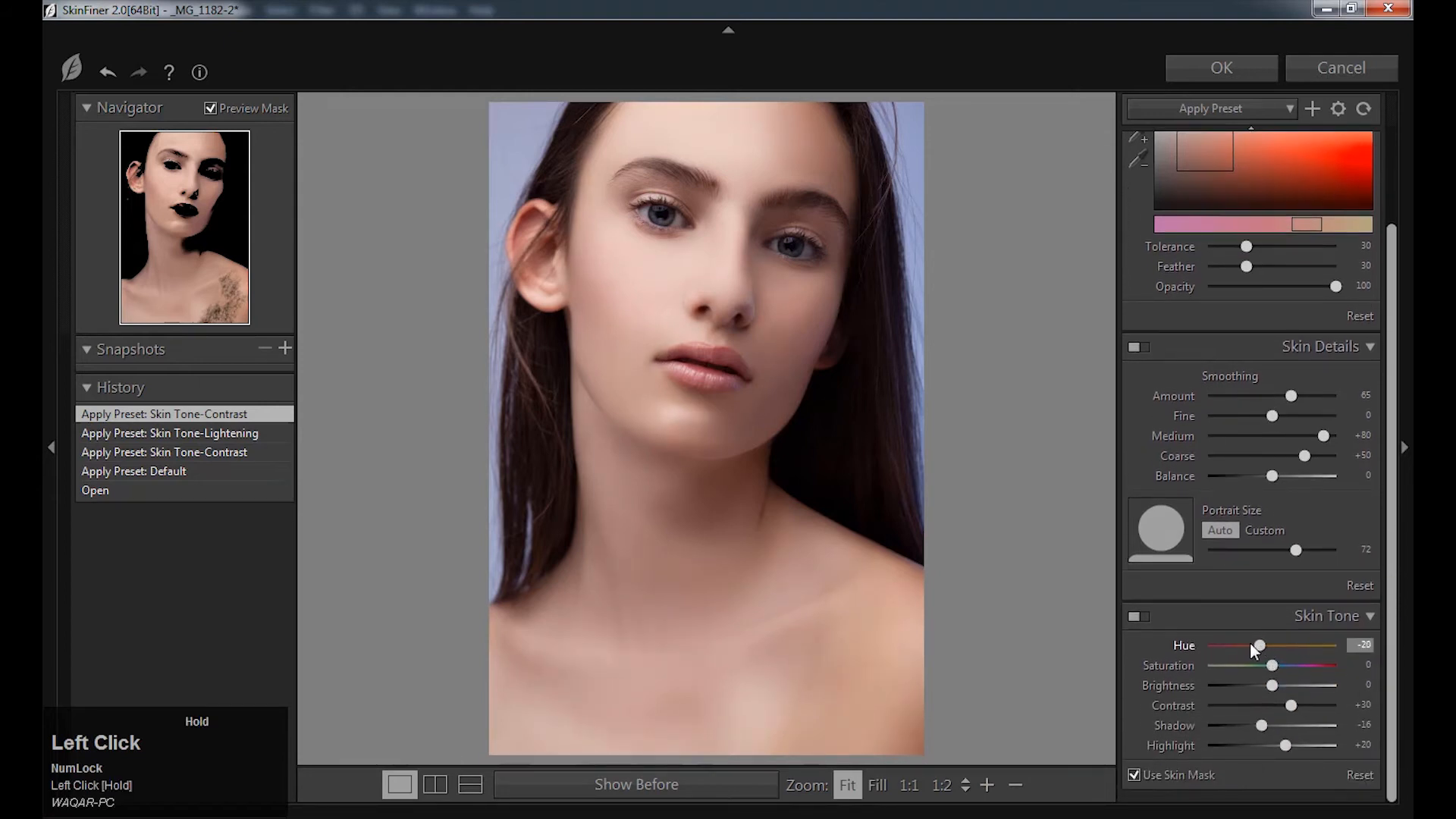
left_click_drag(1235, 642, 1301, 668)
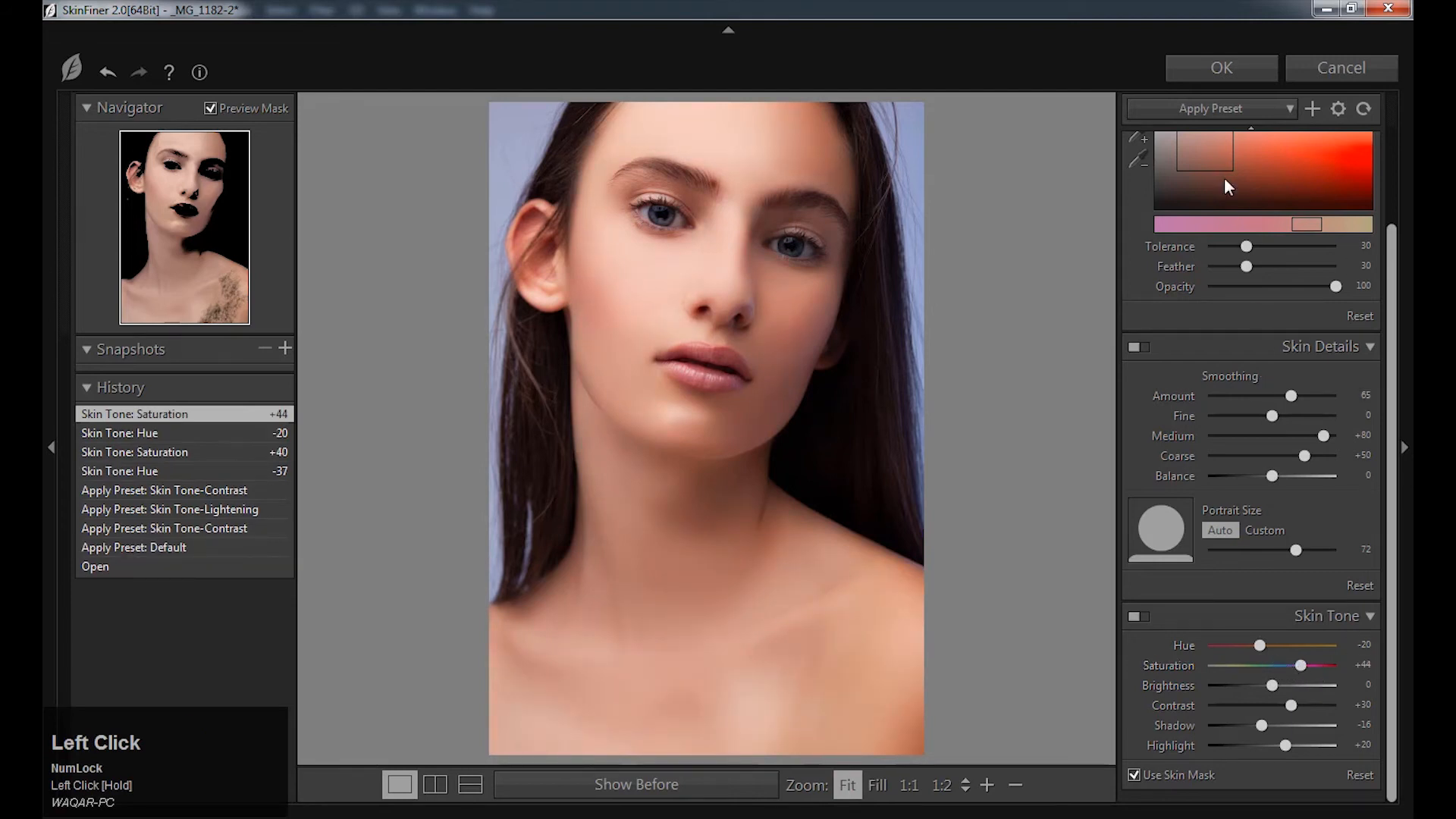
Apply the SkinFiner adjustments to Layer 1.
left_click(1221, 79)
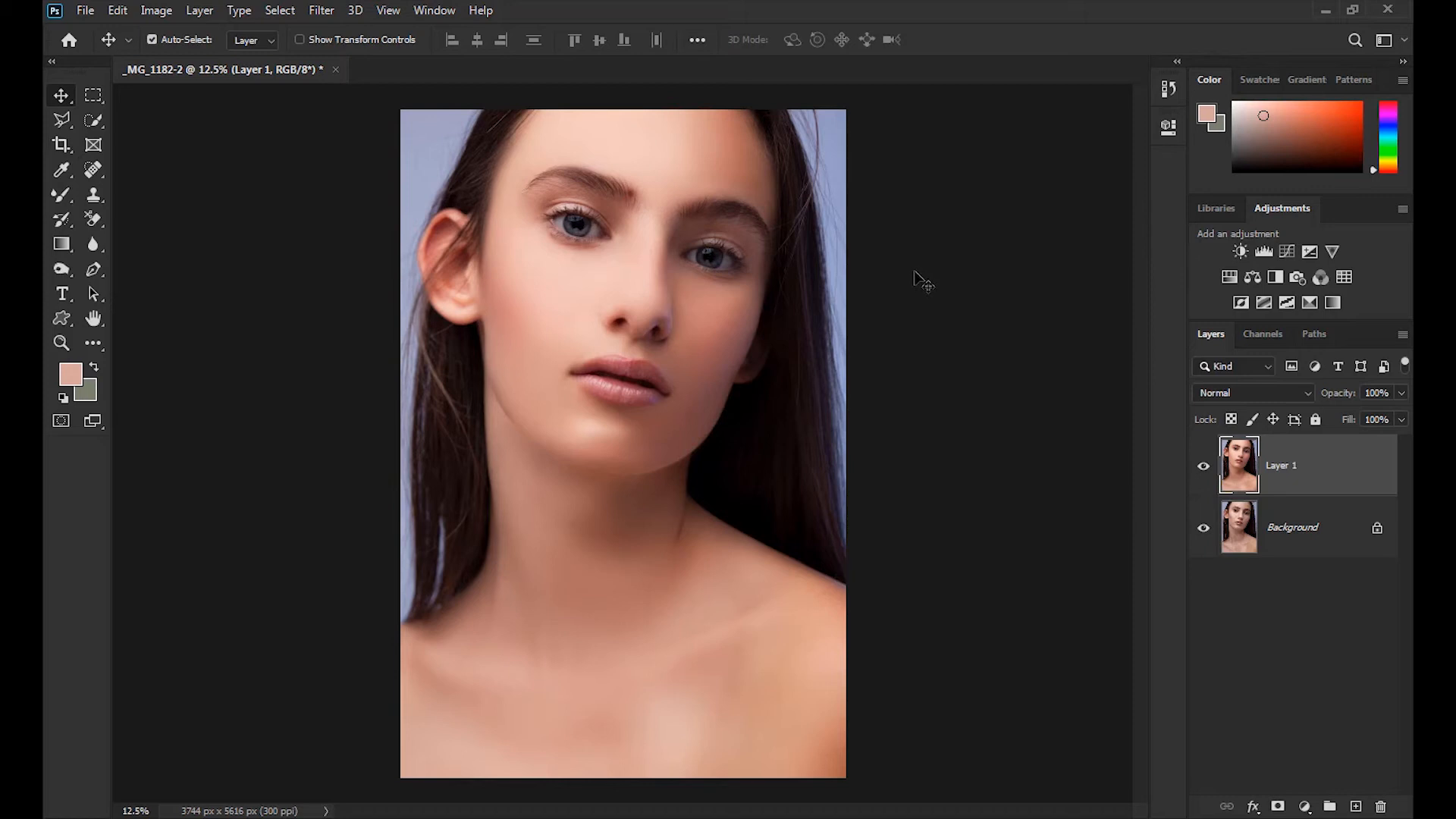
Lighten the nose and the skin around it with the Dodge tool, using midtones range and 12% exposure.
key("ctrl+plus")
left_click_drag(829, 248, 821, 502)
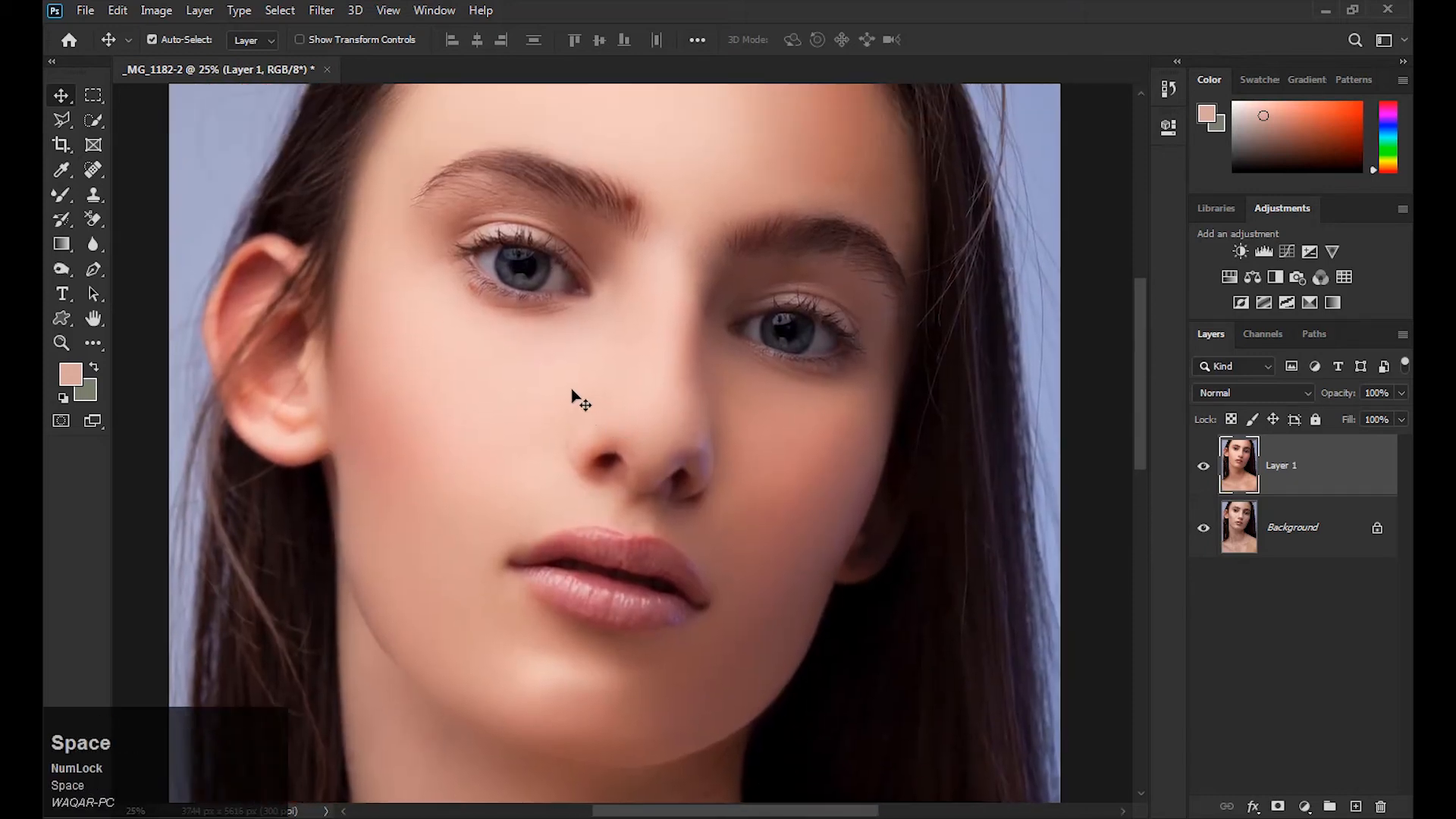
left_click(62, 269)
left_click(121, 269)
left_click_drag(601, 368, 582, 325)
mouse_move(657, 262)
left_mouse_down()
mouse_move(634, 406)
mouse_move(644, 331)
left_mouse_up()
key("bracketleft")
key("bracketleft")
left_click_drag(523, 470, 644, 502)
mouse_move(538, 441)
left_mouse_down()
mouse_move(644, 462)
mouse_move(658, 490)
mouse_move(654, 501)
mouse_move(531, 468)
left_mouse_up()
mouse_move(658, 455)
left_mouse_down()
mouse_move(611, 510)
mouse_move(611, 498)
left_mouse_up()
key("ctrl+minus")
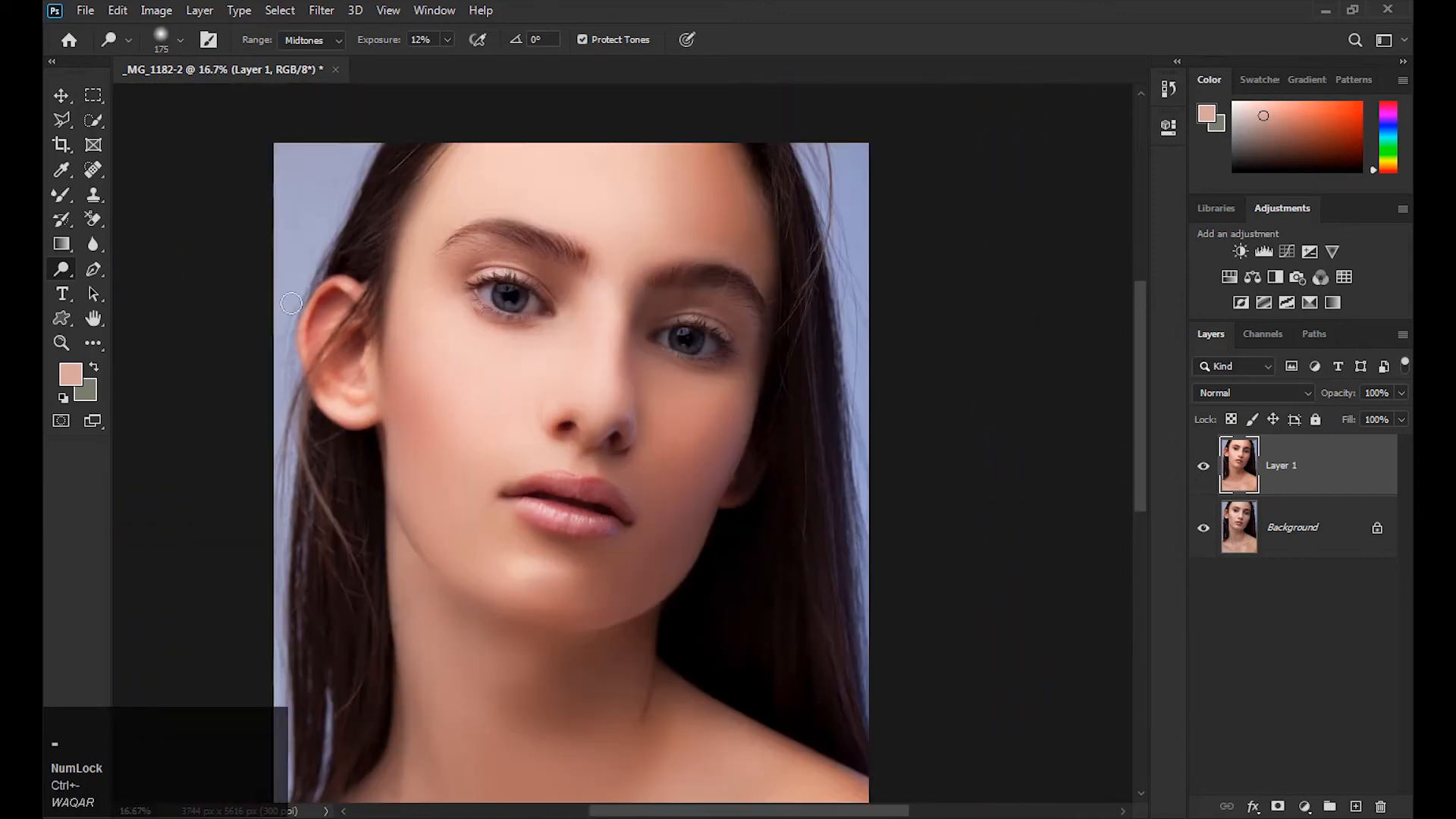
Darken the shaded side of the nose with a size 250 Burn tool, using midtones range and 7% exposure.
right_click(70, 267)
left_click(121, 287)
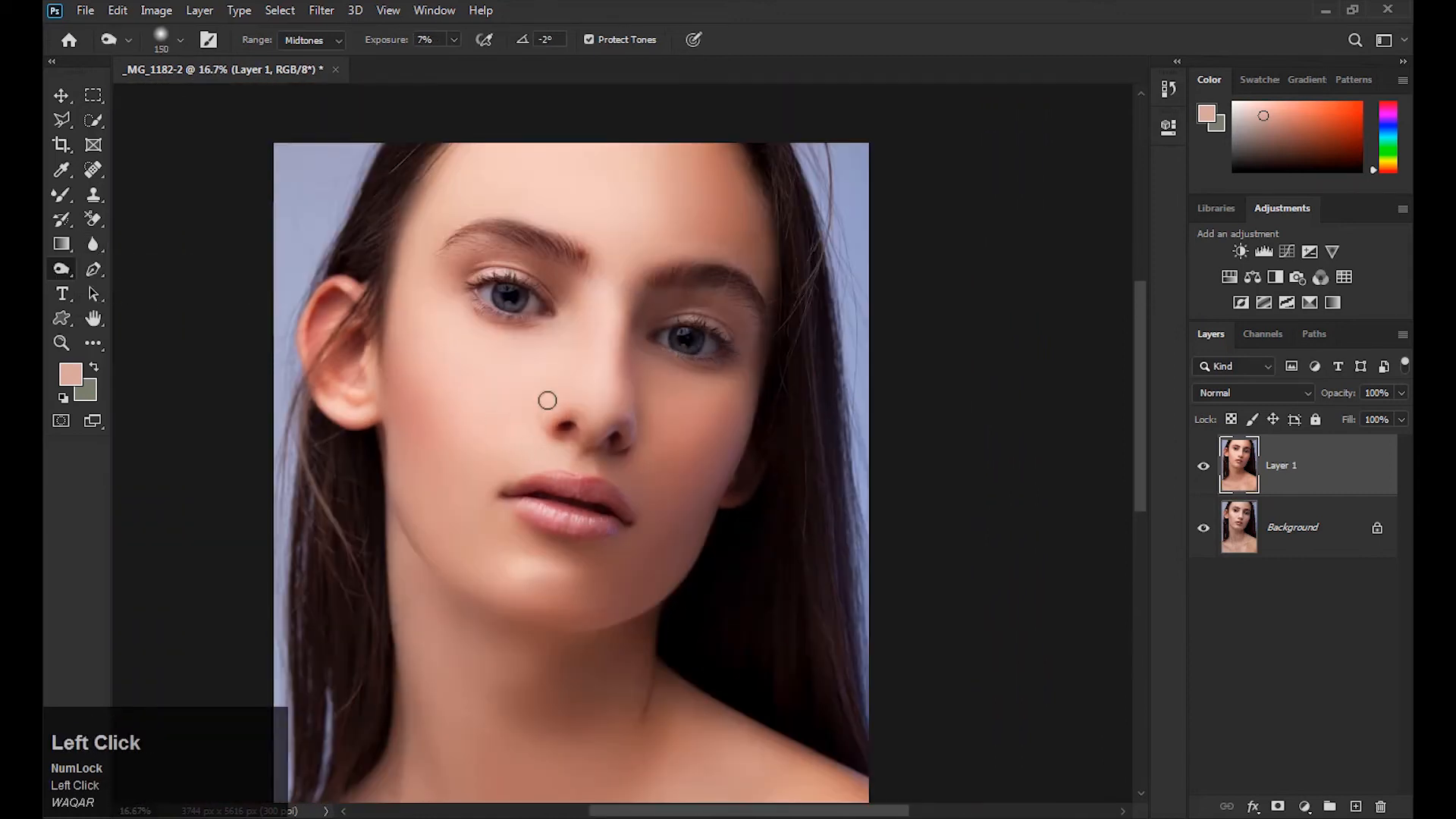
key("bracketright")
key("bracketright")
key("bracketright")
left_click_drag(600, 402, 570, 440)
key("ctrl+equal")
key("ctrl+minus")
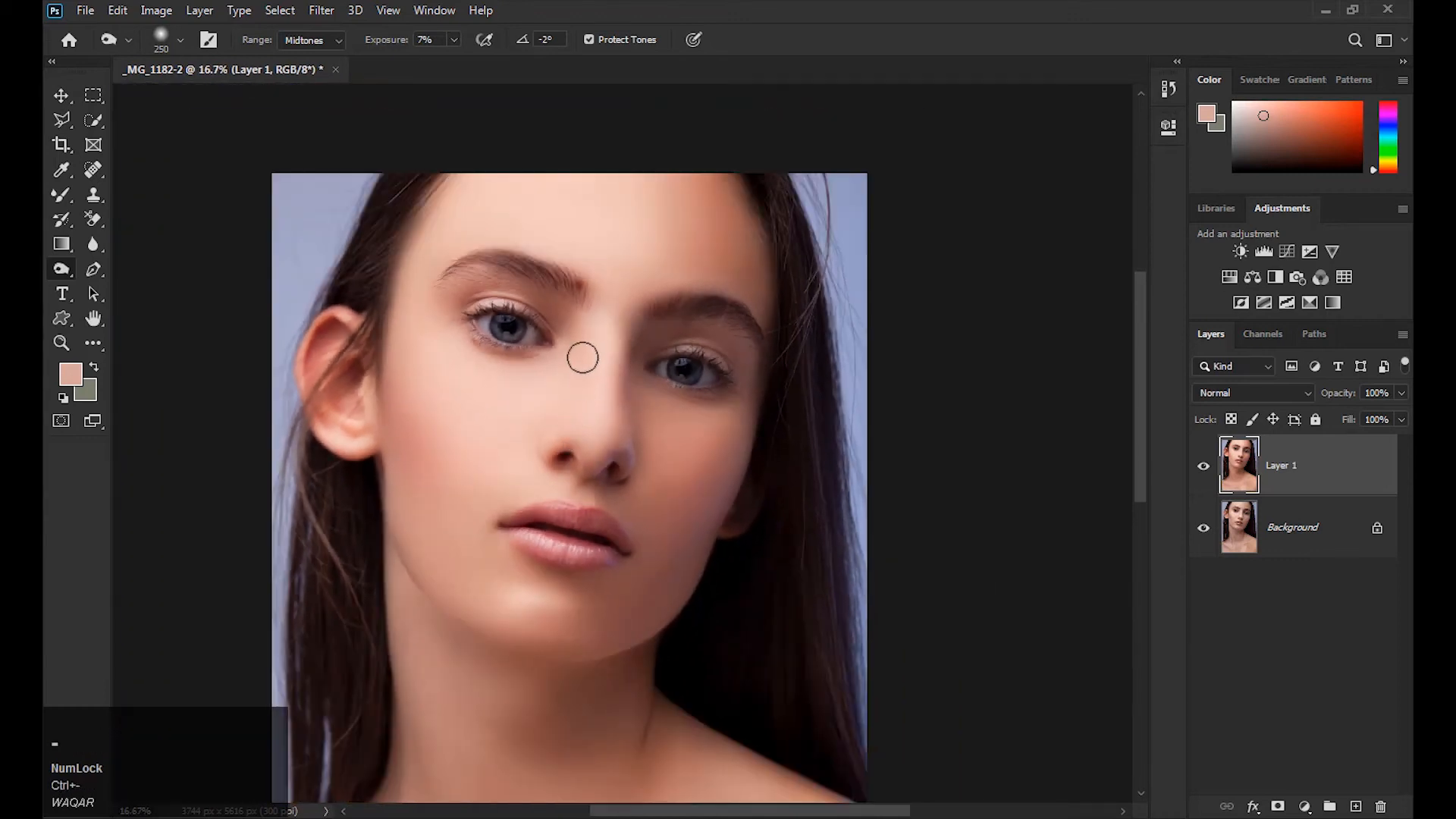
left_click(567, 476)
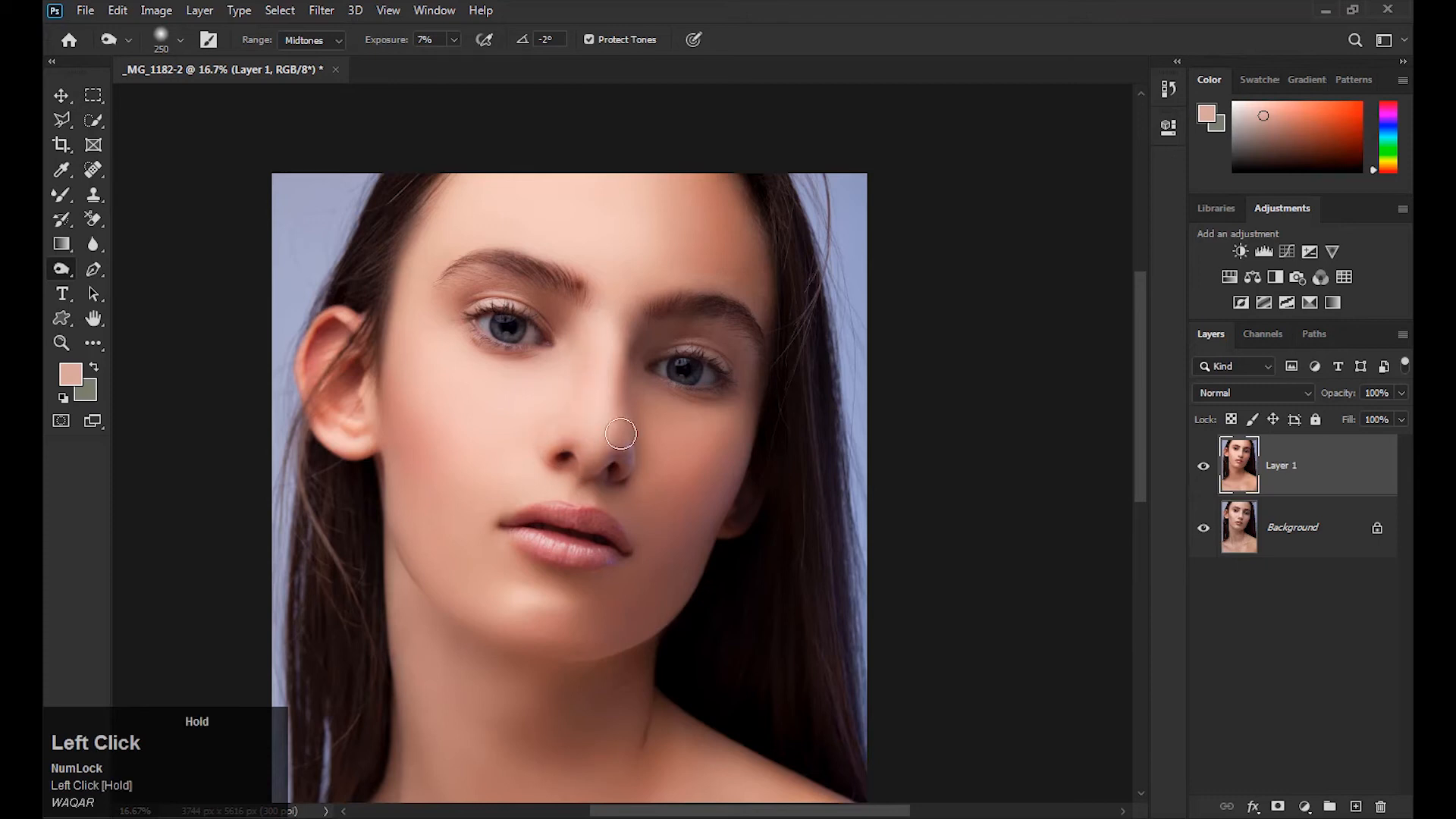
key("ctrl+minus")
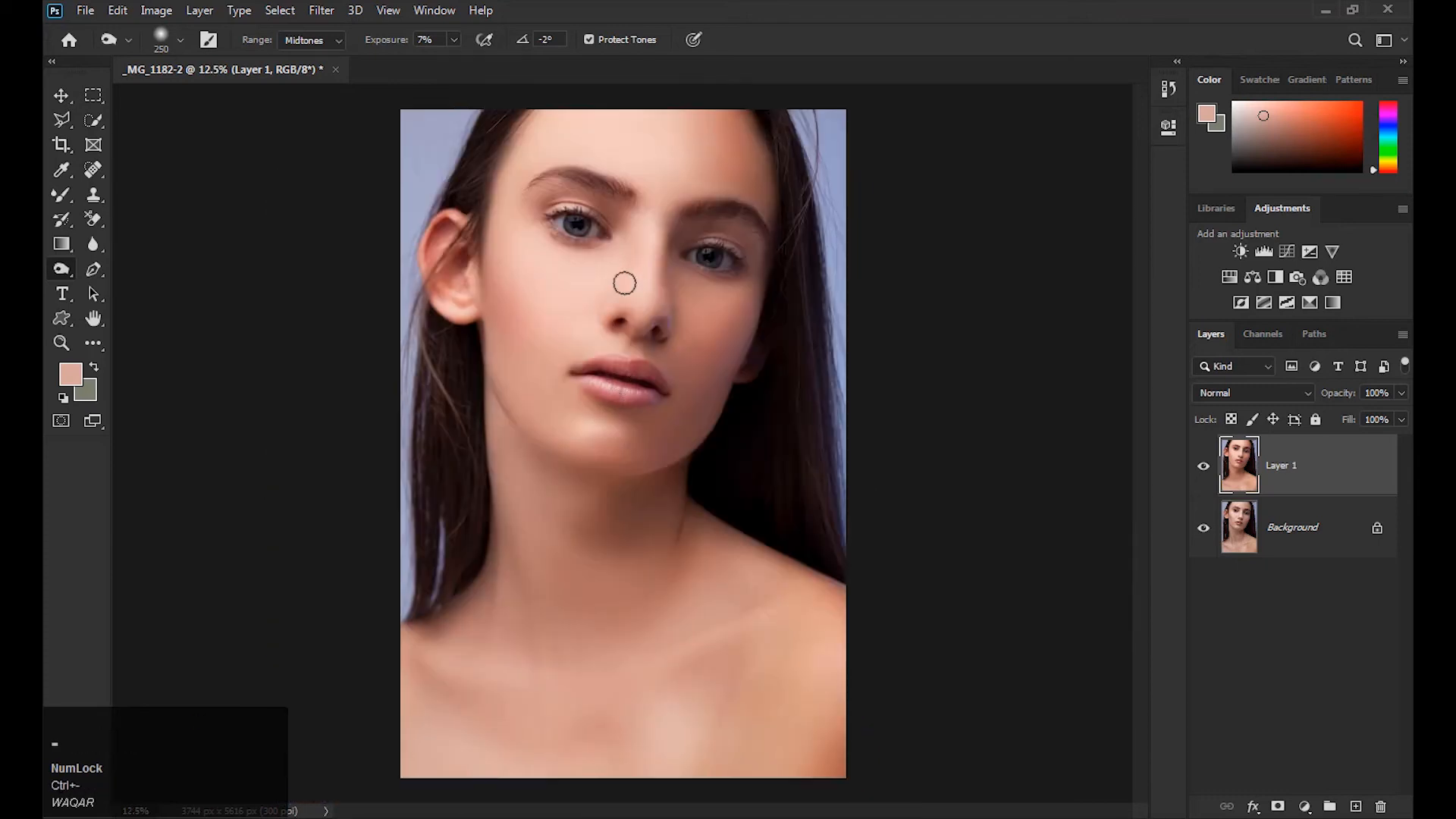
left_click_drag(630, 259, 613, 316)
key("space")
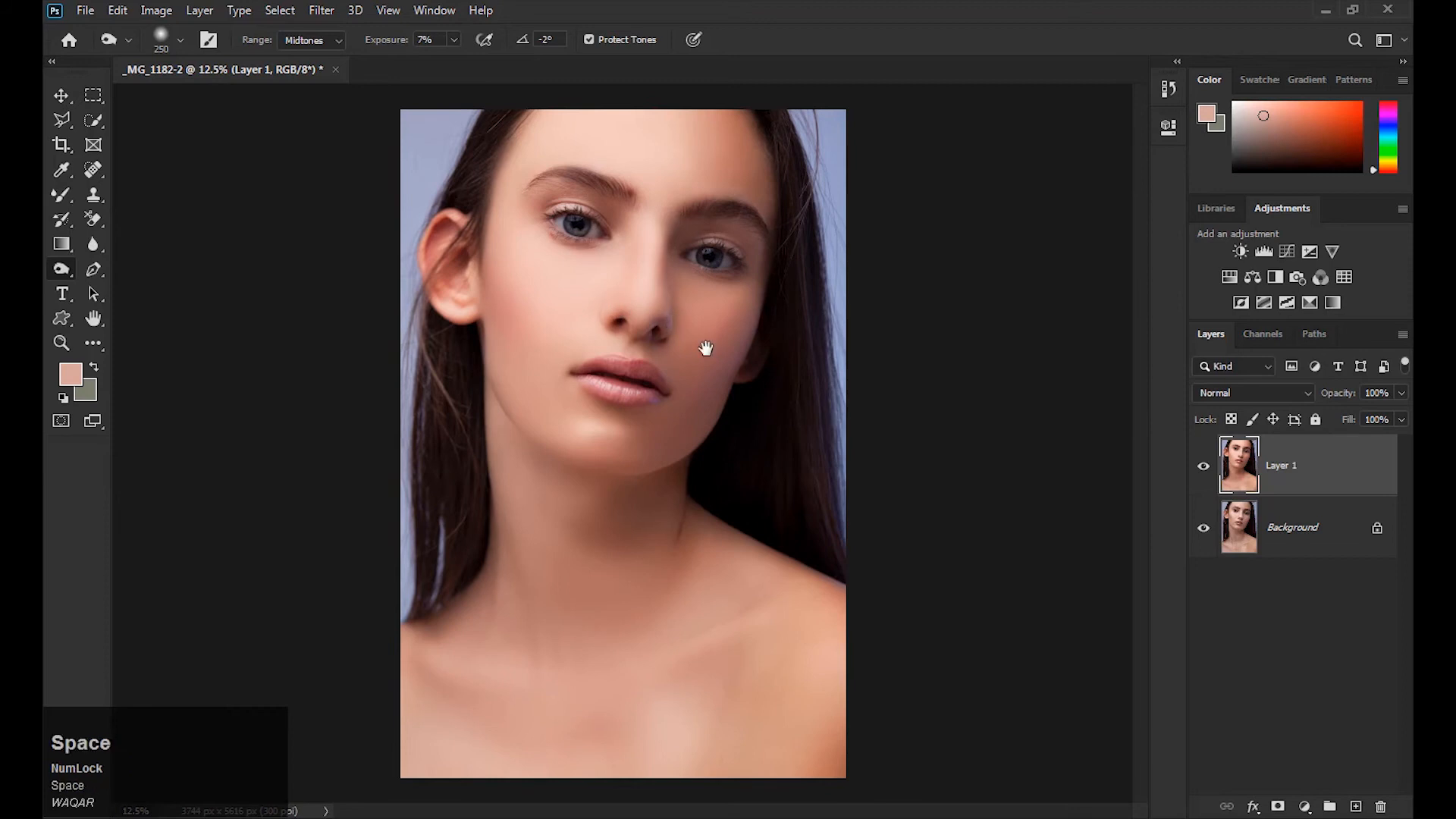
left_click_drag(626, 263, 607, 316)
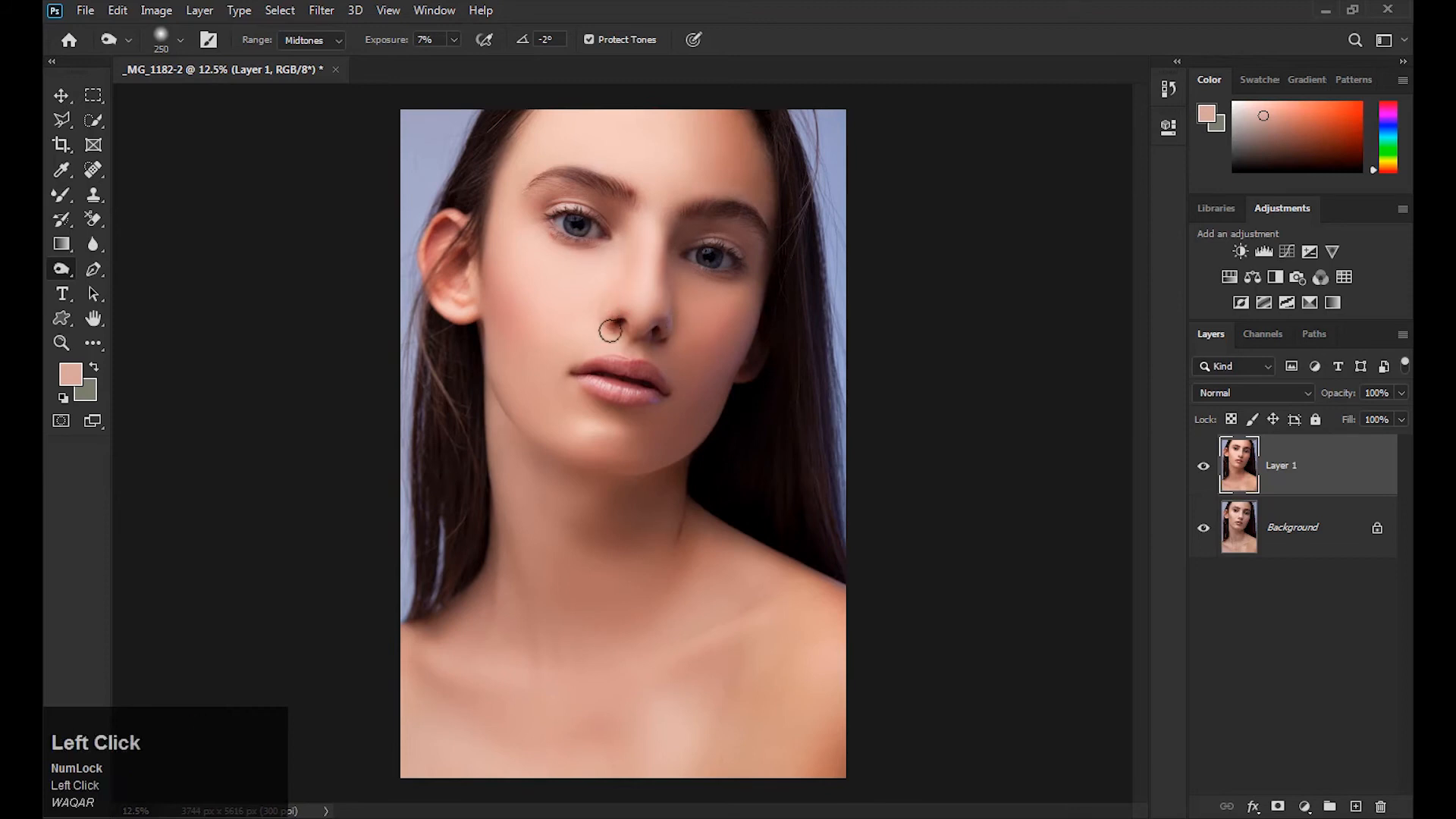
left_click(623, 256)
key("space")
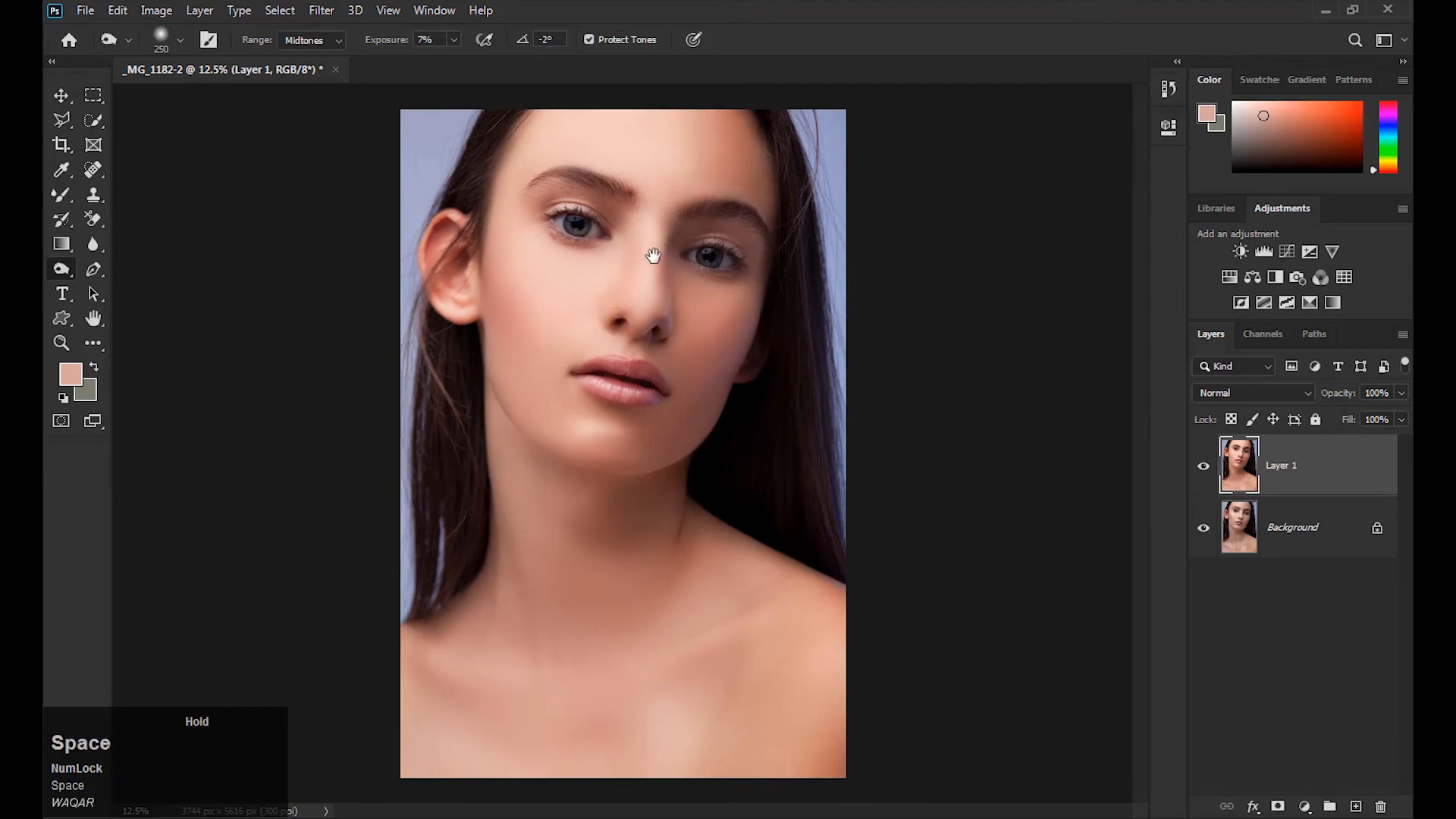
Sharpen Layer 1 with the Camera Raw filter, setting sharpening amount to 46, radius to 1.4 and detail to 50.
left_click(329, 15)
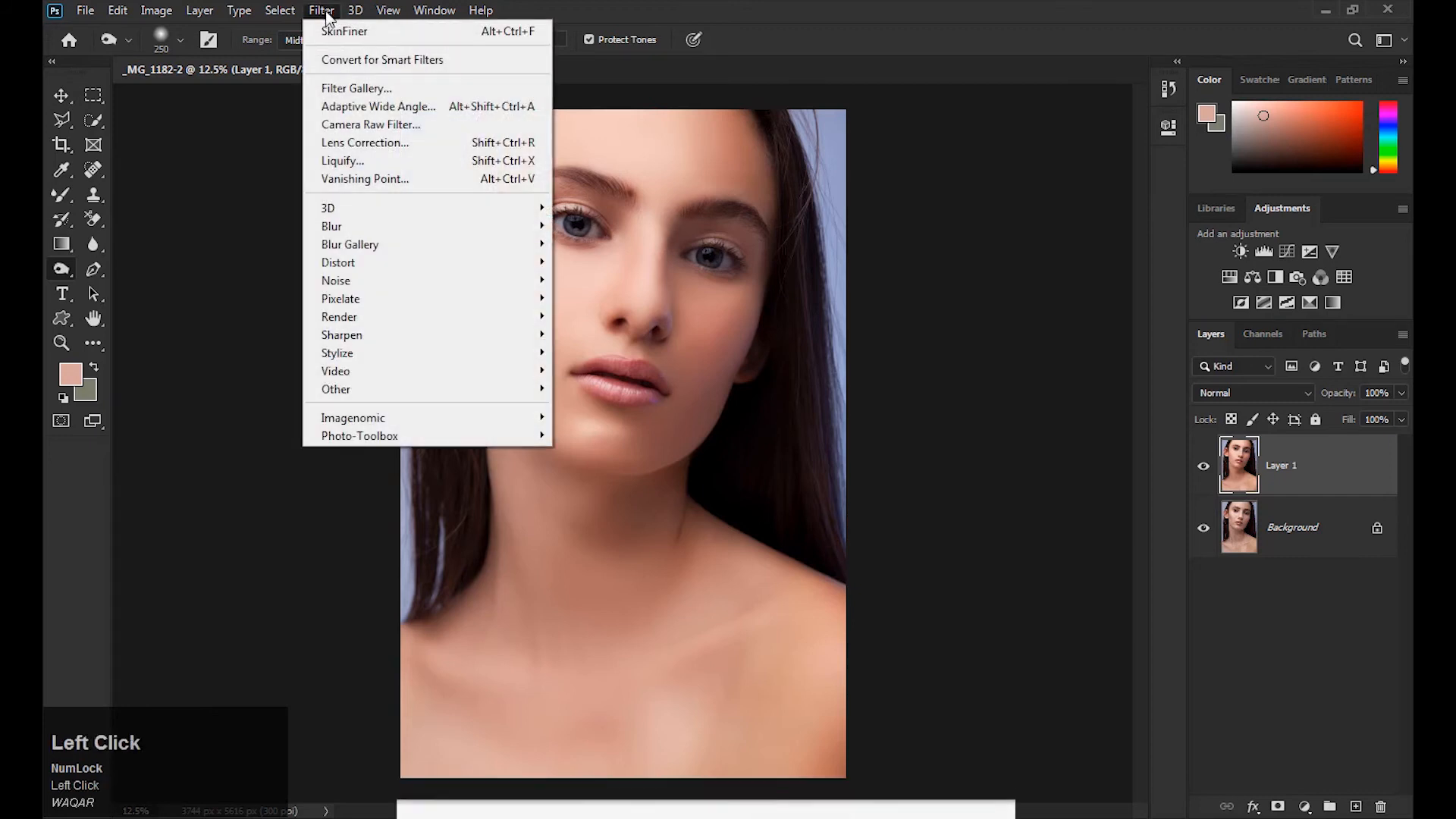
left_click(405, 124)
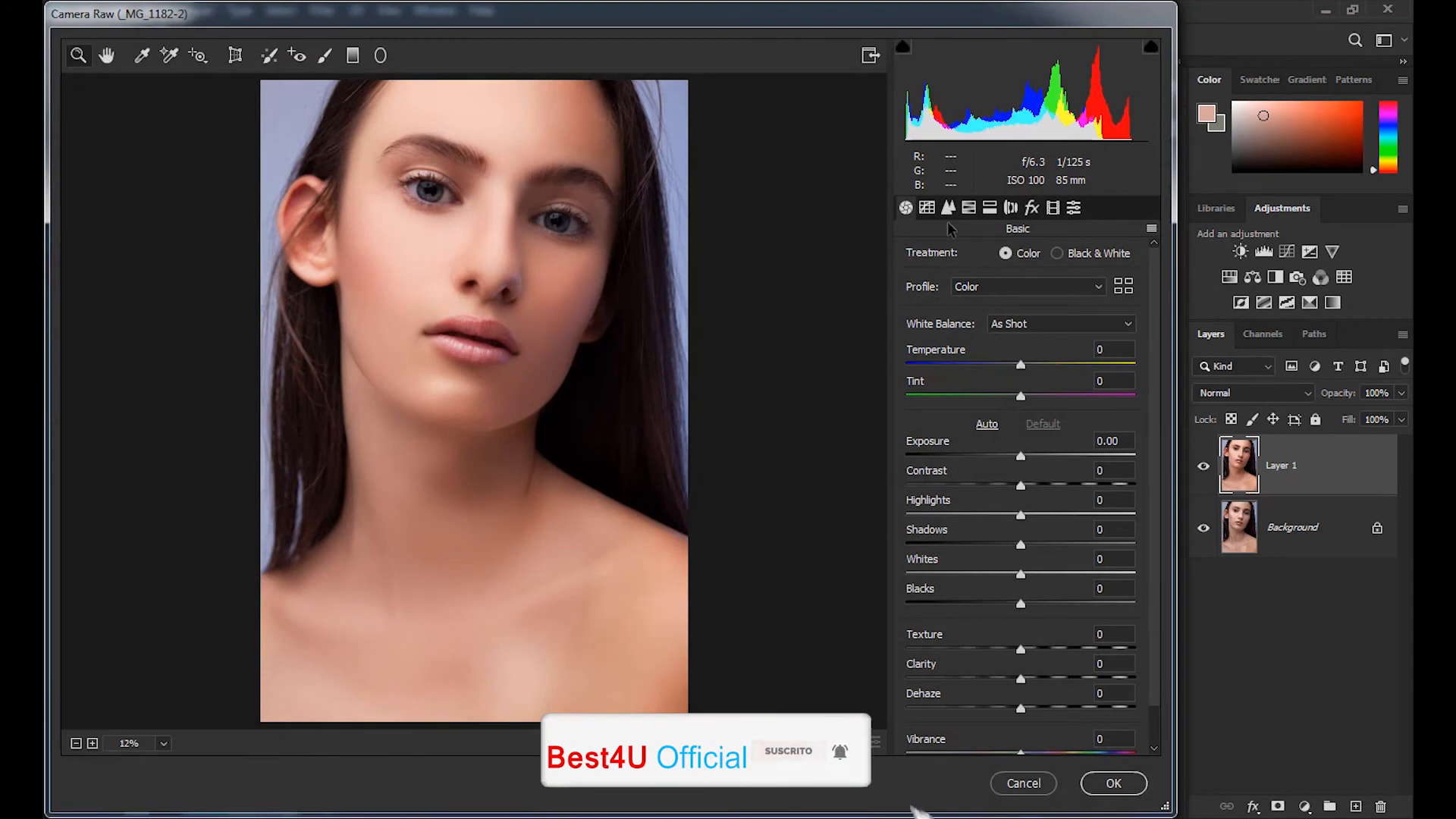
left_click(929, 209)
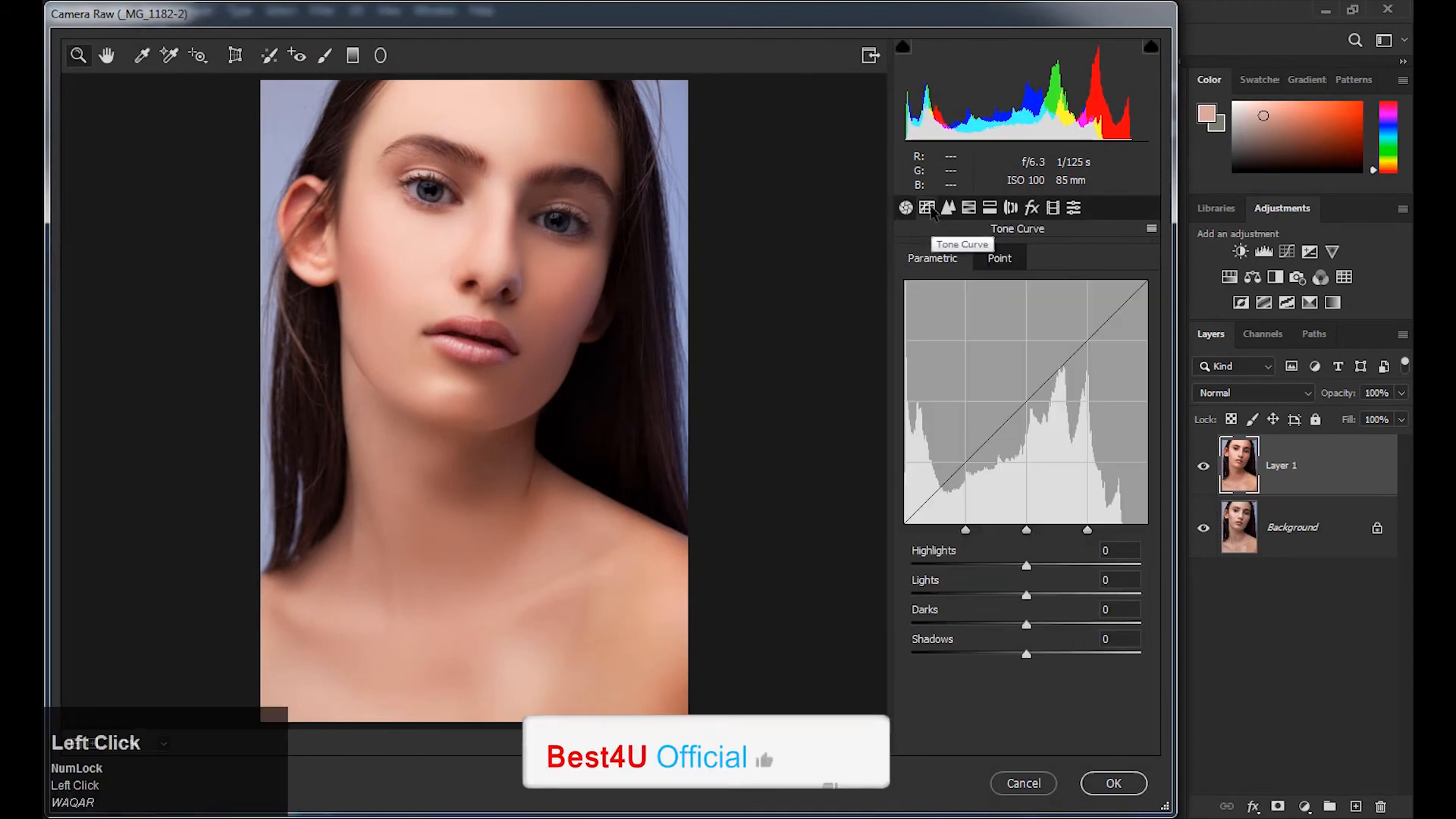
left_click(948, 207)
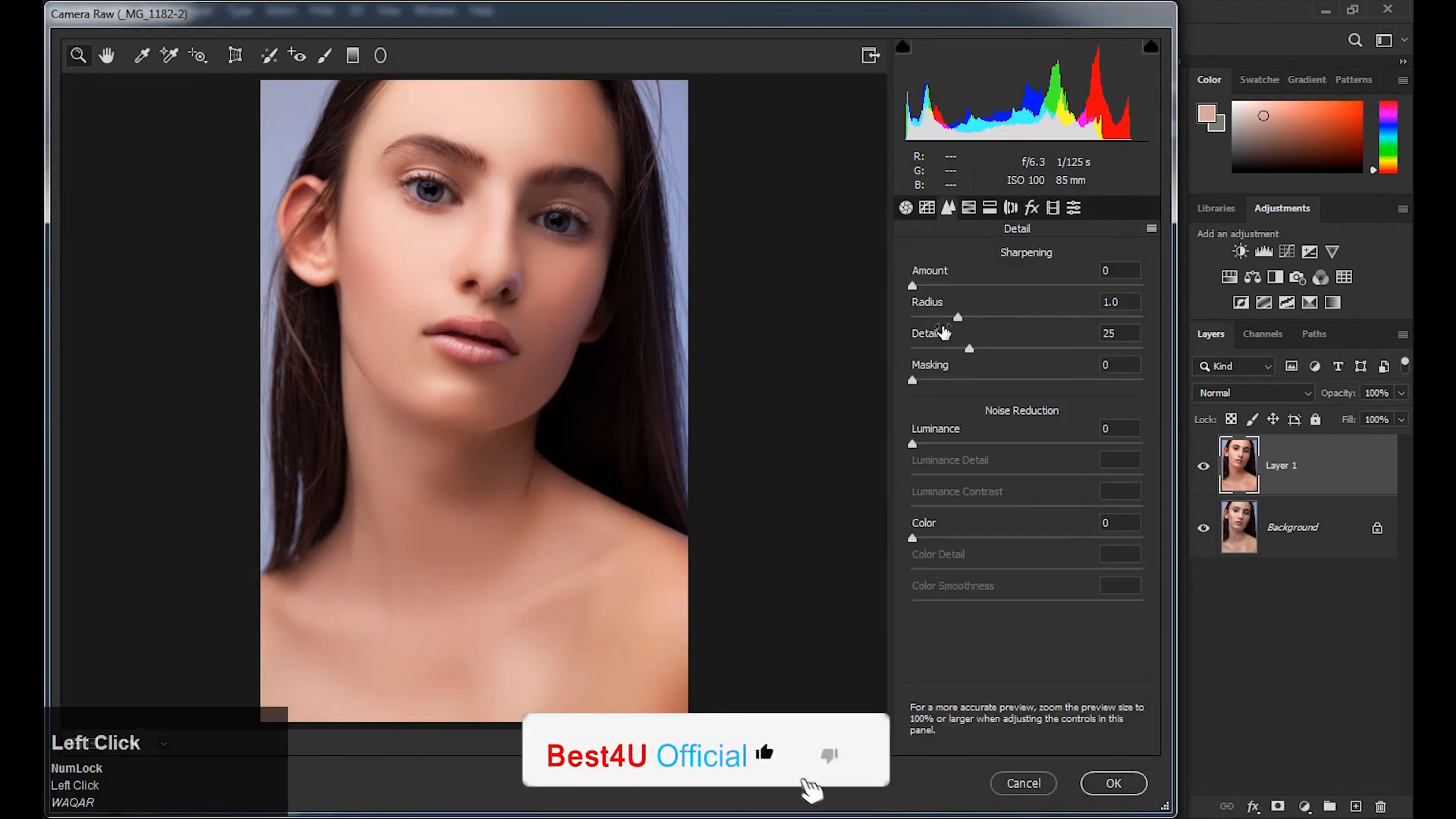
key("ctrl+equal")
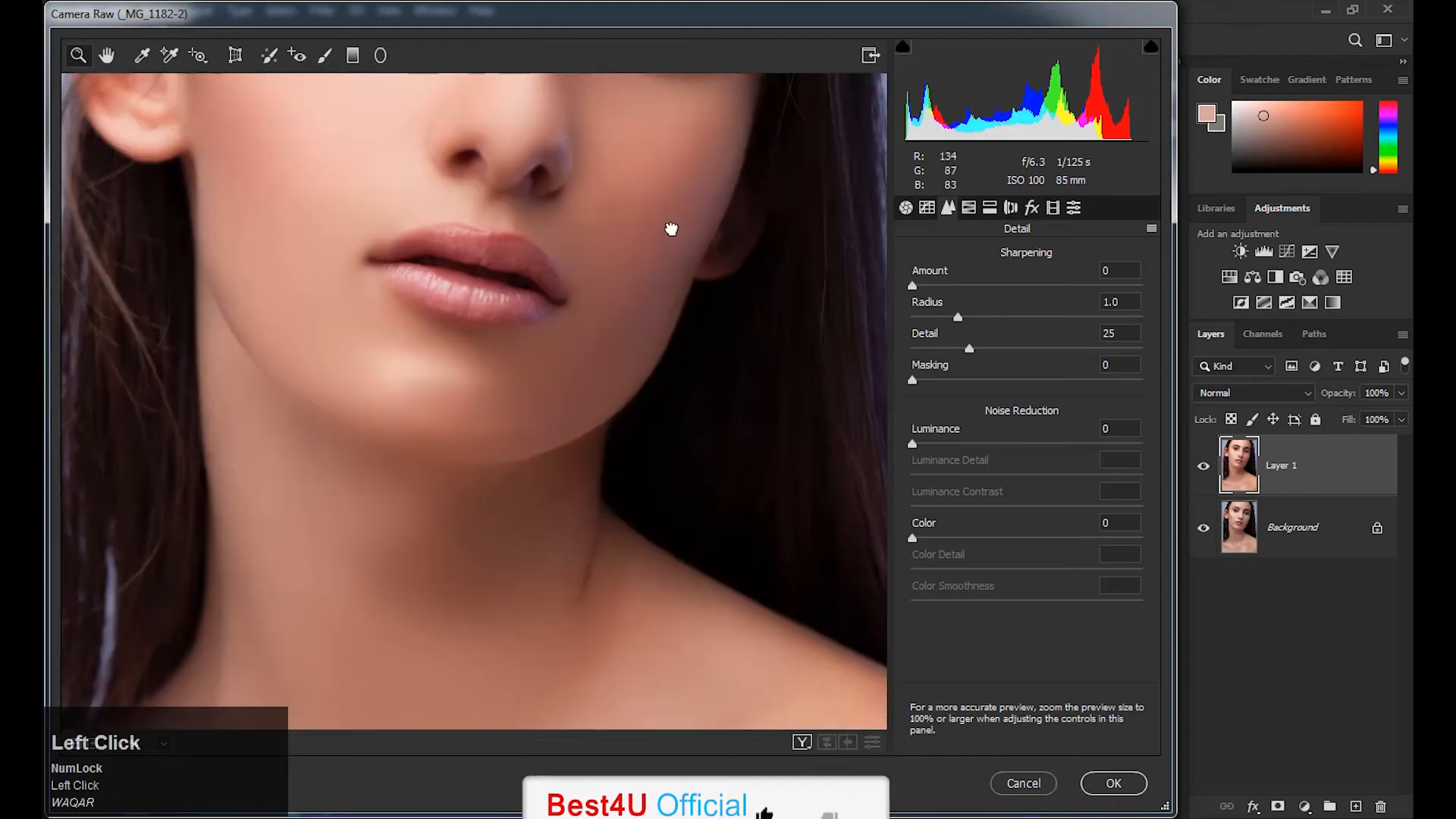
key("space")
left_click_drag(670, 227, 676, 482)
left_click_drag(969, 347, 1028, 356)
left_click(1027, 356)
left_click_drag(959, 319, 999, 327)
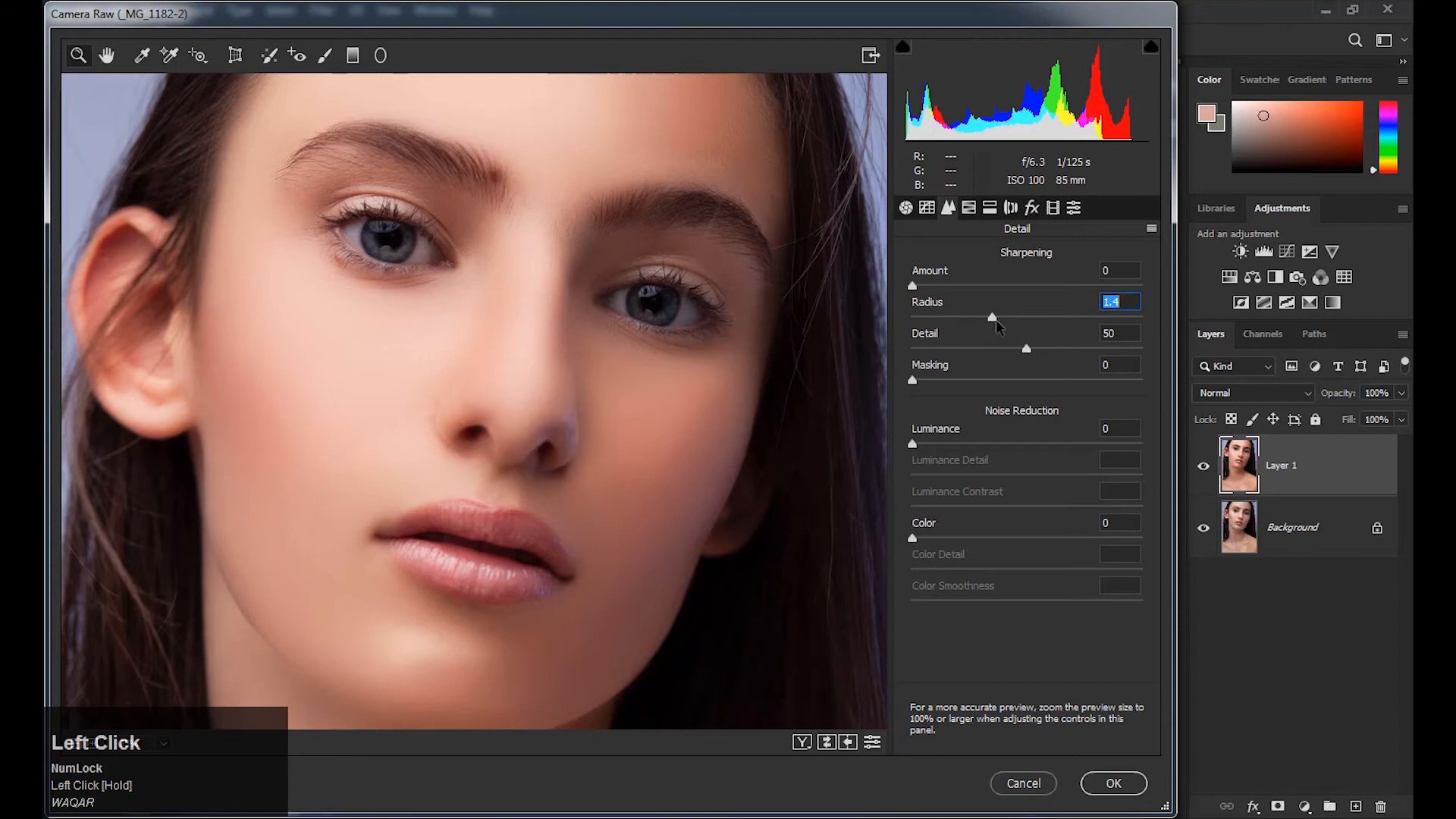
left_click_drag(913, 286, 984, 290)
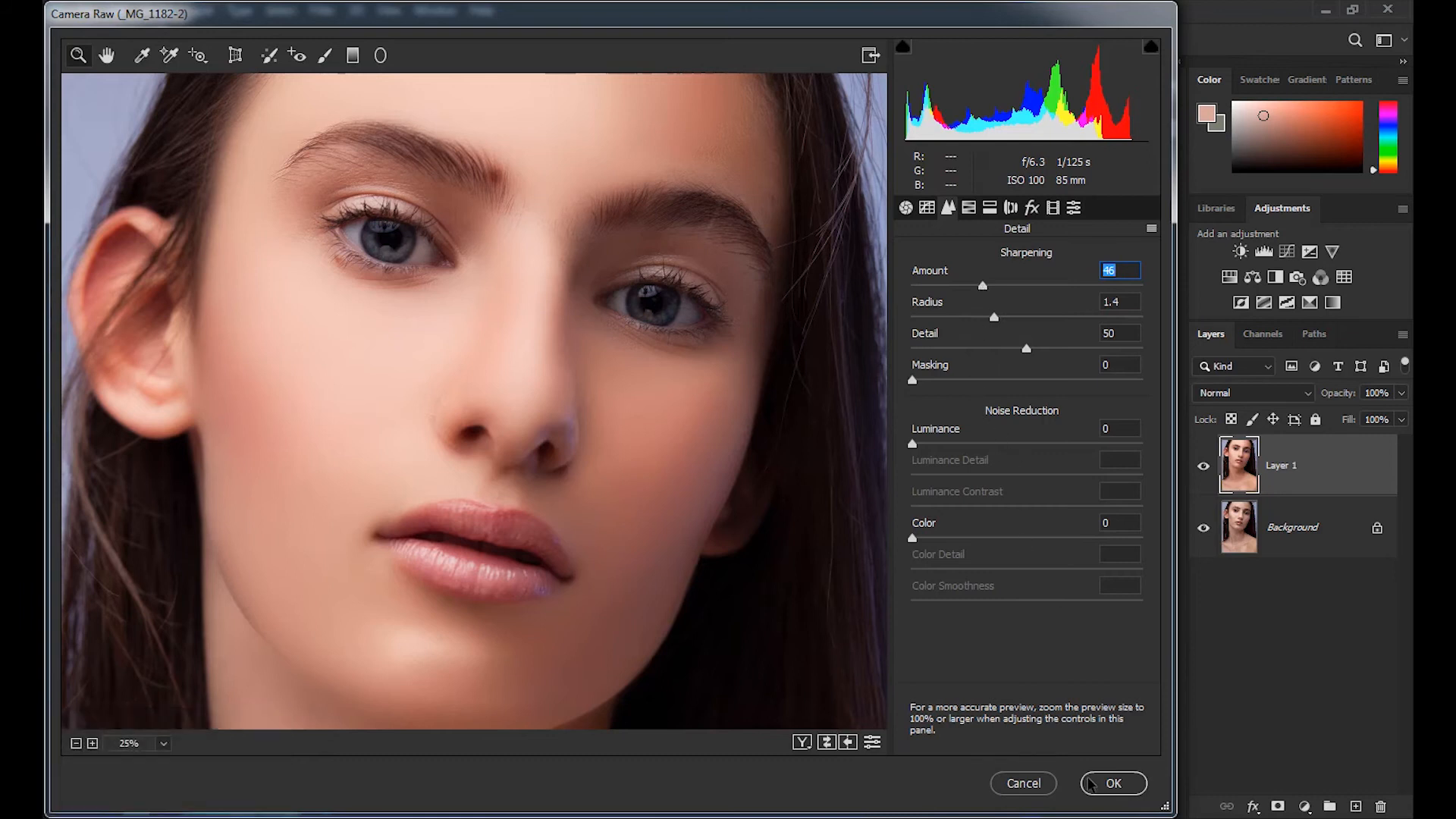
left_click(1103, 785)
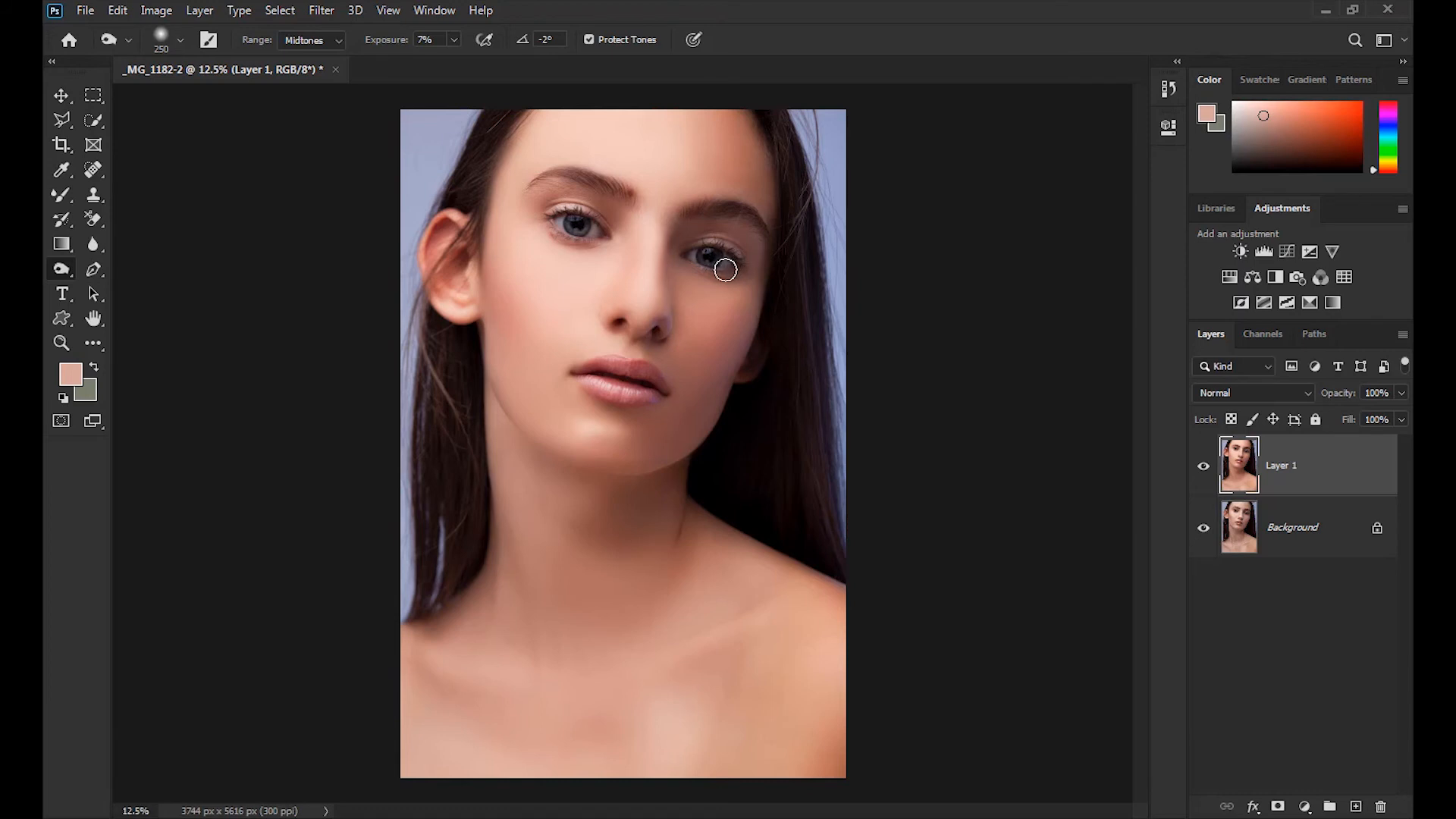
Try Auto Tone on Layer 1 and undo it.
key("ctrl+shift+l")
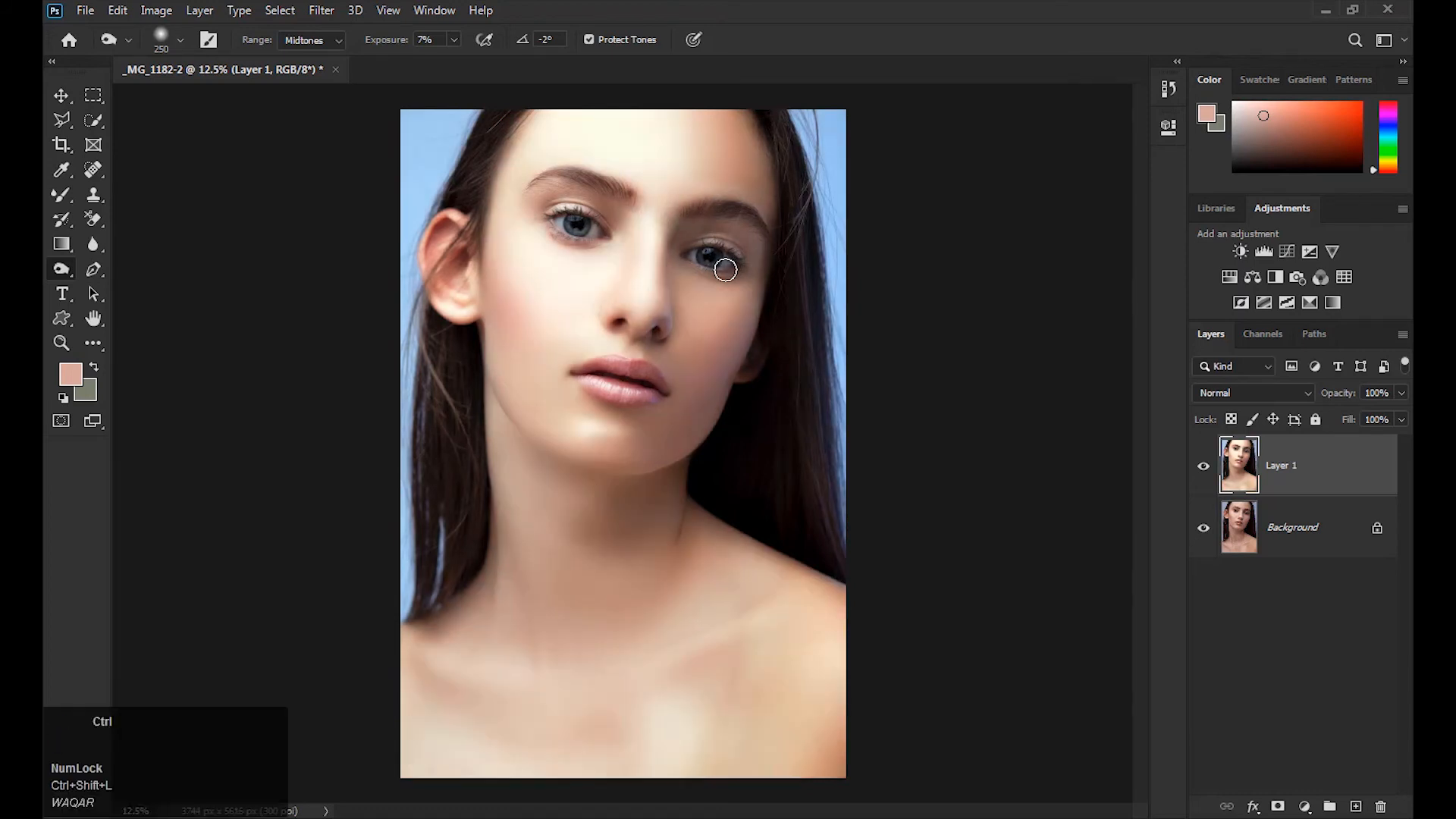
key("ctrl+z")
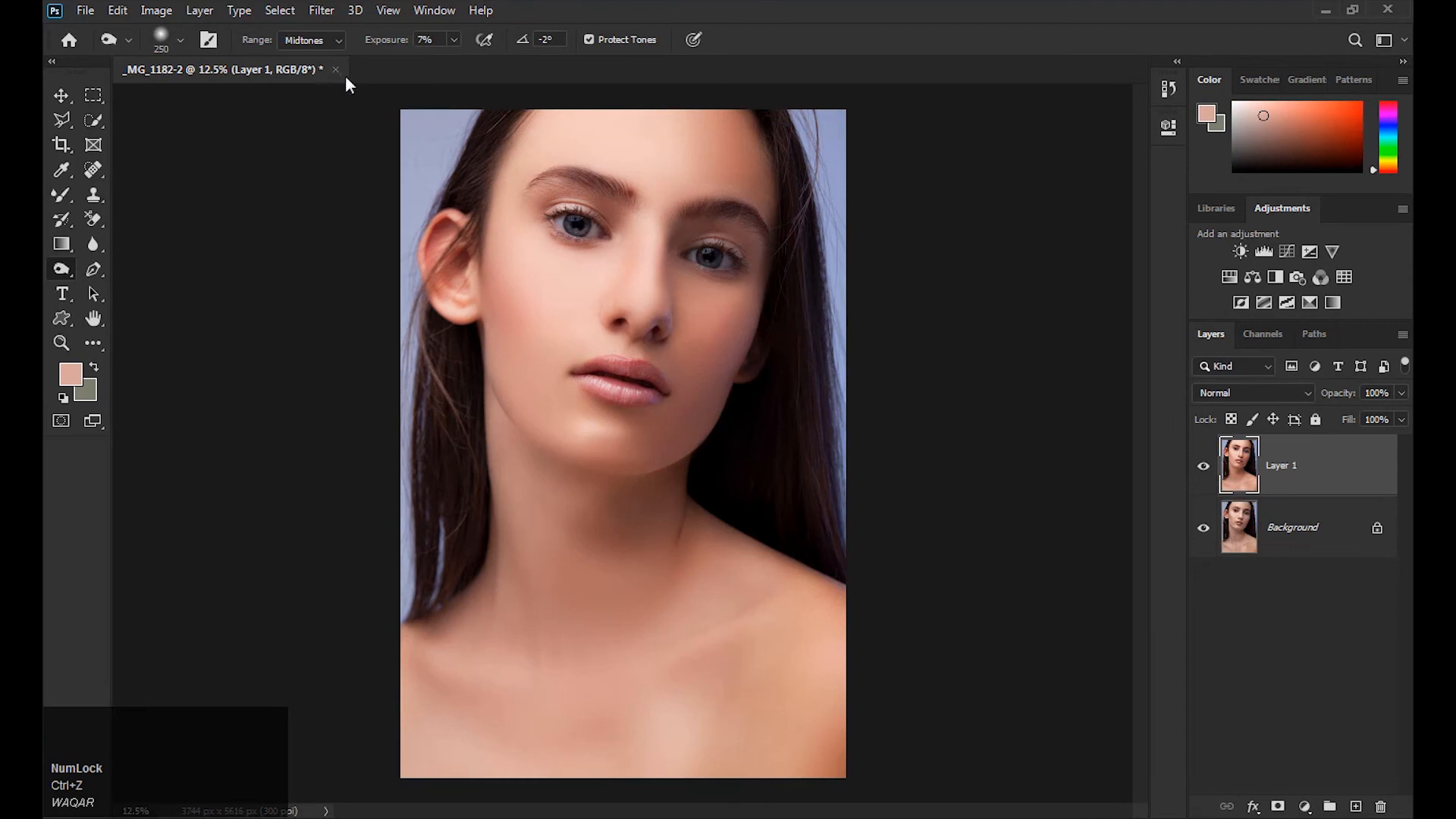
Reduce the noise on Layer 1 with the Noiseware Professional filter at its Default settings.
left_click(322, 10)
mouse_move(473, 422)
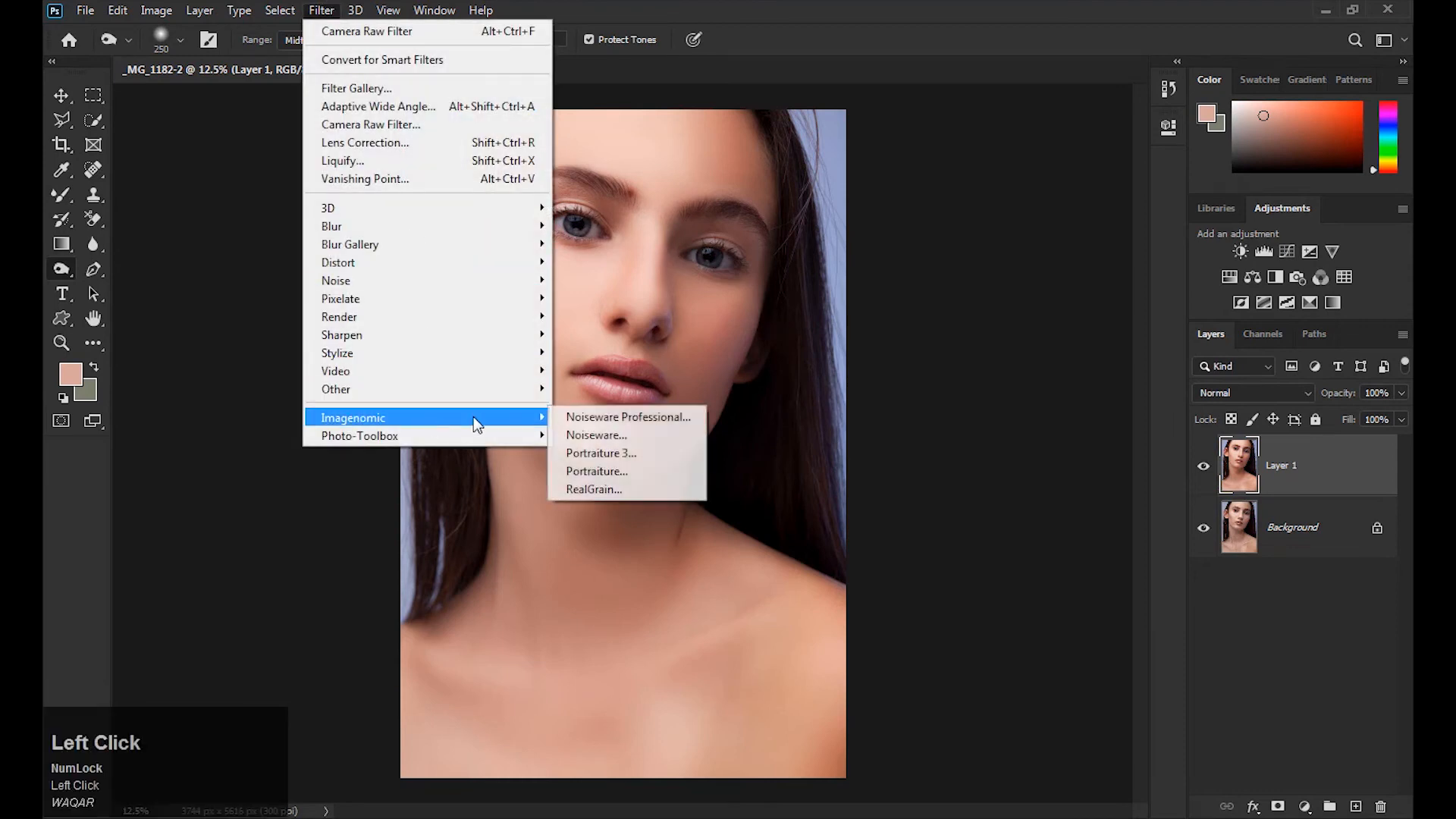
left_click(622, 416)
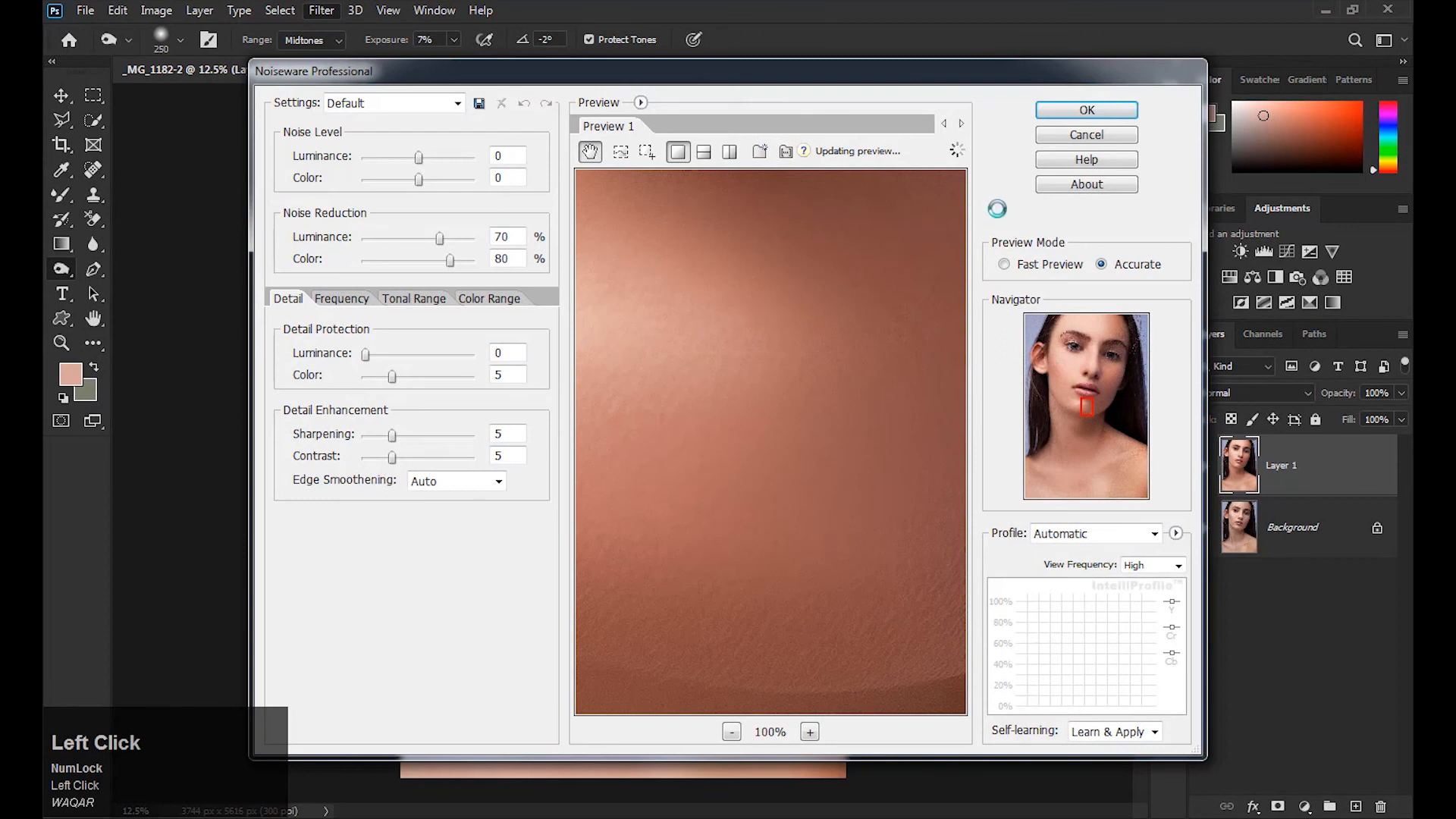
left_click(1086, 110)
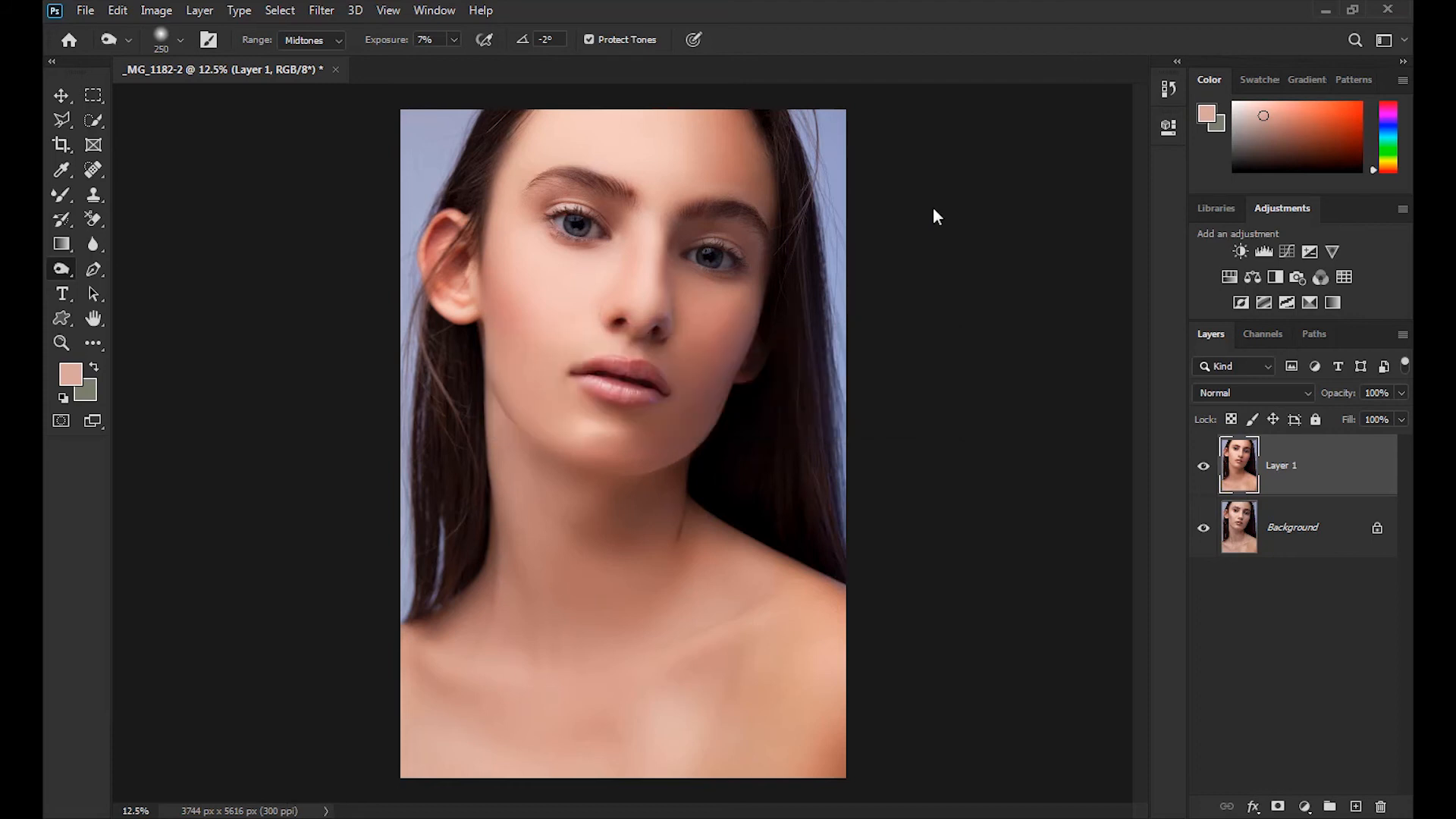
Open the Hue/Saturation adjustment for Layer 1 and compare presets such as Increase Saturation More, Old Style and Cyanotype.
key("ctrl+u")
left_click(1054, 346)
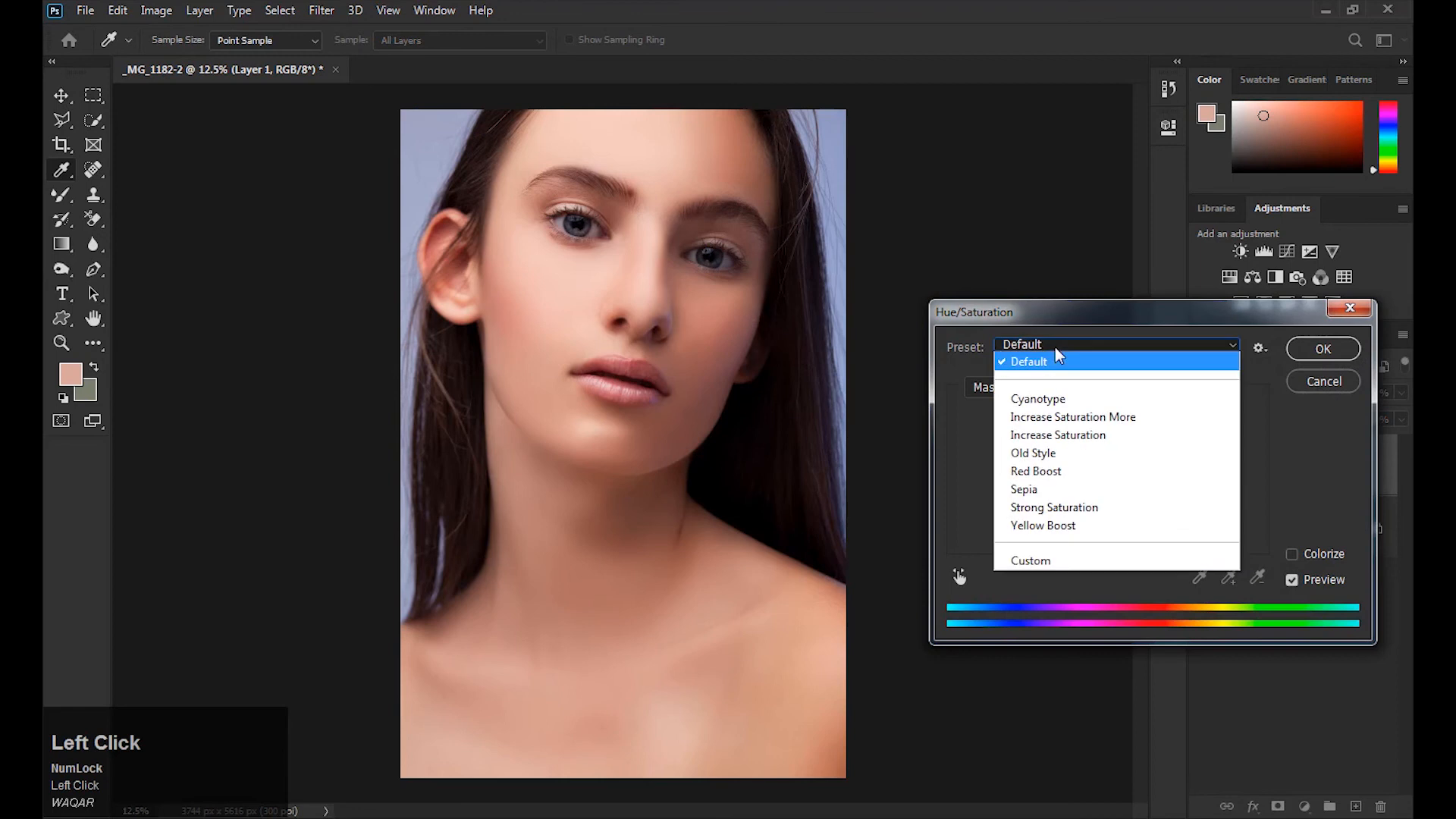
left_click(1051, 399)
scroll(1056, 346, "down", 1)
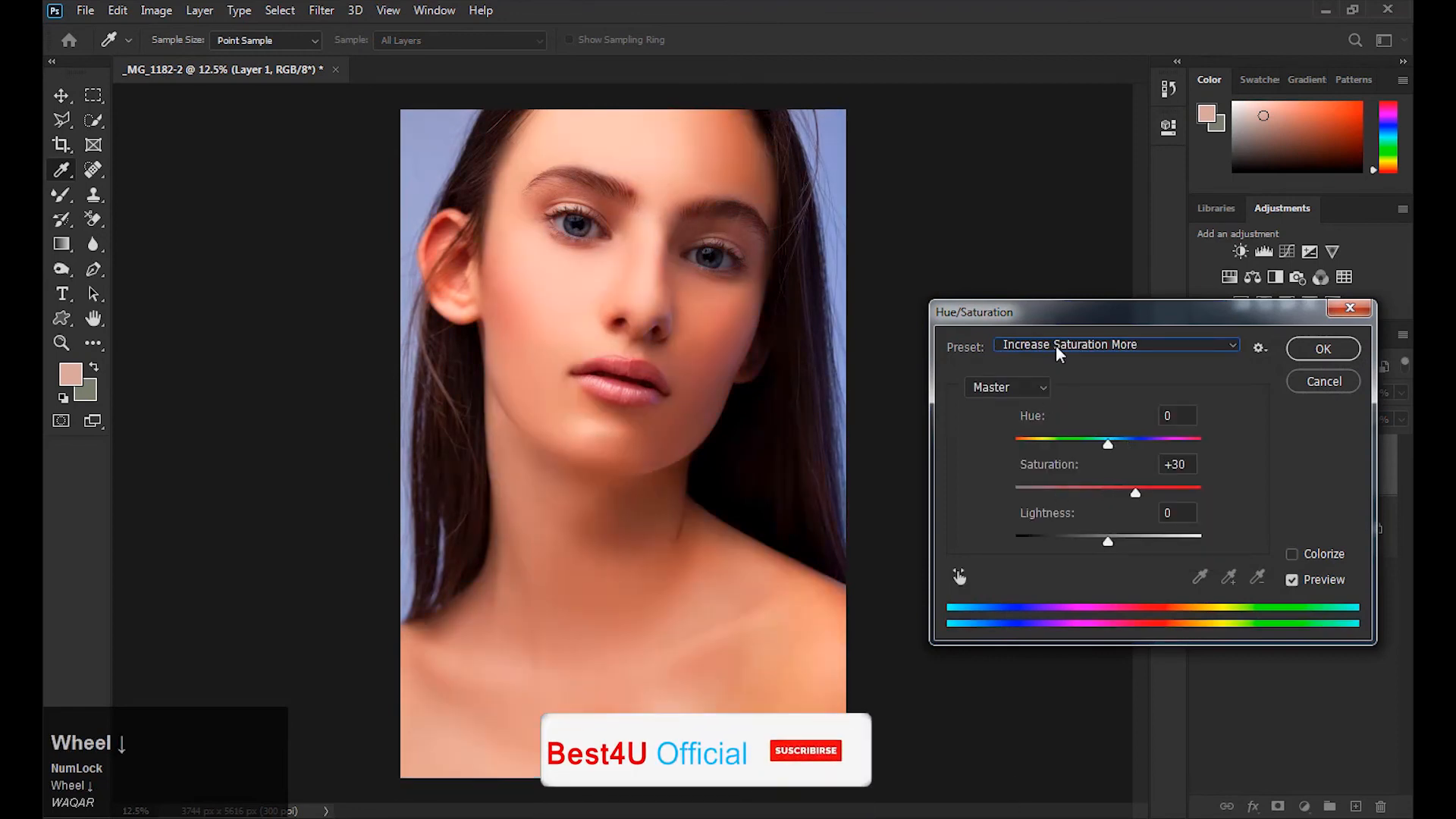
scroll(1056, 344, "down", 1)
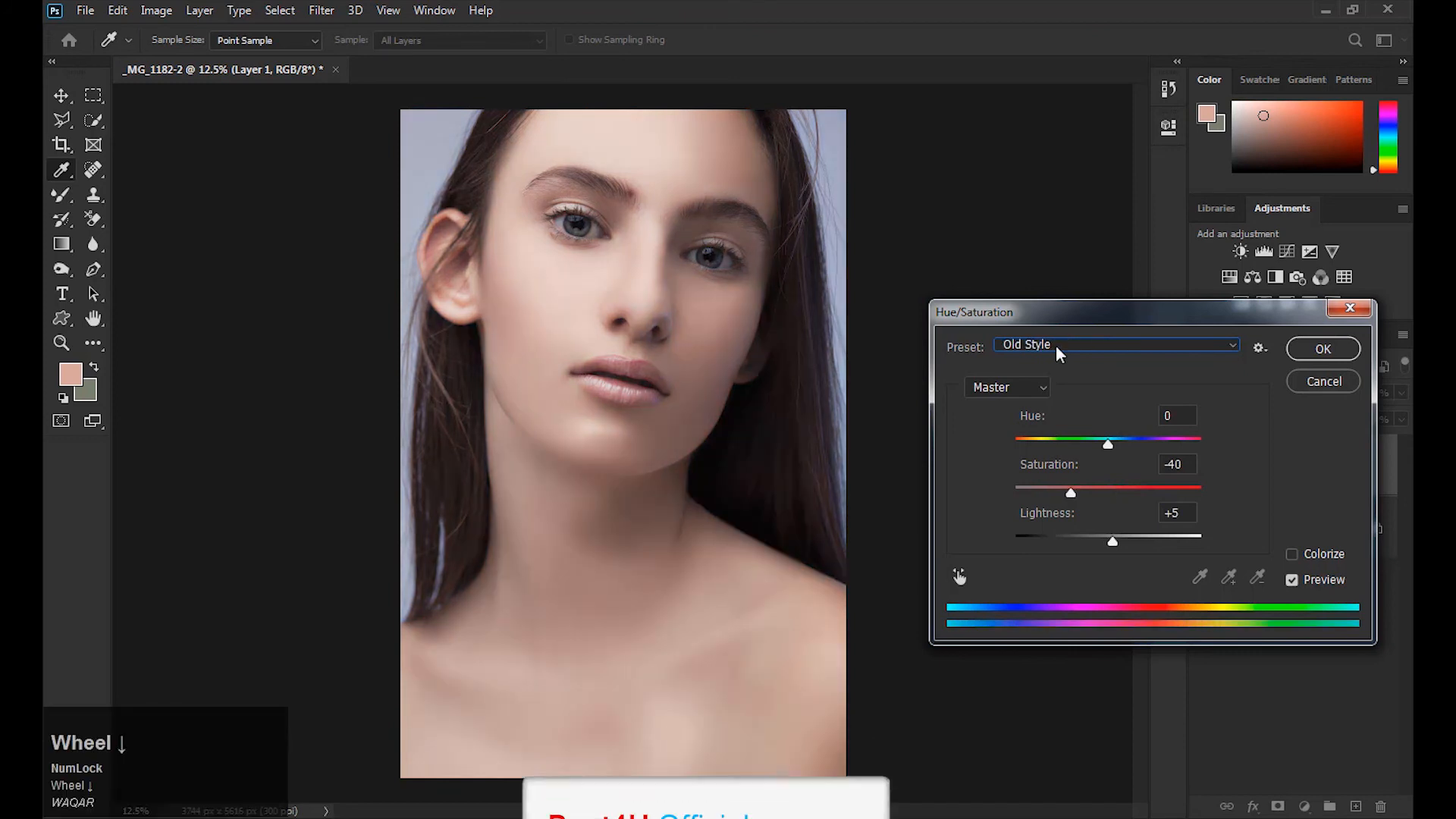
scroll(1056, 345, "up", 1)
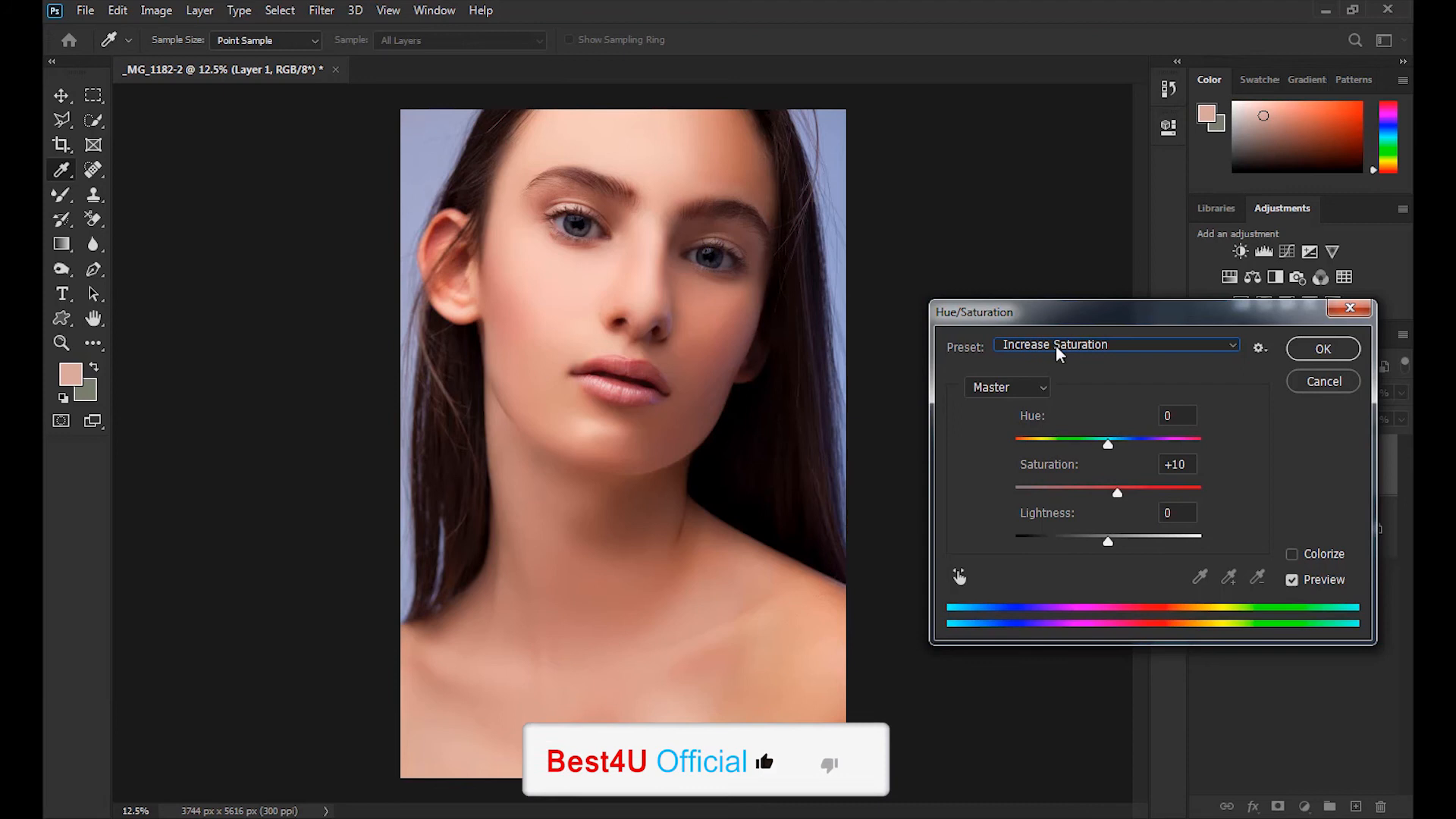
scroll(1056, 345, "down", 2)
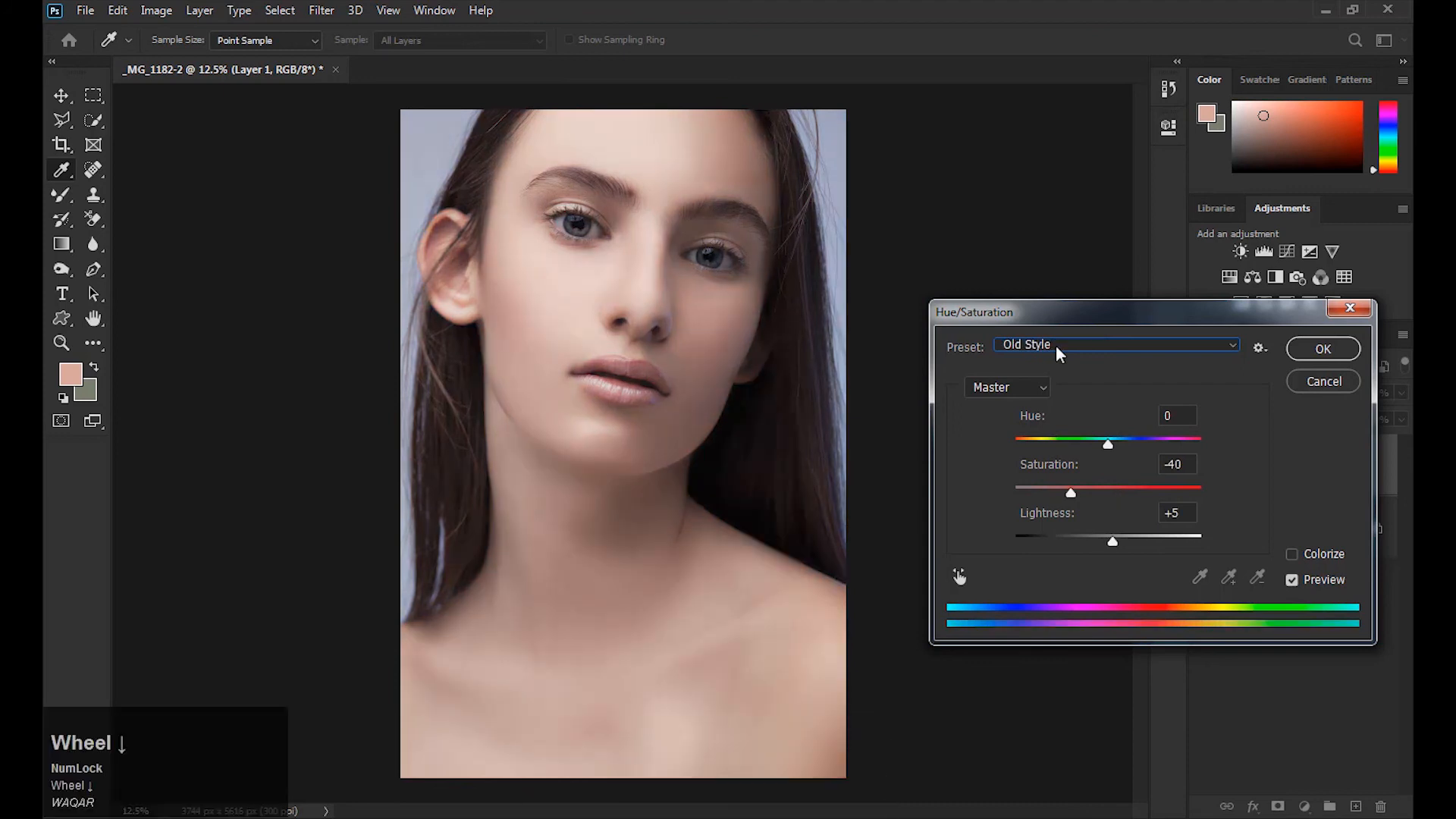
scroll(1056, 345, "down", 3)
scroll(1055, 344, "down", 3)
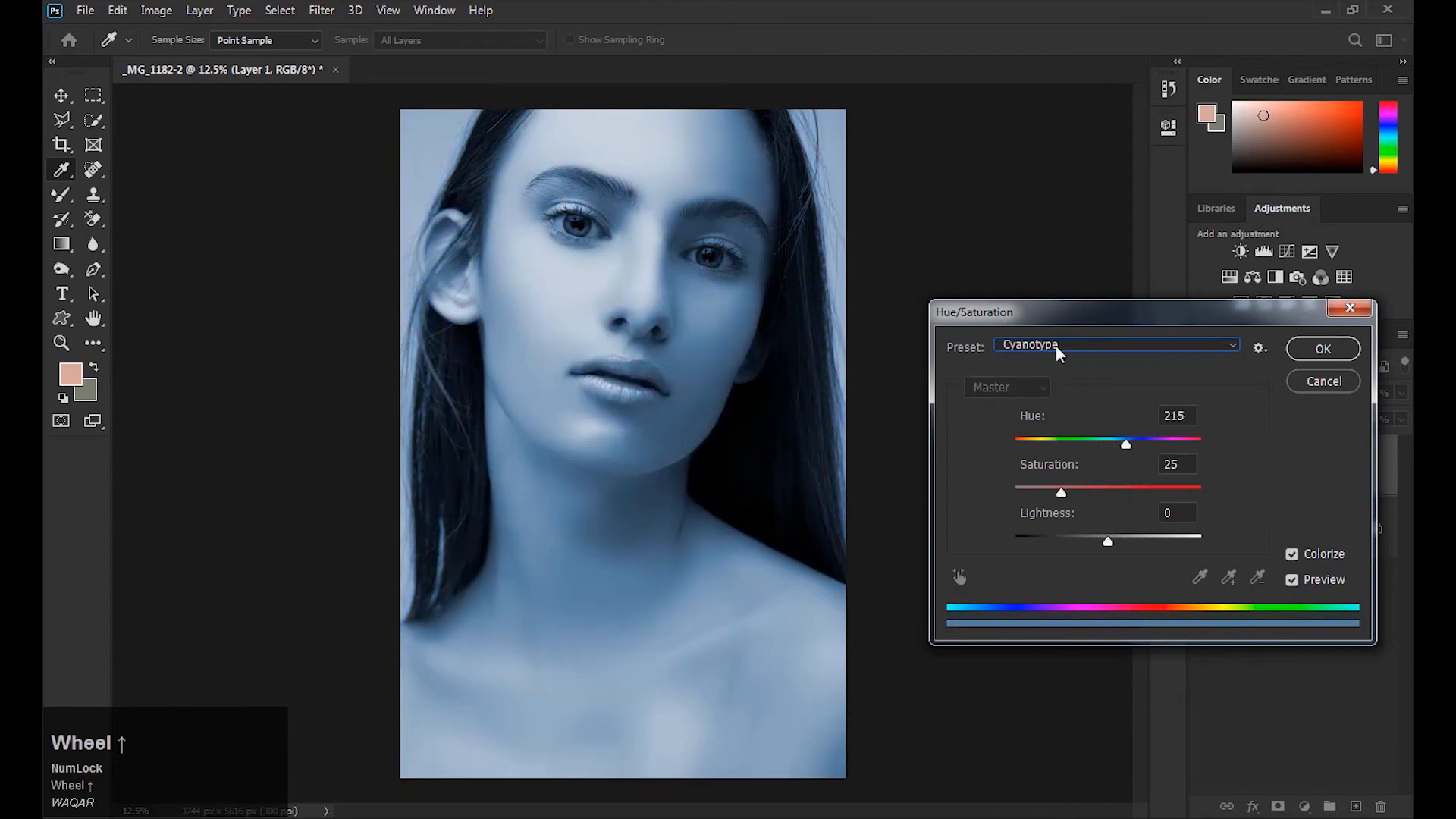
Apply the Increase Saturation preset of the Hue/Saturation adjustment to Layer 1, with saturation at +10.
scroll(1055, 345, "down", 3)
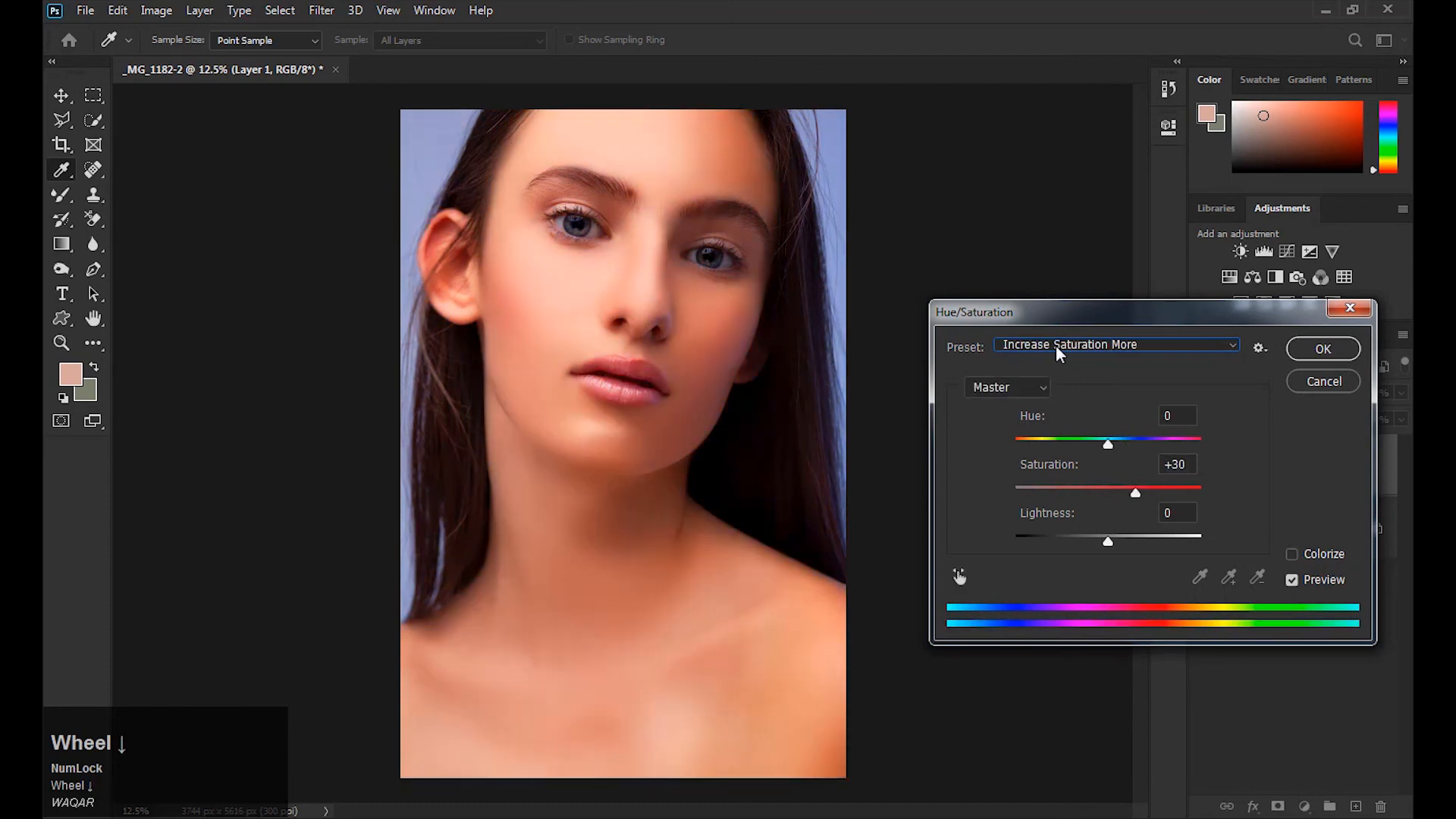
scroll(1055, 344, "down", 1)
scroll(1056, 344, "down", 1)
scroll(1056, 344, "up", 1)
left_click(1335, 352)
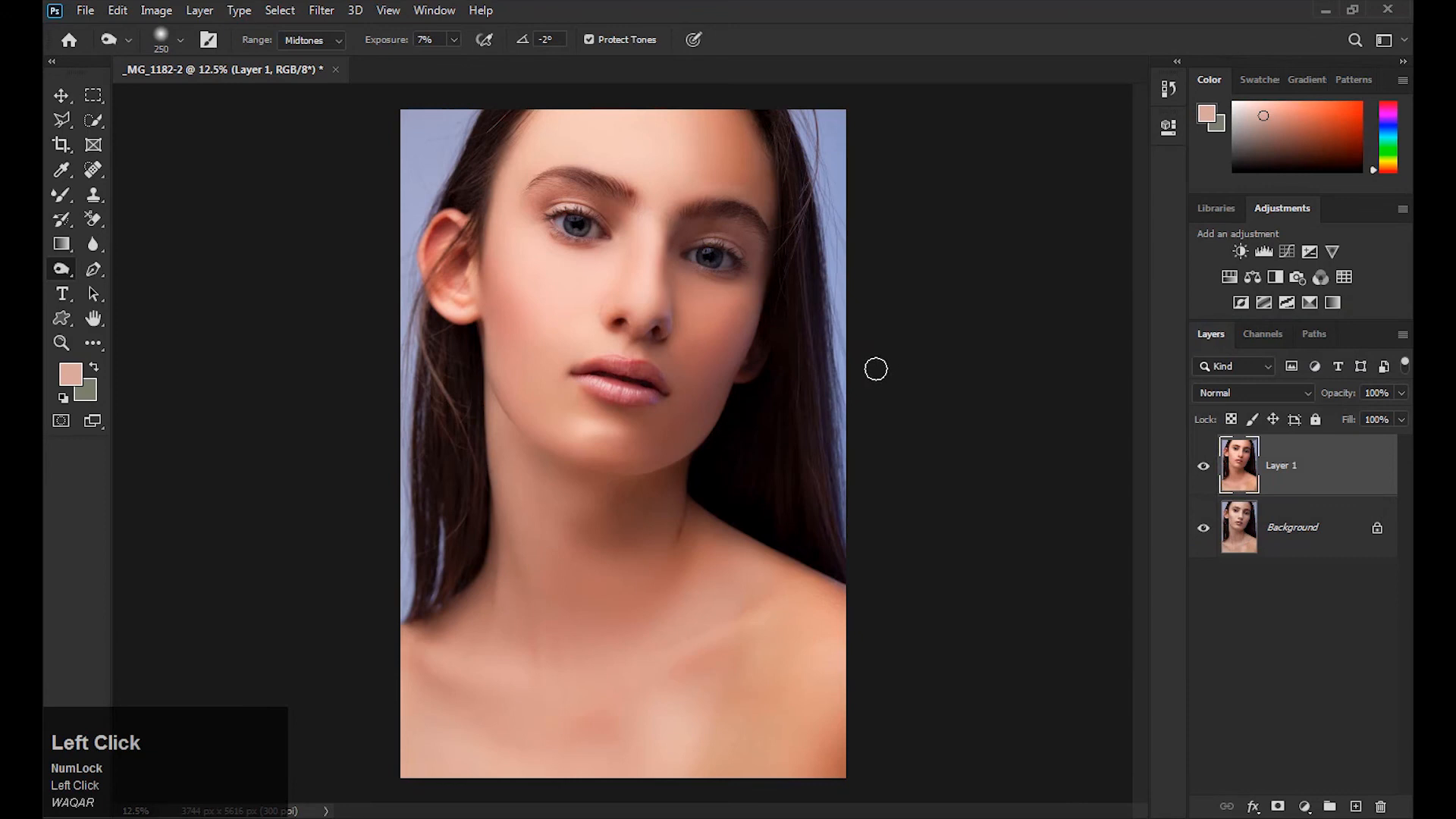
Apply a Color Balance adjustment to Layer 1, shifting the midtones toward cyan with a cyan-red level of -6.
key("ctrl+b")
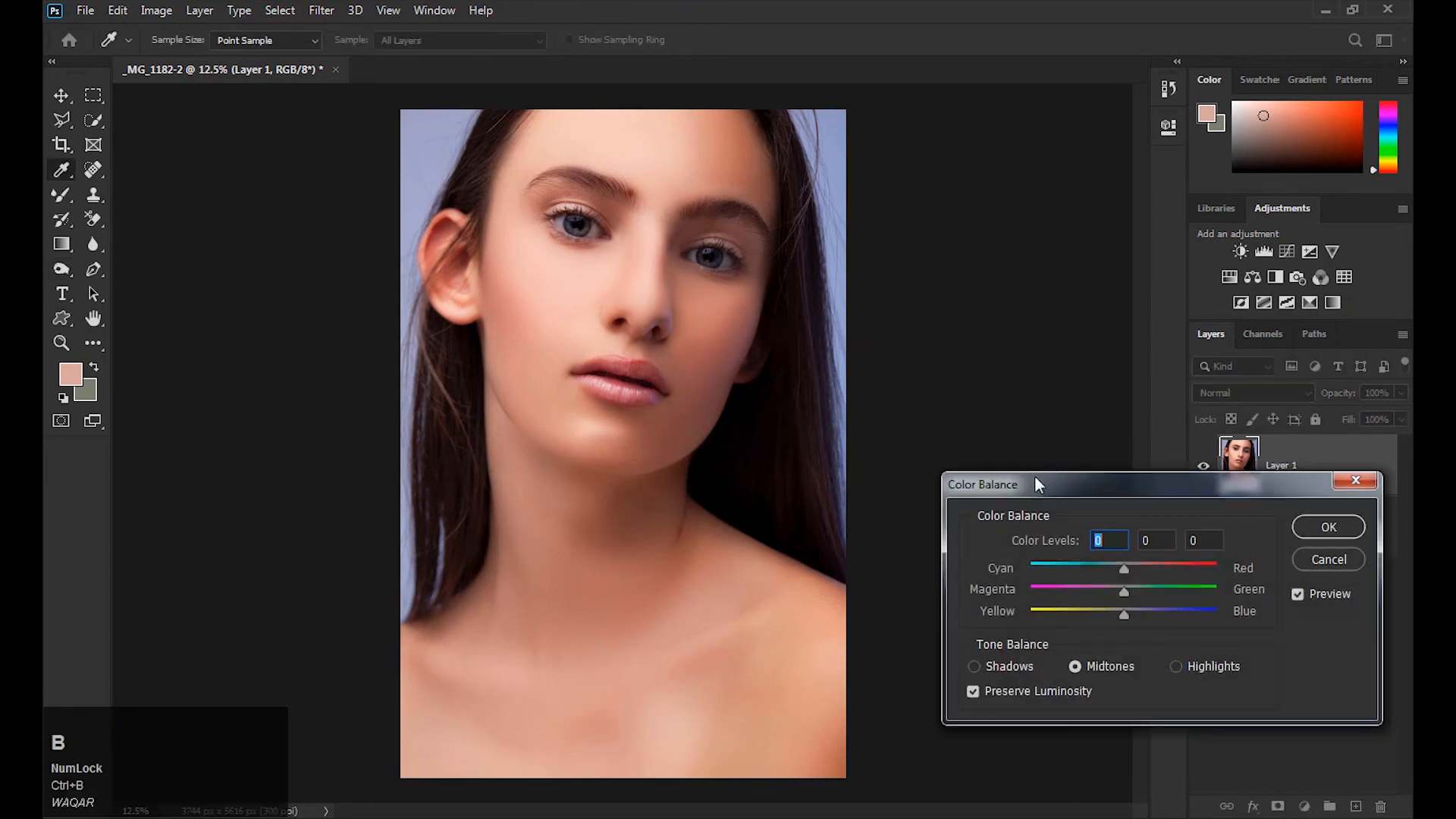
left_click(1124, 569)
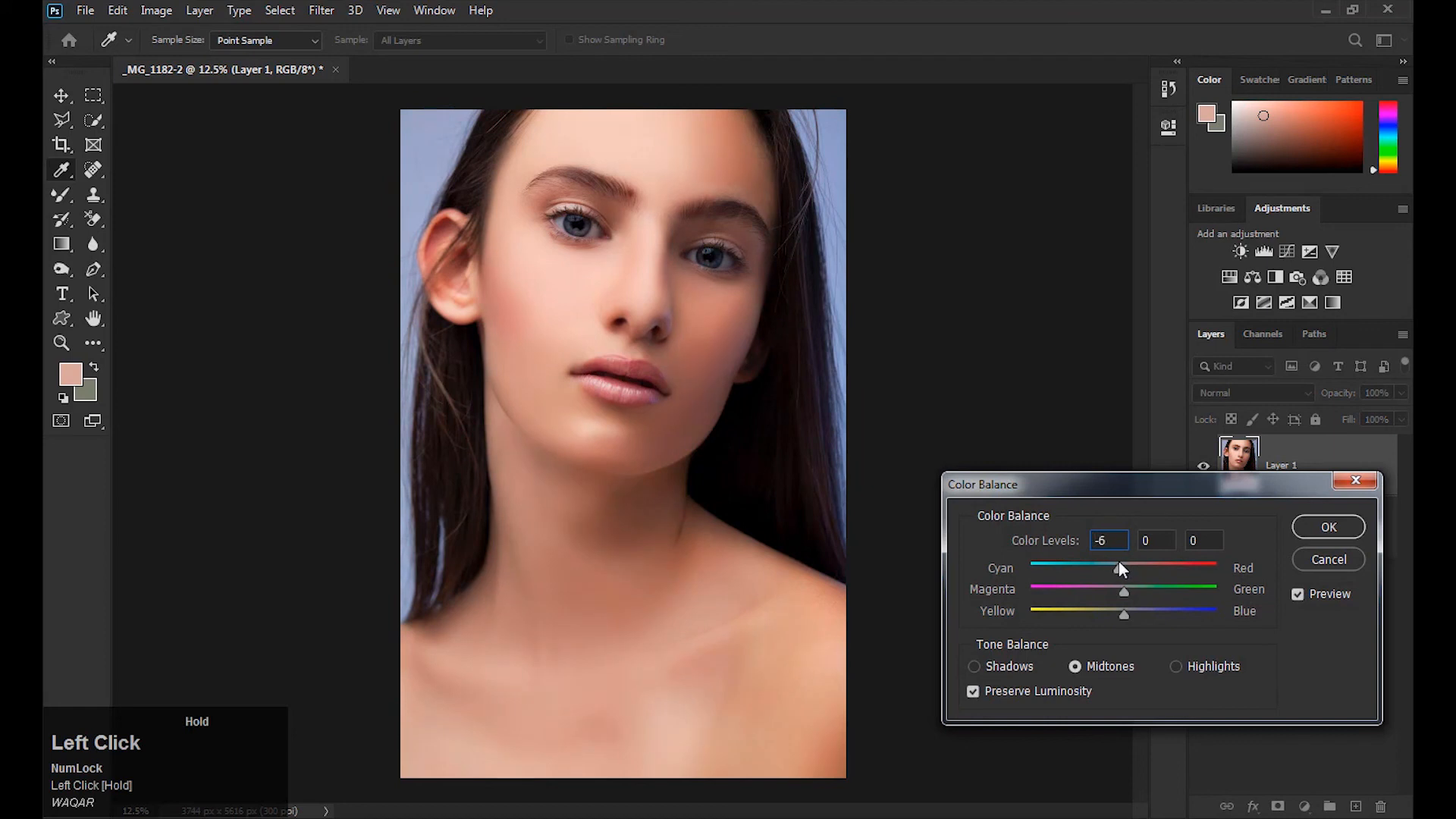
left_click(1328, 526)
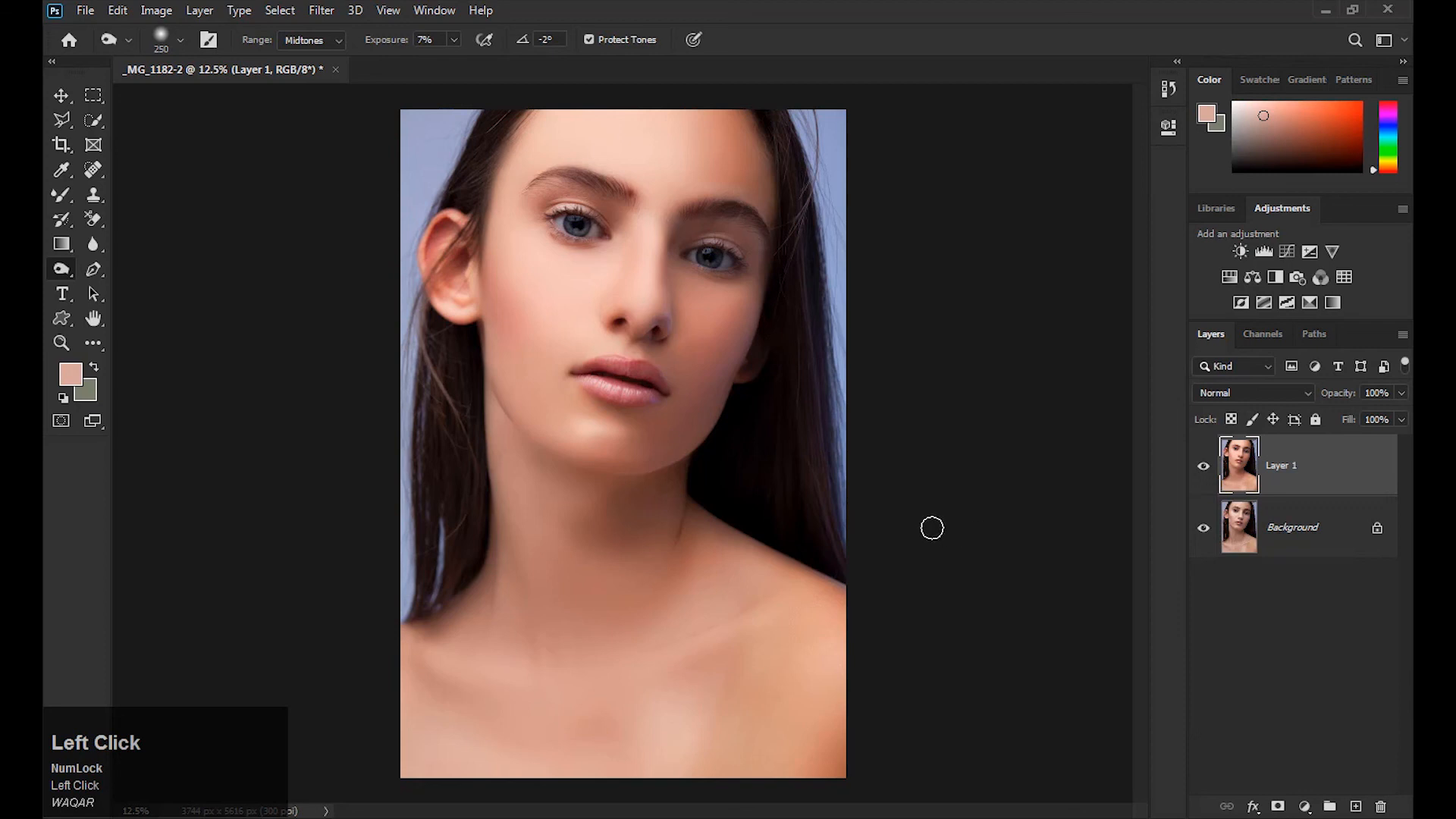
Brighten both eyes with the Dodge tool at 12% midtones exposure, reducing the brush size to 125.
left_click(762, 338, "ctrl")
left_click_drag(763, 339, 610, 402)
left_click(712, 400, "ctrl")
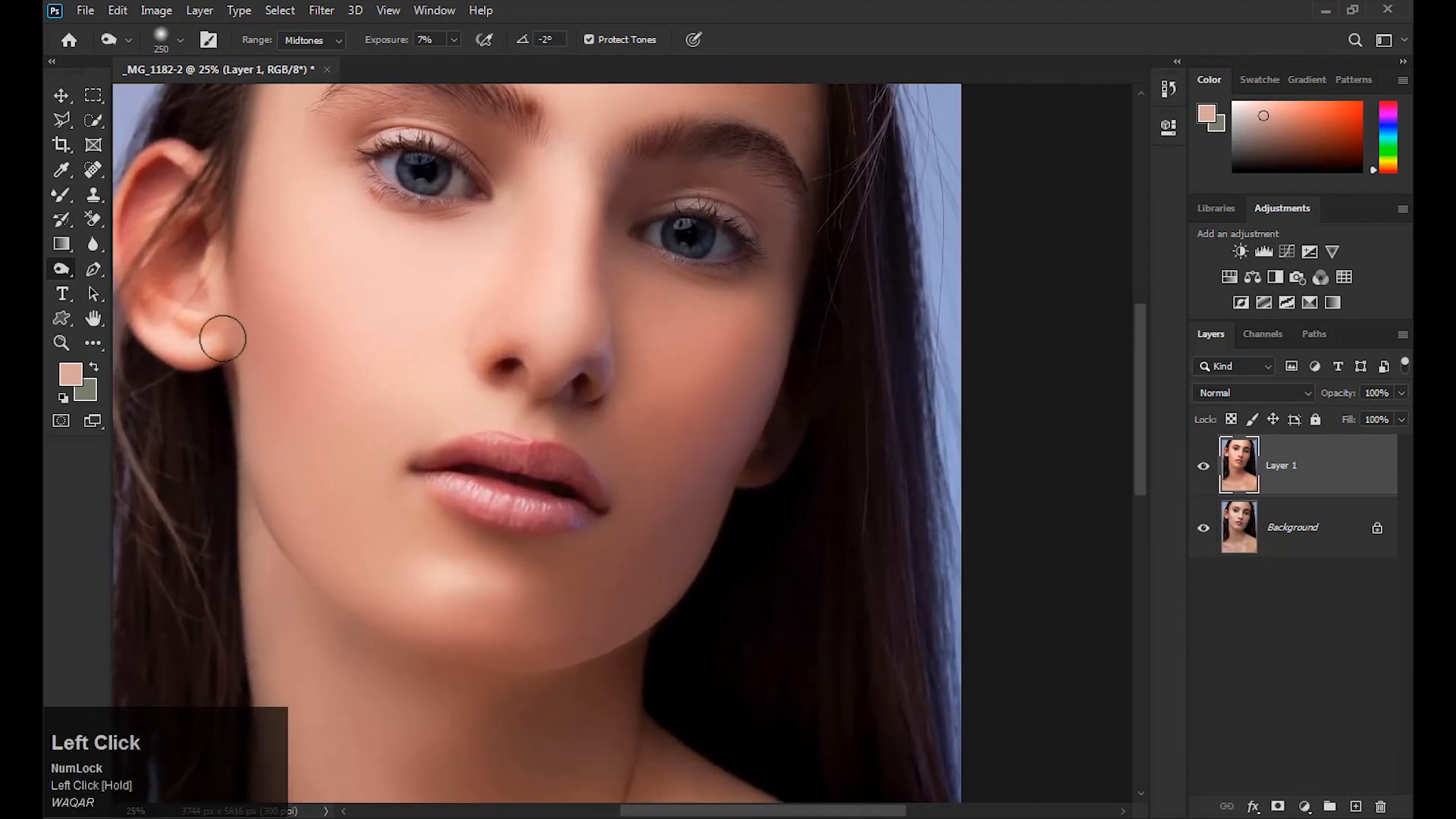
right_click(64, 269)
left_click(130, 269)
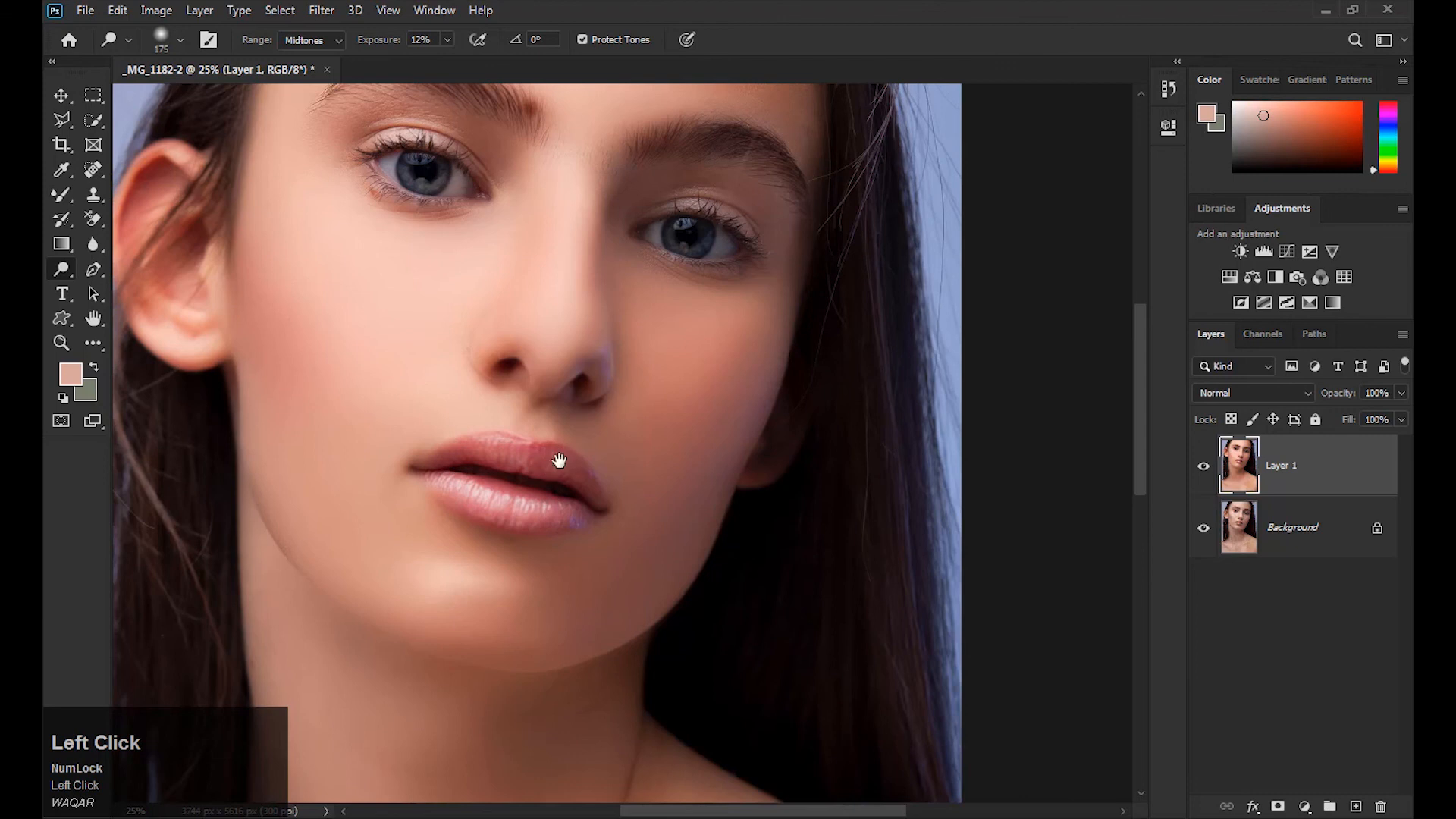
left_click_drag(559, 460, 559, 576)
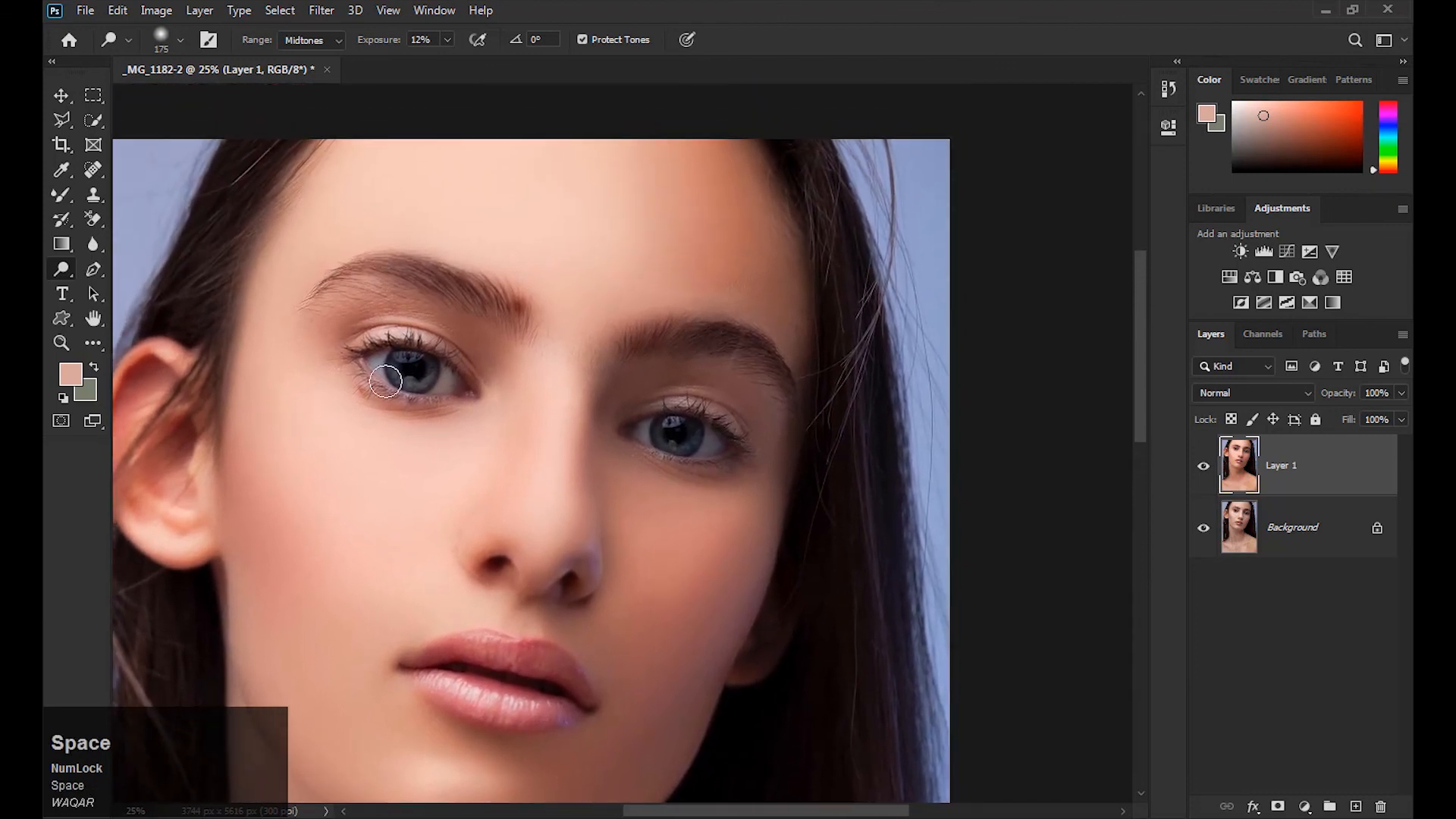
left_click_drag(385, 381, 373, 378)
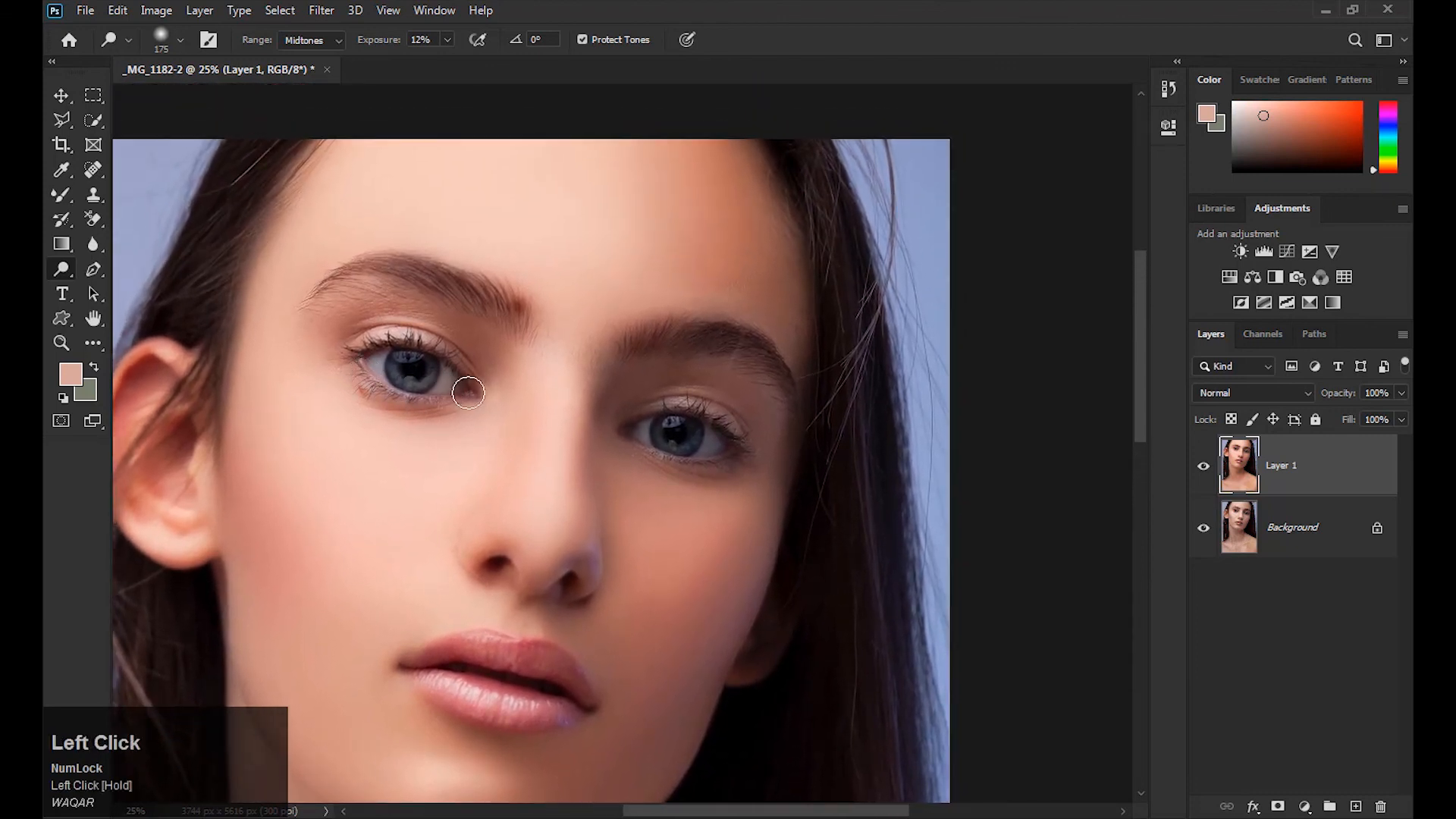
key("bracketleft")
key("bracketleft")
left_click_drag(374, 361, 430, 361)
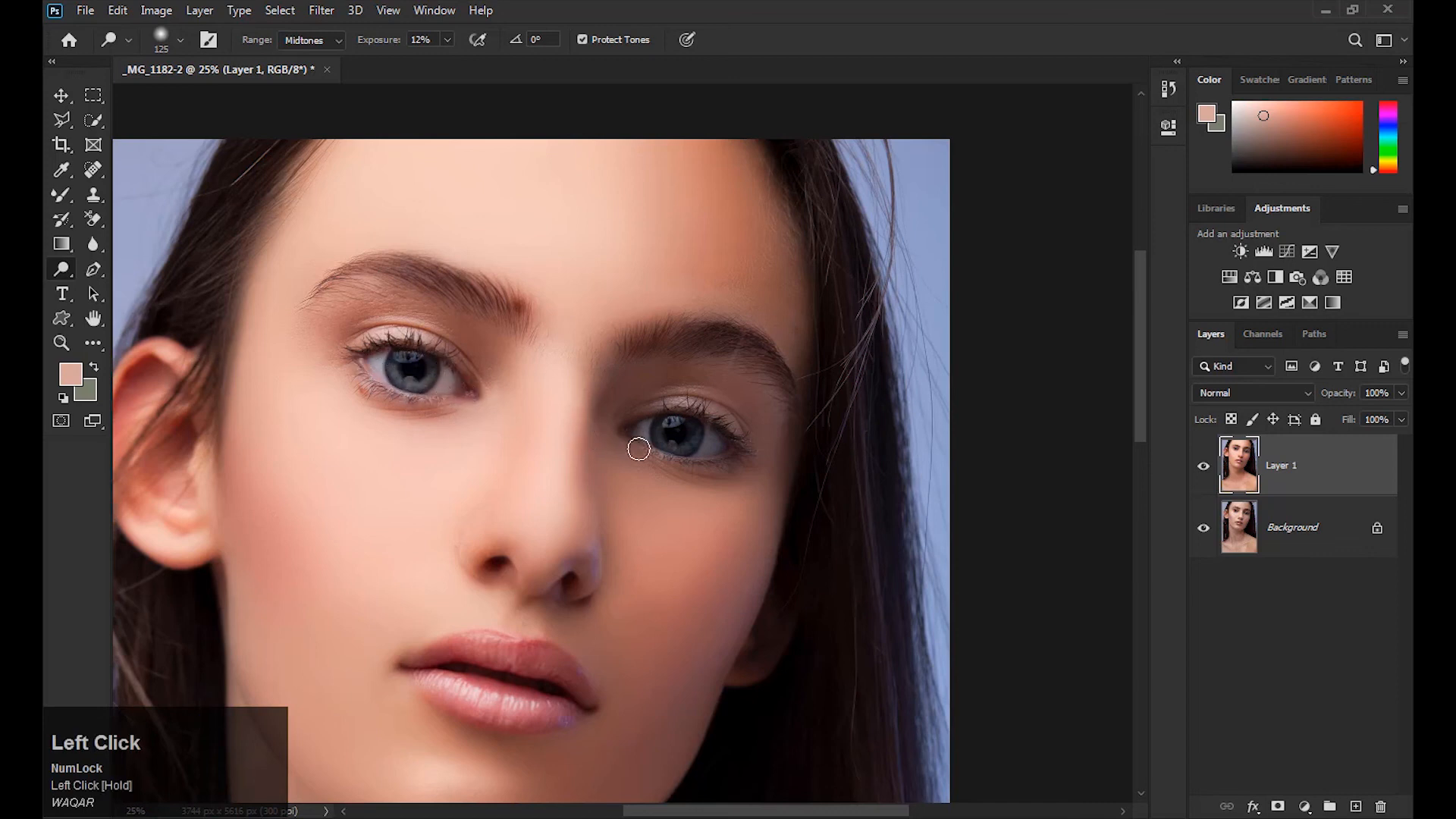
mouse_move(637, 433)
left_mouse_down()
mouse_move(732, 447)
mouse_move(696, 456)
mouse_move(653, 426)
mouse_move(708, 426)
mouse_move(726, 452)
mouse_move(698, 456)
mouse_move(729, 433)
mouse_move(659, 415)
left_mouse_up()
key("ctrl+0")
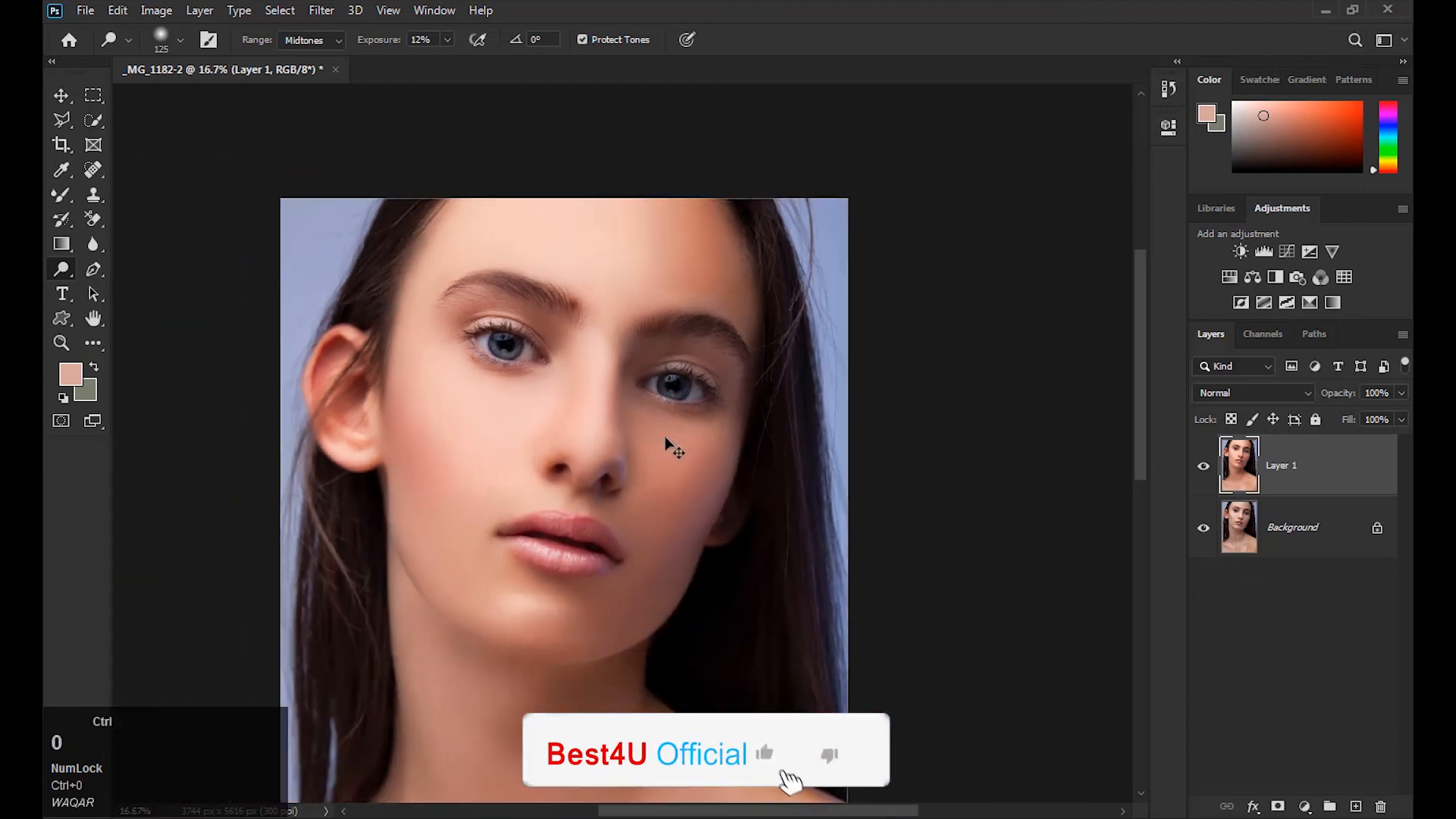